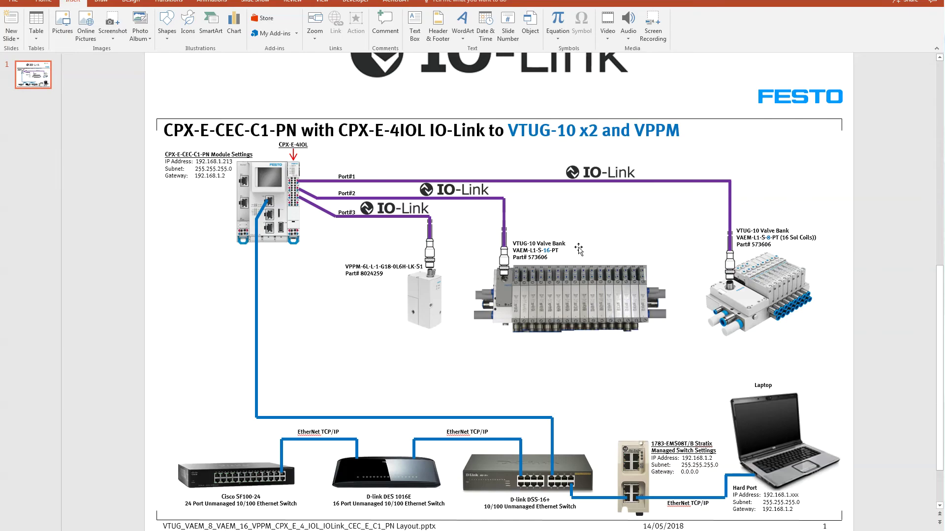
# Step: Collapse the slide thumbnails pane so the CPX-E system layout slide fills the editing area
pyautogui.keyDown('ctrl'); pyautogui.scroll(2, 400, 340); pyautogui.keyUp('ctrl')
pyautogui.keyDown('ctrl'); pyautogui.scroll(1, 386, 328); pyautogui.keyUp('ctrl')
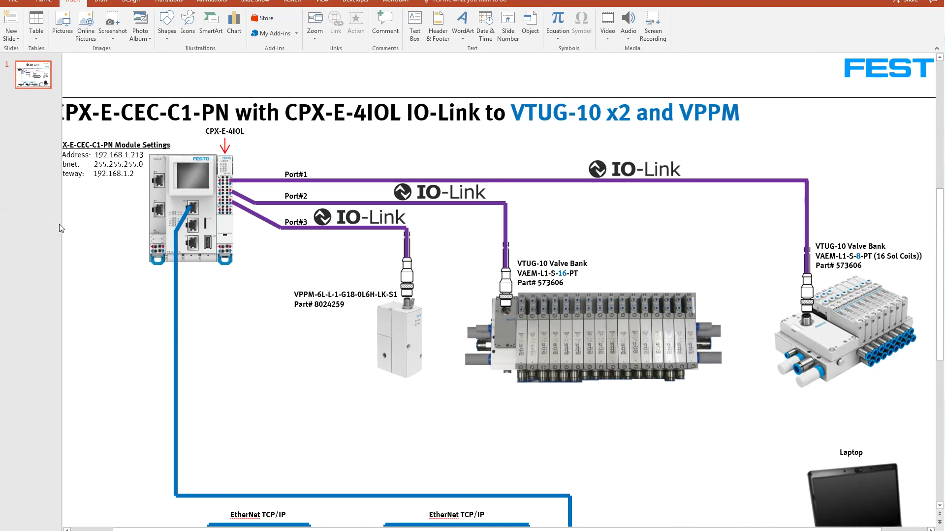
pyautogui.moveTo(59, 225); pyautogui.dragTo(23, 232)
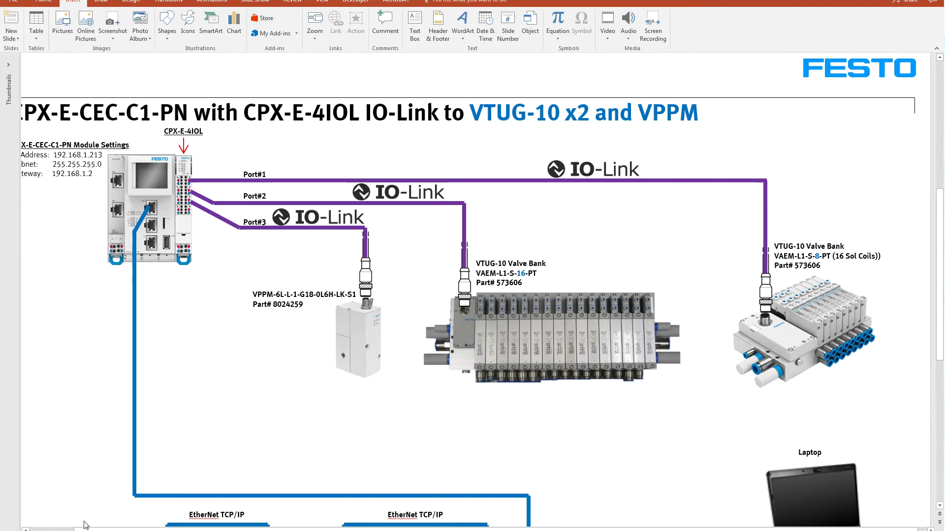
pyautogui.moveTo(83, 527); pyautogui.dragTo(48, 528)
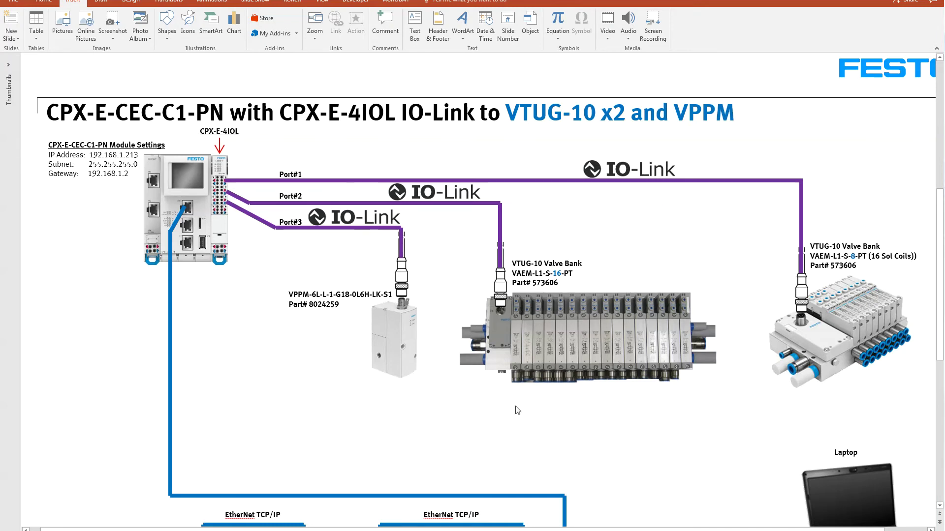
# Step: Highlight the controller IP address 192.168.1.213 in the module settings text box
pyautogui.scroll(-5, 704, 425)
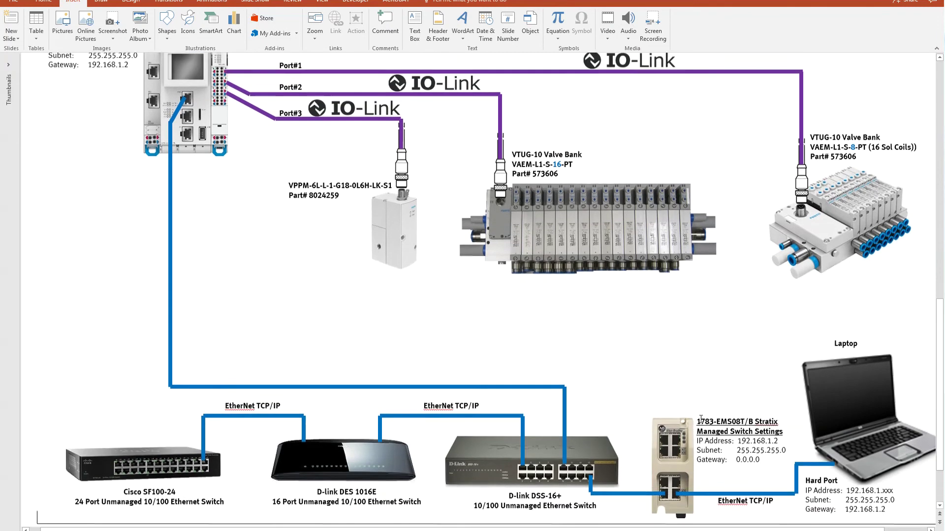
pyautogui.scroll(5, 701, 419)
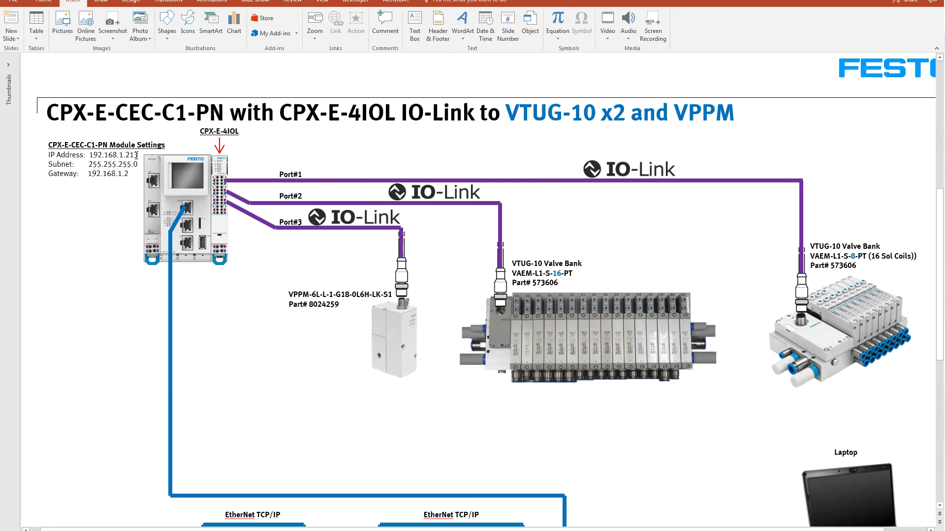
pyautogui.moveTo(137, 154); pyautogui.dragTo(84, 154)
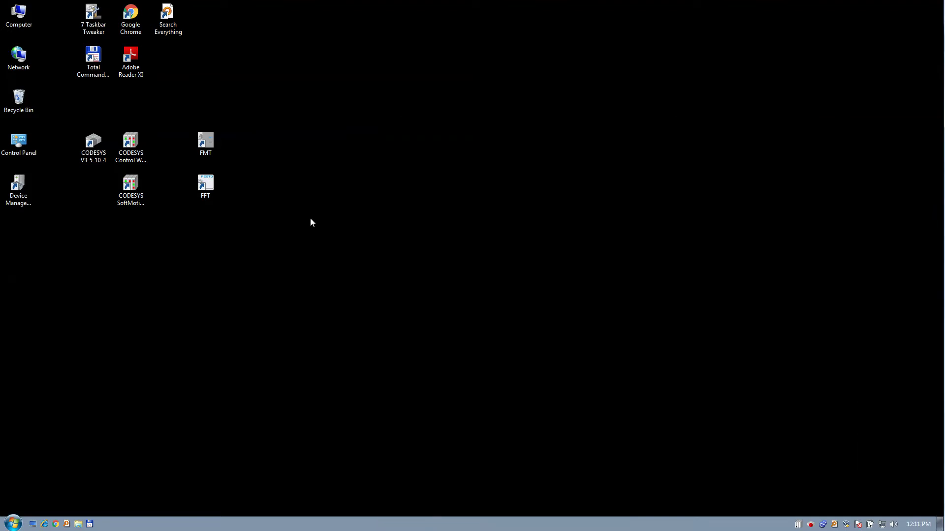
# Step: Launch CODESYS V3.5.10.4 from its desktop shortcut
pyautogui.click(97, 149)
pyautogui.press('Escape')
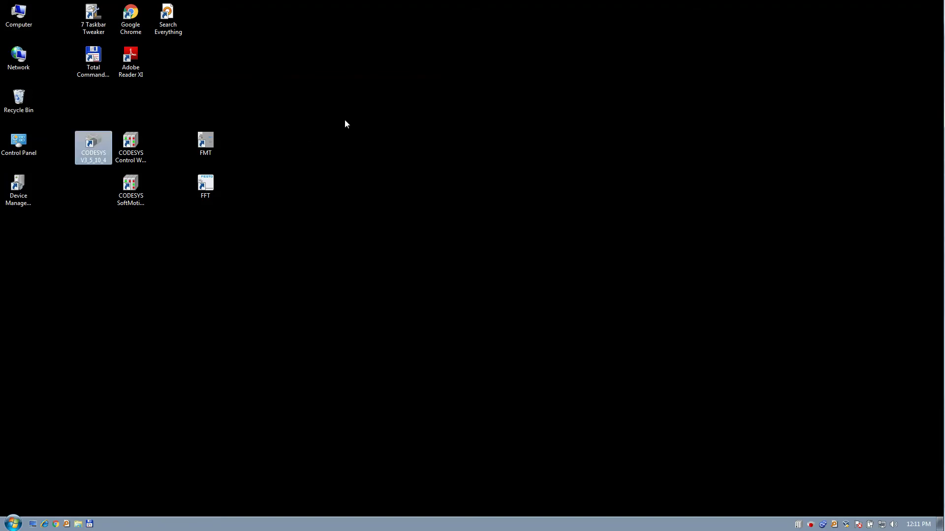
pyautogui.doubleClick(99, 143)
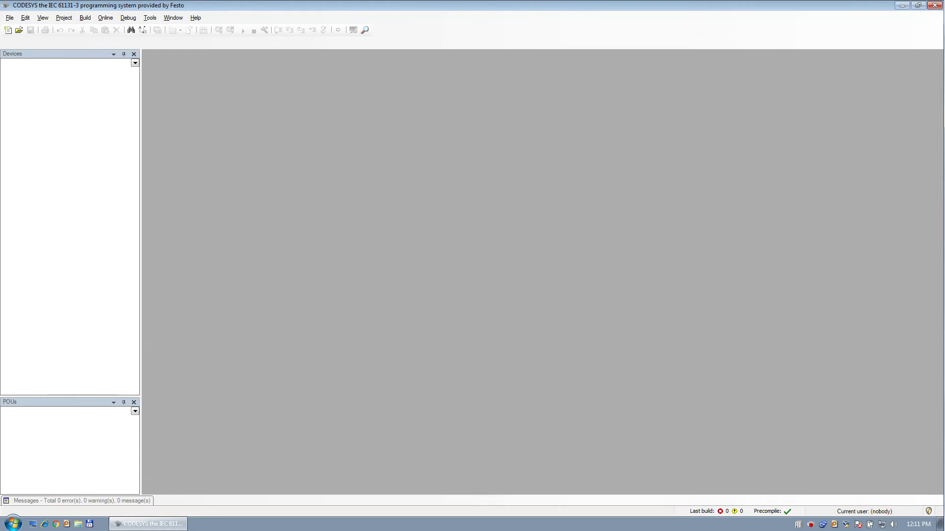
# Step: Start a new project located in the C:\Workfiles\CoDeSys V3 Projects\VTUG folder
pyautogui.click(7, 30)
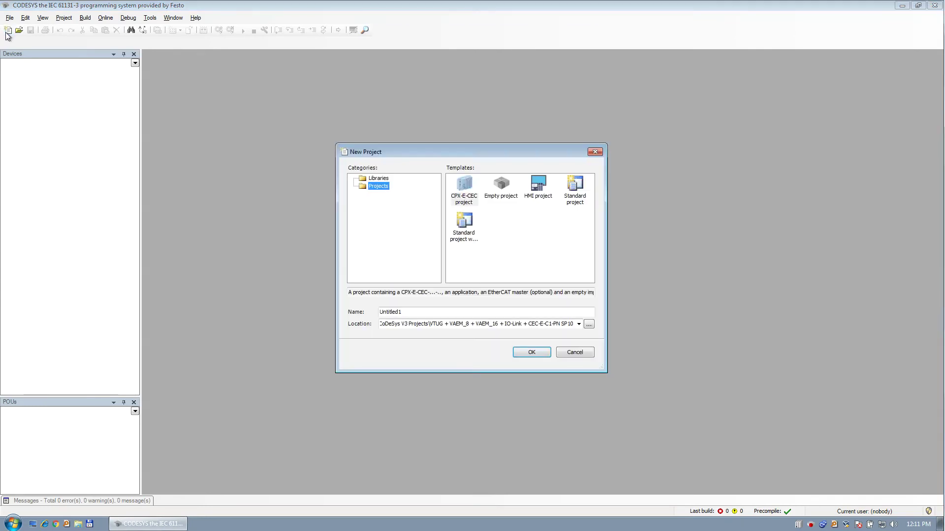
pyautogui.click(588, 324)
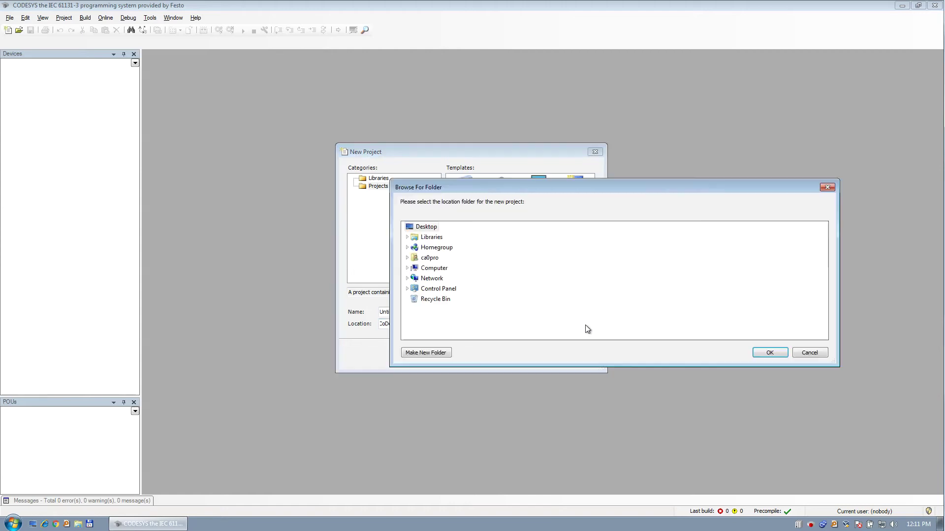
pyautogui.click(407, 268)
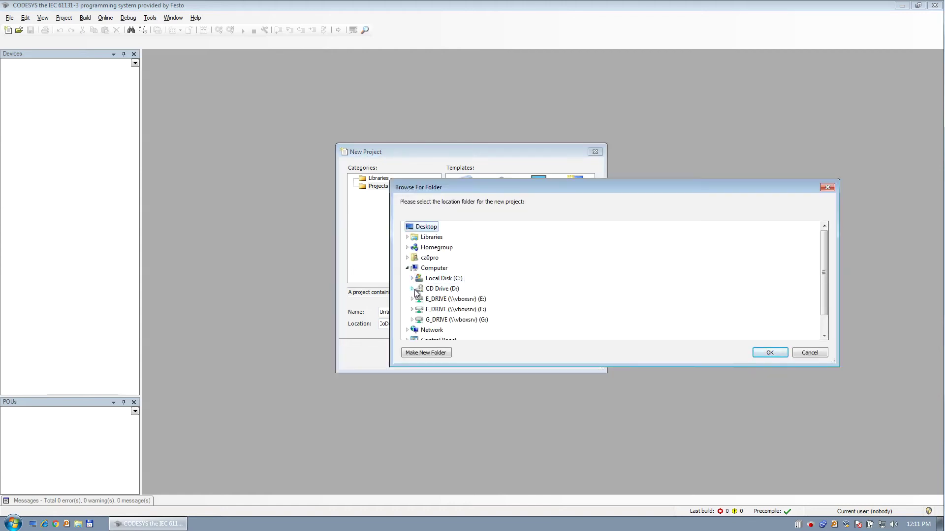
pyautogui.doubleClick(420, 282)
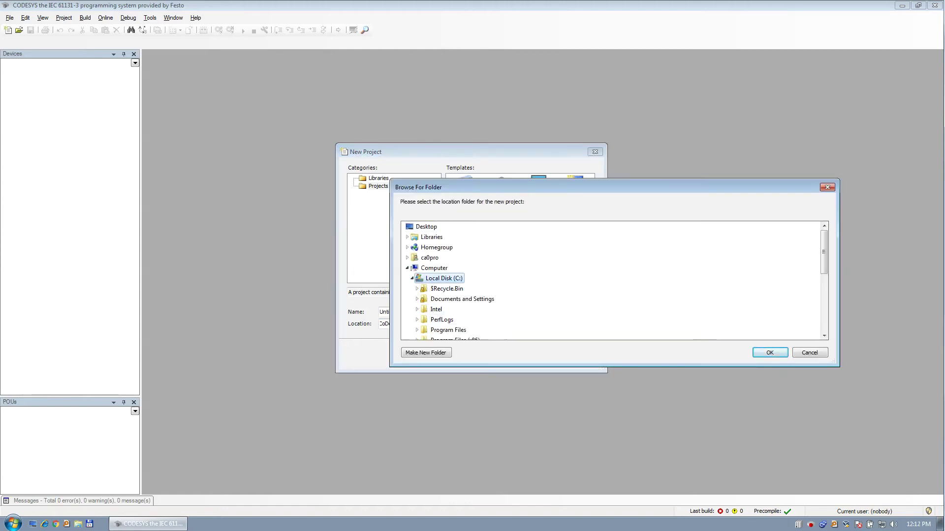
pyautogui.click(762, 352)
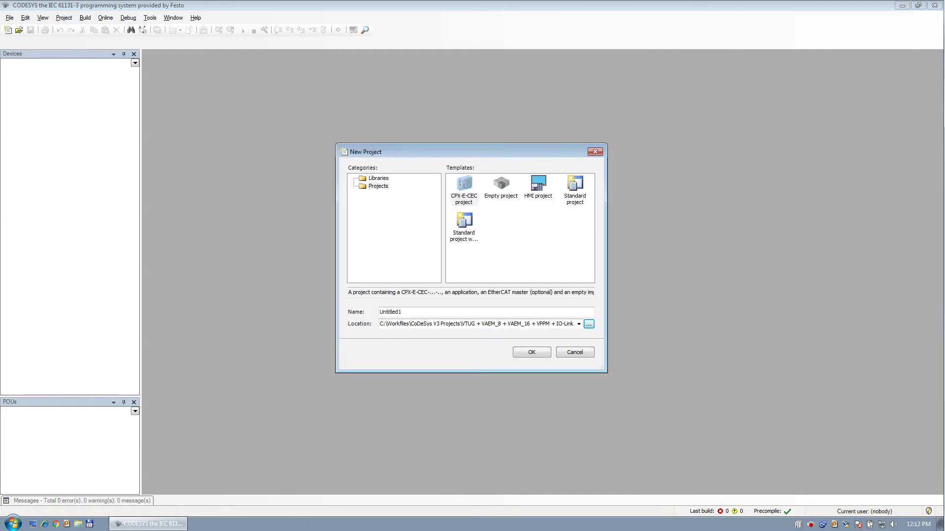
# Step: Name it VTUGx2_VPPM_CPX_E_4_IOL_IOLink_CEC_E_C1_PN_SP10, choose the CPX-E-CEC template, and create it
pyautogui.write('VTUG_VAEM_8_VAEM_16_VPPM_CPX_E_4_IOL_IOLink_CEC_E_C1_PN_SP10')
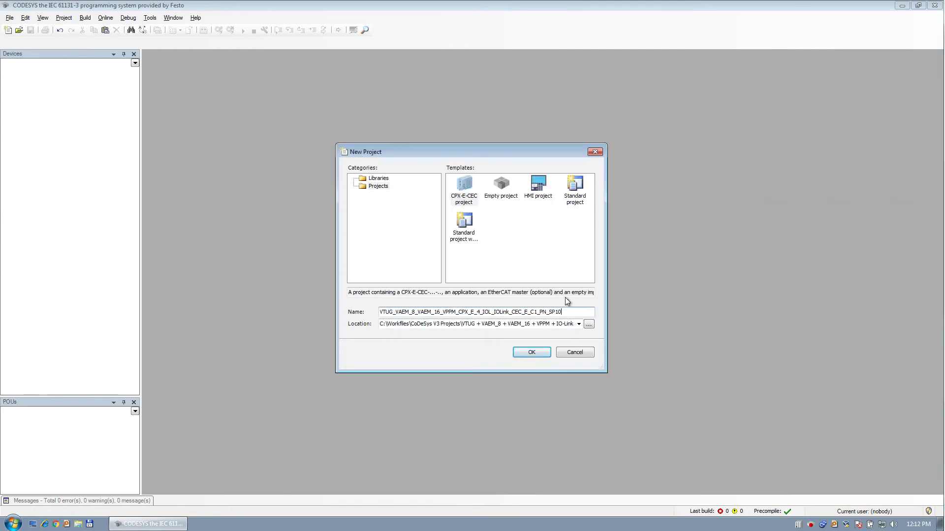
pyautogui.doubleClick(569, 313)
pyautogui.click(465, 190)
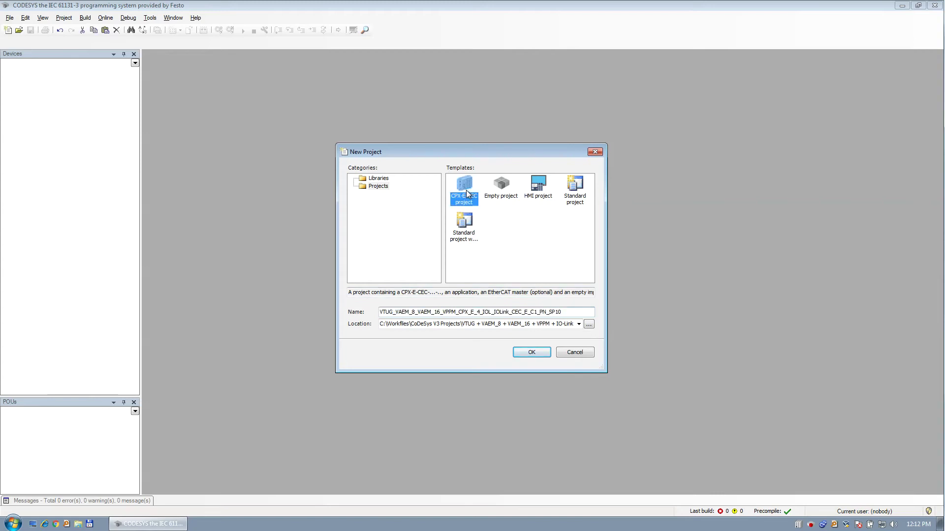
pyautogui.click(536, 353)
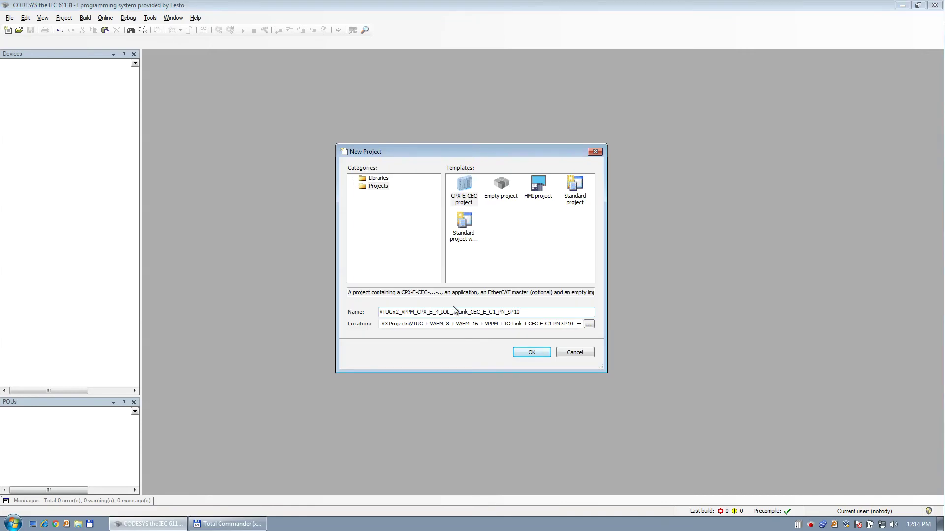
pyautogui.doubleClick(534, 312)
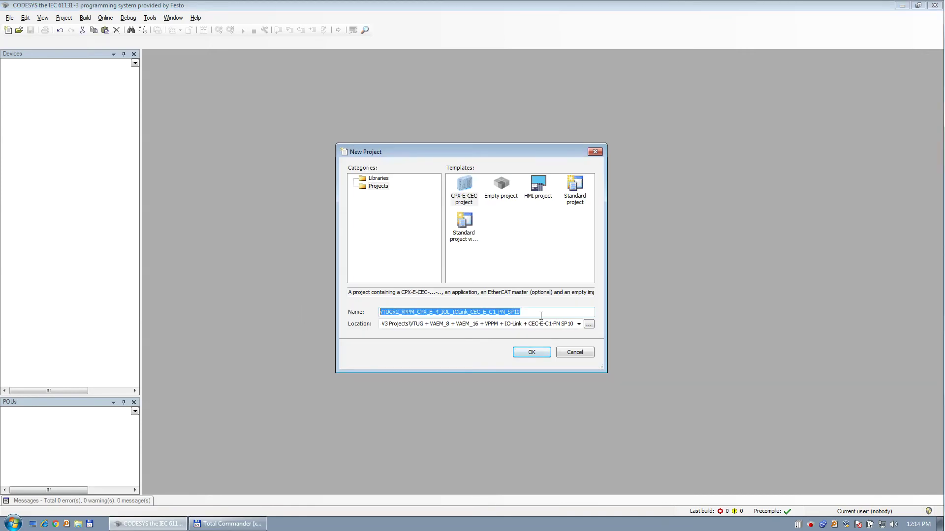
pyautogui.click(465, 188)
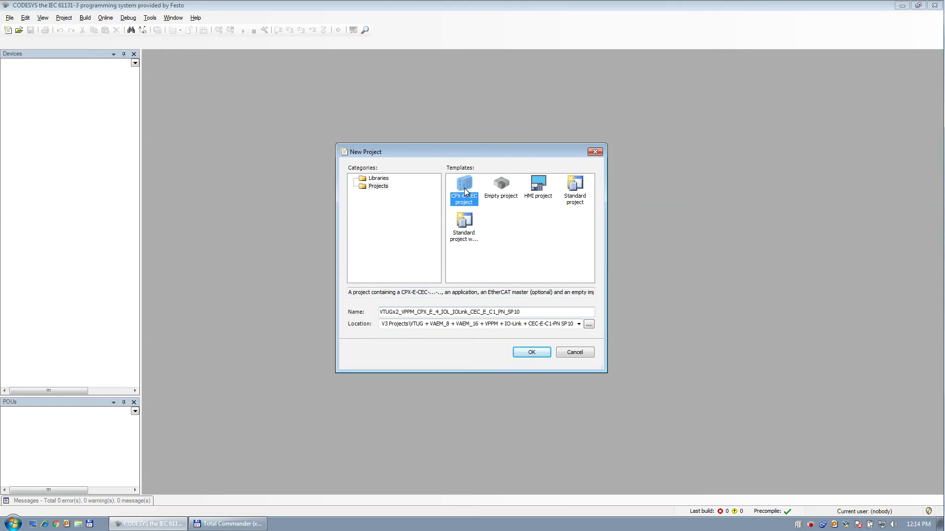
pyautogui.click(532, 353)
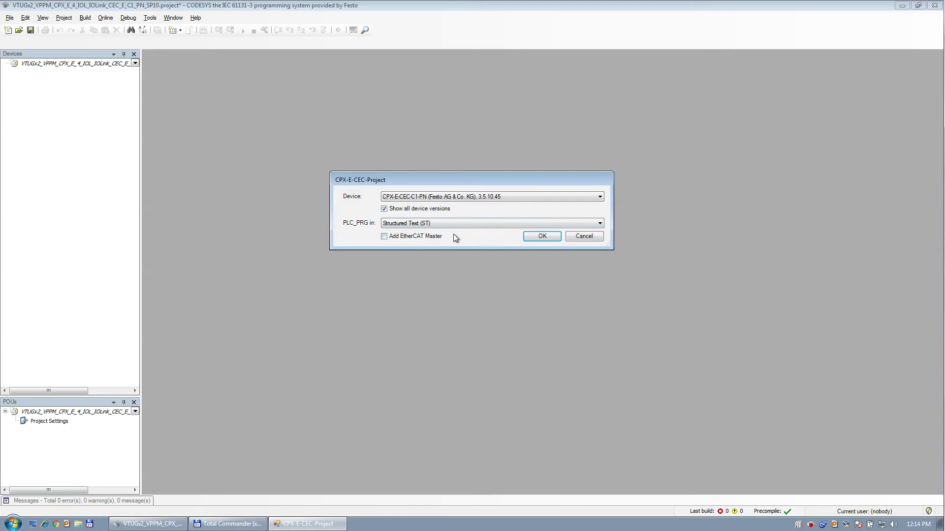
# Step: Keep CPX-E-CEC-C1-PN with a Structured Text PLC_PRG and no EtherCAT master, and confirm
pyautogui.click(508, 196)
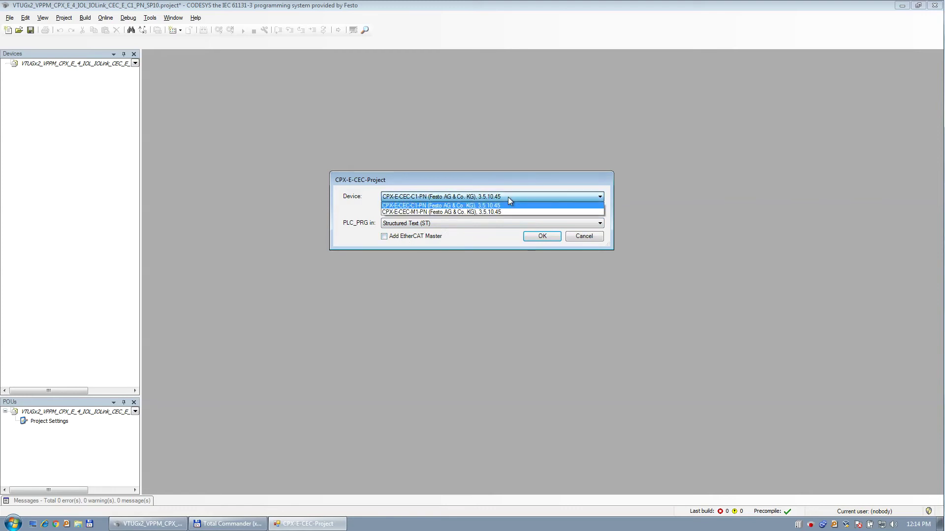
pyautogui.click(526, 237)
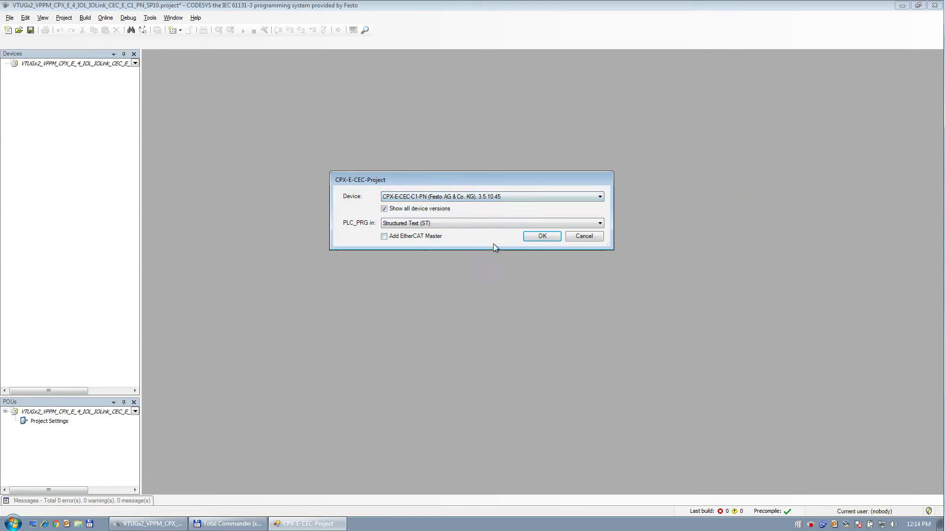
pyautogui.click(542, 236)
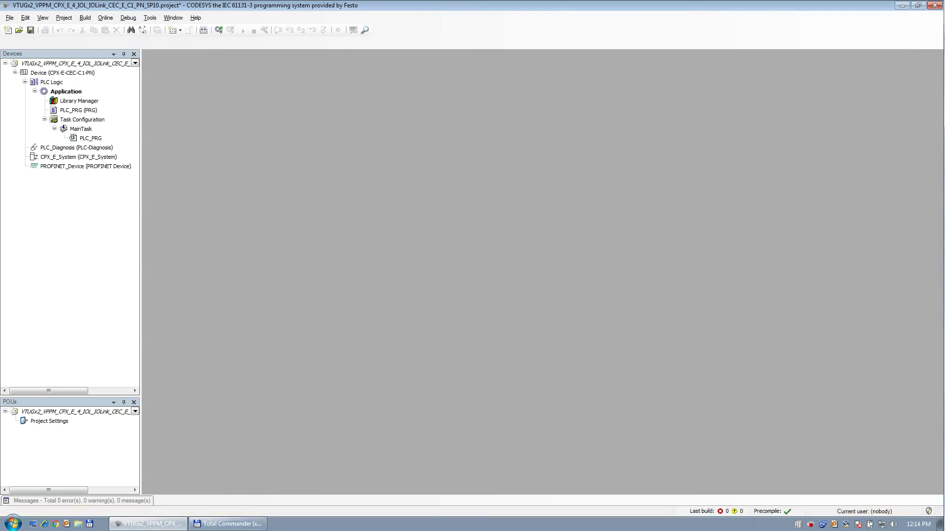
# Step: In the Device's communication settings, scan Gateway-1 and select controller CPX-E-CEC-C1-PN 0330.A0D5
pyautogui.click(60, 74)
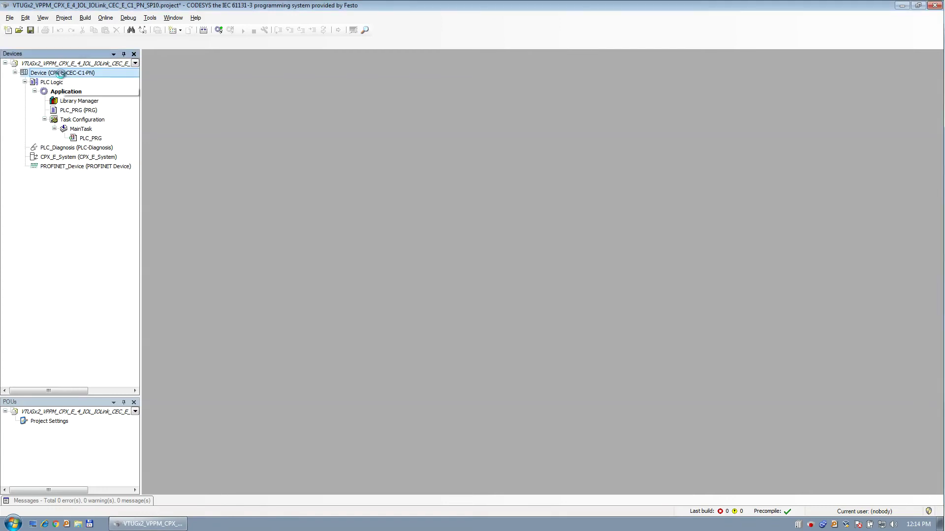
pyautogui.doubleClick(60, 73)
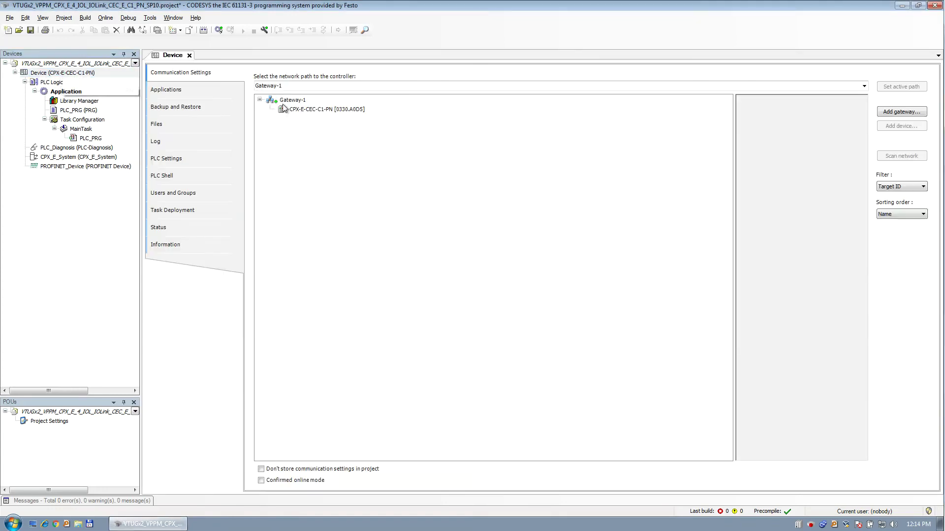
pyautogui.click(291, 101)
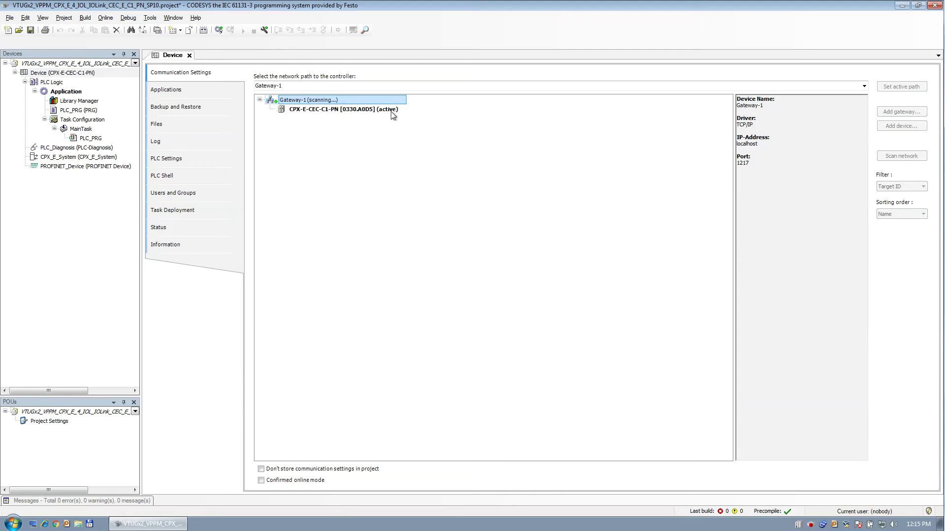
pyautogui.click(320, 110)
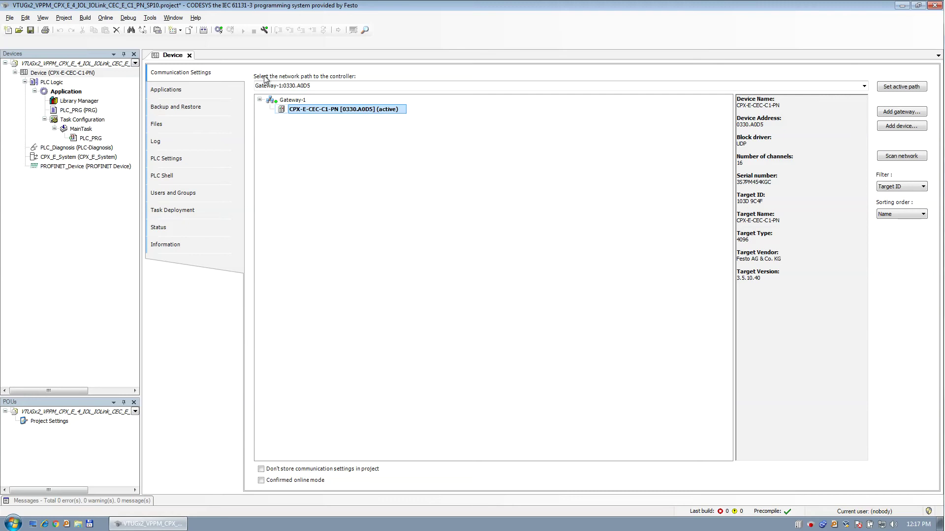
pyautogui.click(134, 20)
# Step: Review CPX-E-CEC-C1-PN in the Festo device scan, cancel it, and select address 0330.A0D5
pyautogui.moveTo(106, 18)
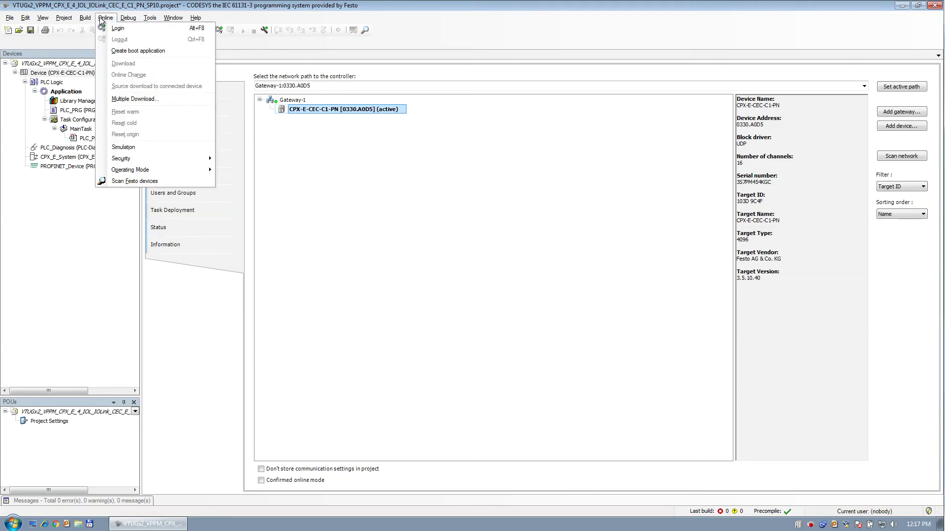
pyautogui.click(136, 181)
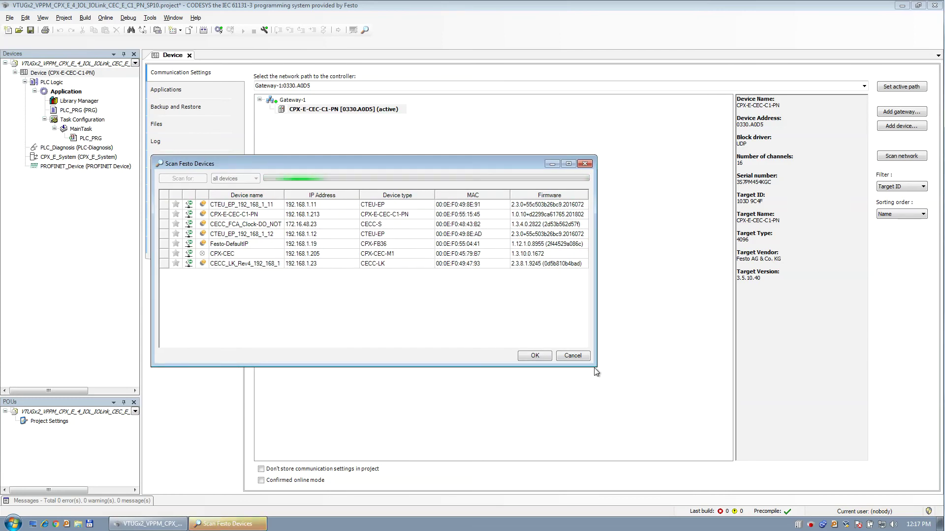
pyautogui.moveTo(596, 366); pyautogui.dragTo(664, 377)
pyautogui.click(269, 215)
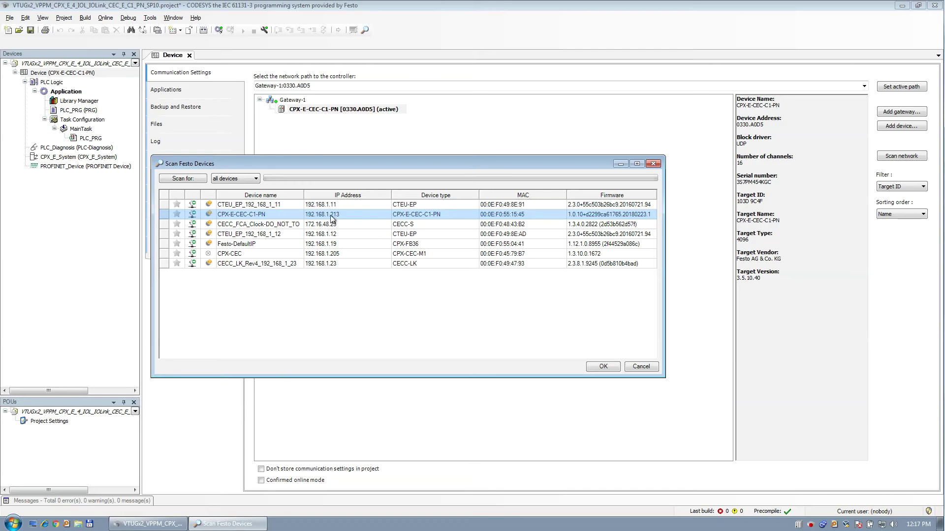
pyautogui.click(640, 368)
pyautogui.doubleClick(763, 125)
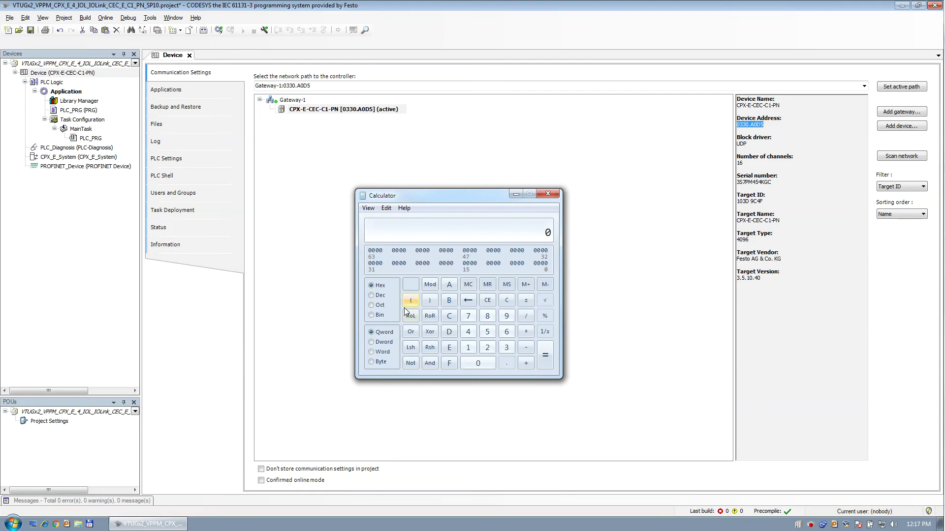
# Step: Convert hex D5 to decimal 213 in Calculator, then close it
pyautogui.click(449, 332)
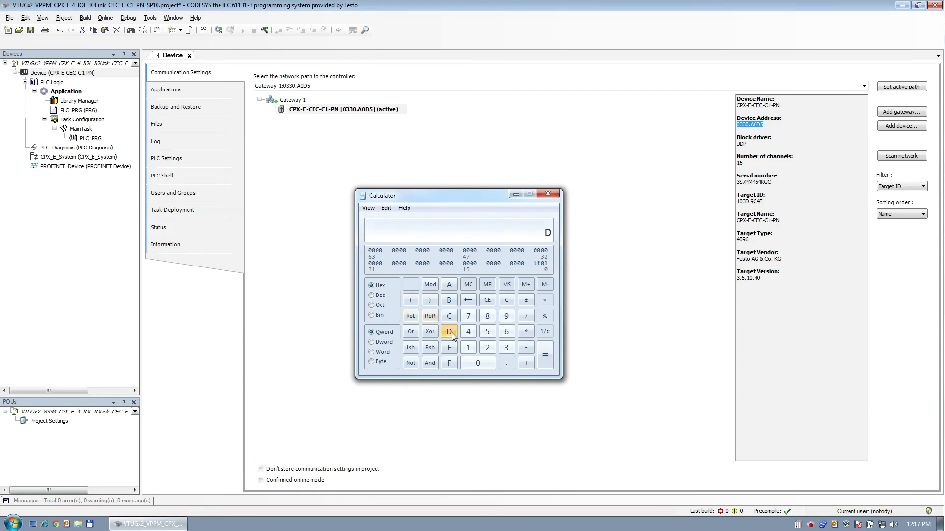
pyautogui.click(487, 332)
pyautogui.click(371, 296)
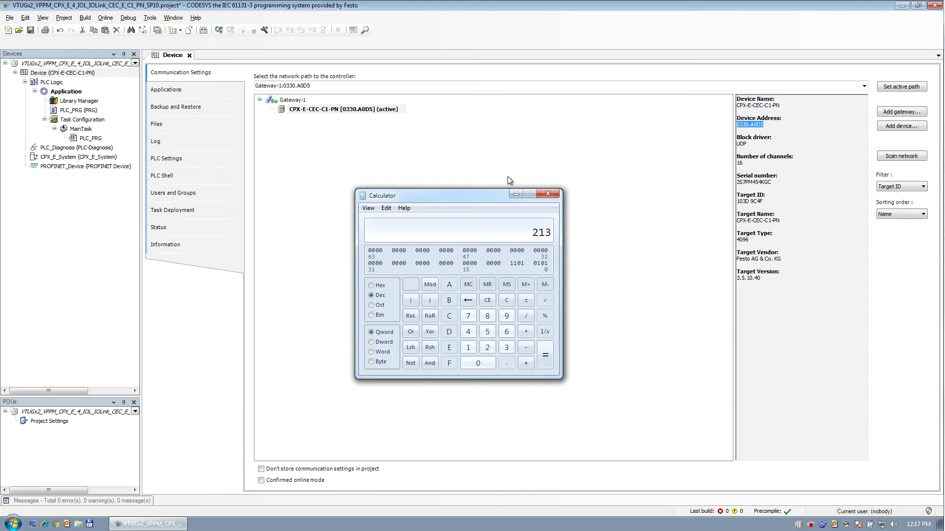
pyautogui.click(550, 195)
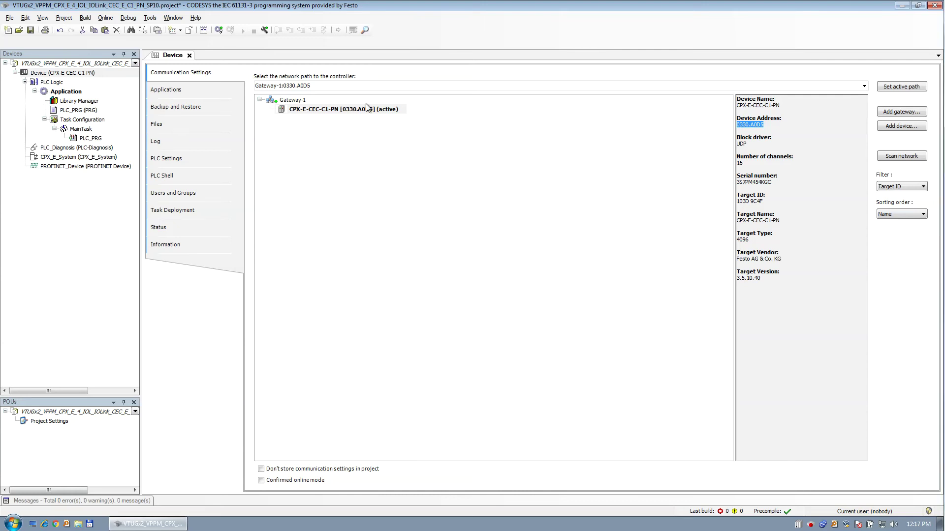
# Step: Set CPX-E-CEC-C1-PN [0330.A0D5] on Gateway-1 as the active path and save the project
pyautogui.click(319, 112)
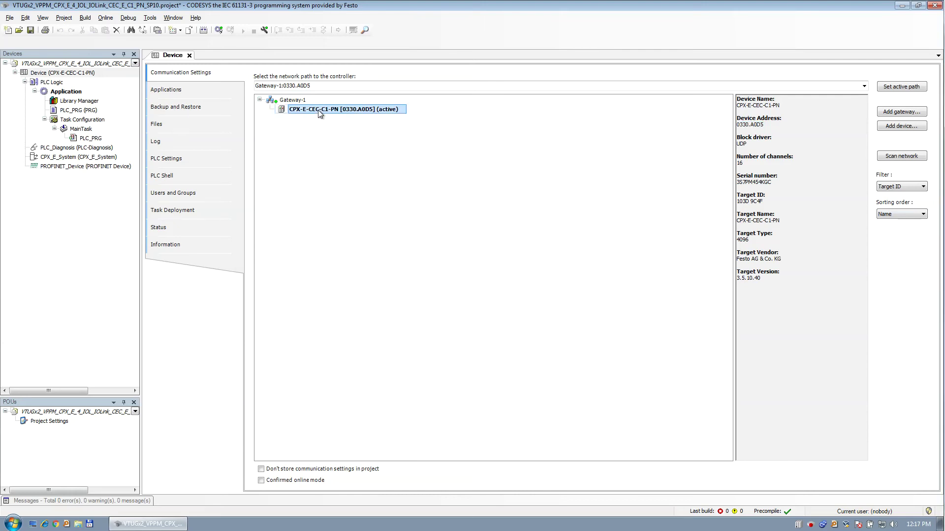
pyautogui.click(906, 87)
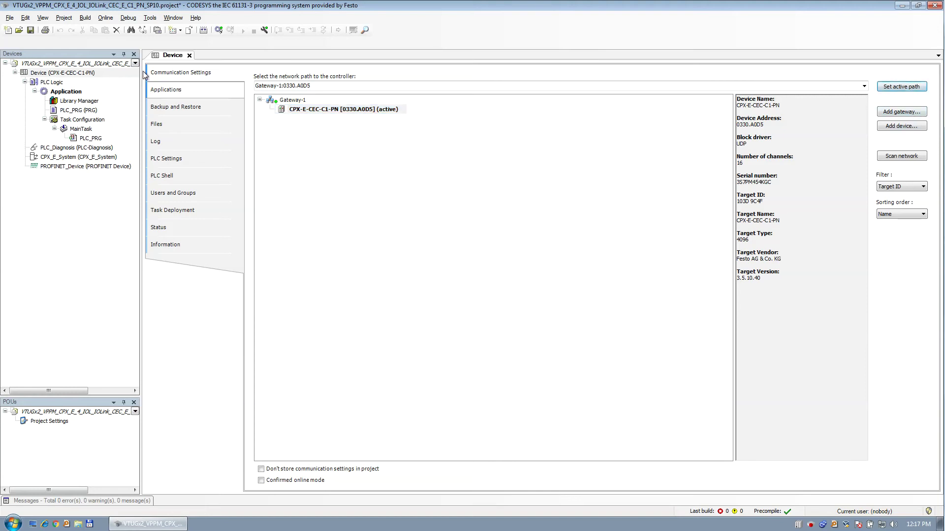
pyautogui.click(30, 32)
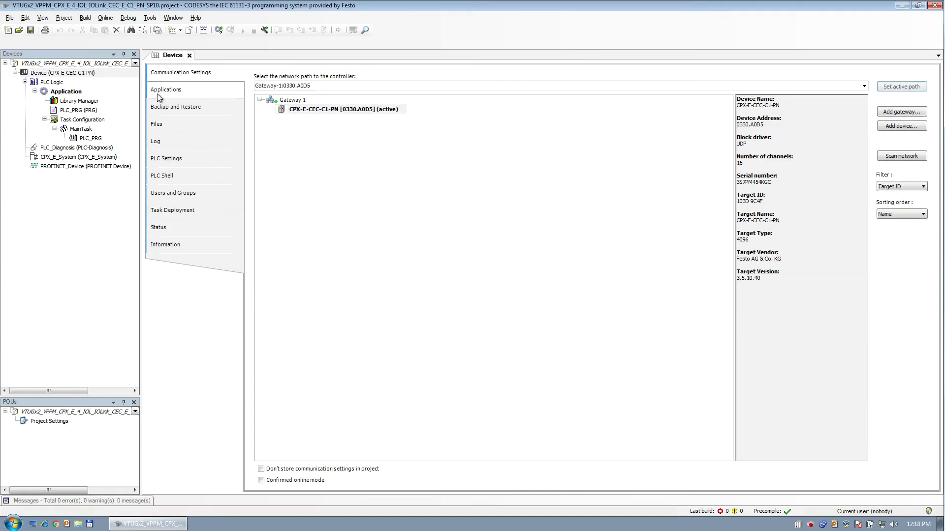
# Step: In PLC Settings, enable Update IO while in stop, set always-update variables to Enabled 2, and save
pyautogui.click(174, 160)
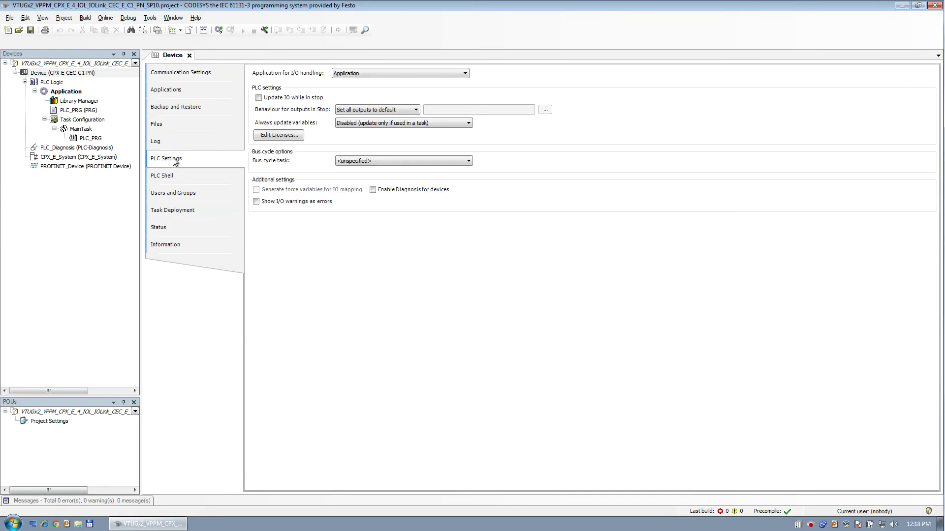
pyautogui.click(295, 98)
pyautogui.click(387, 123)
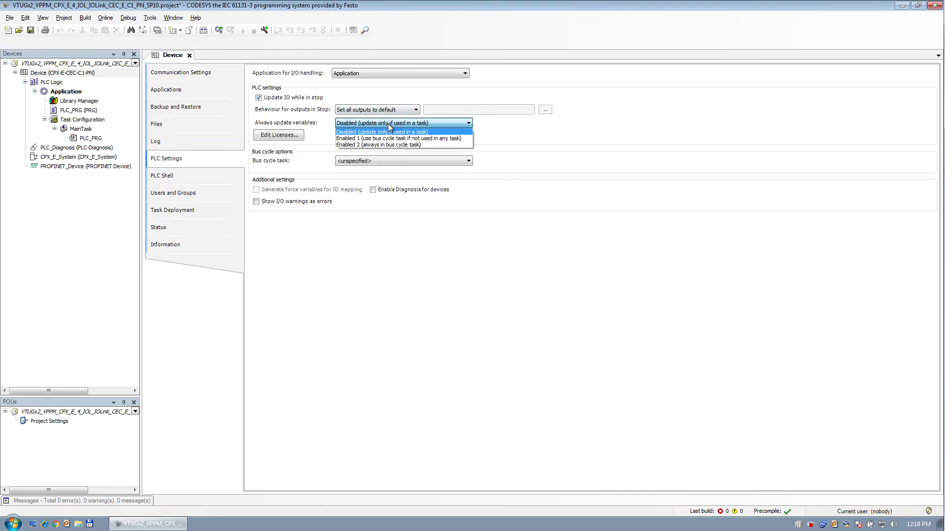
pyautogui.click(383, 145)
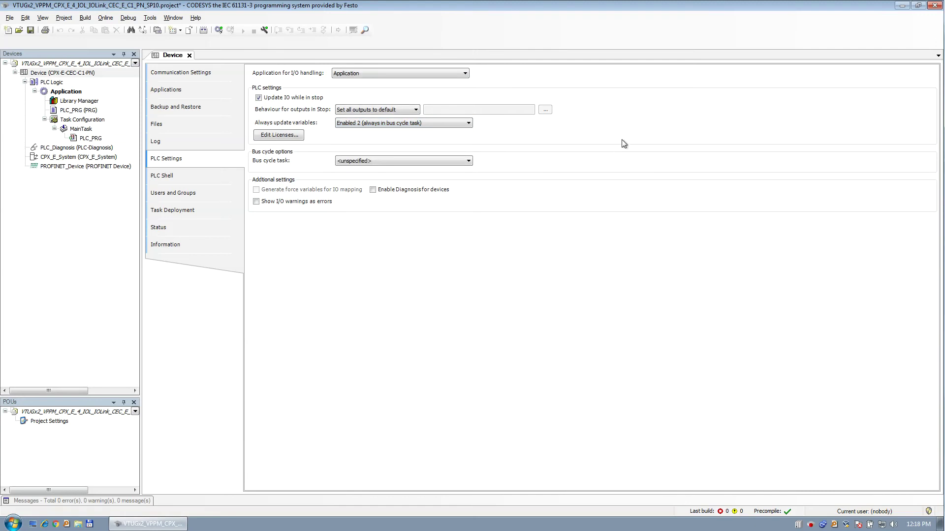
pyautogui.hotkey('ctrl', 's')
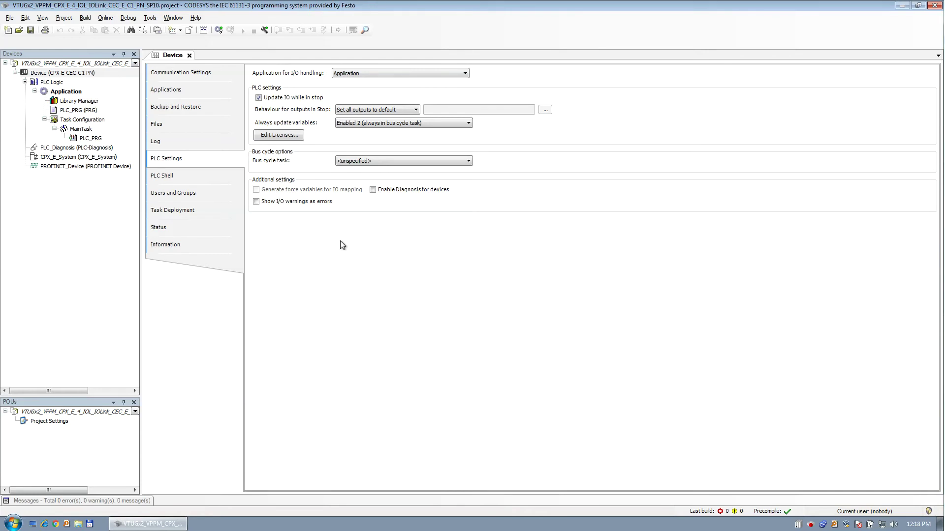
pyautogui.click(200, 72)
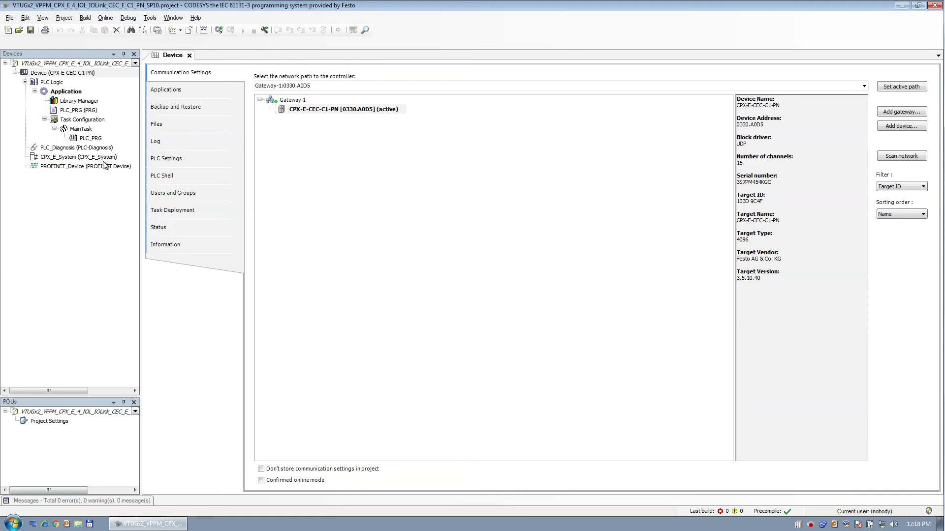
# Step: Add the E-CEC-C1-PN and E-4IOL modules under CPX_E_System
pyautogui.click(73, 157)
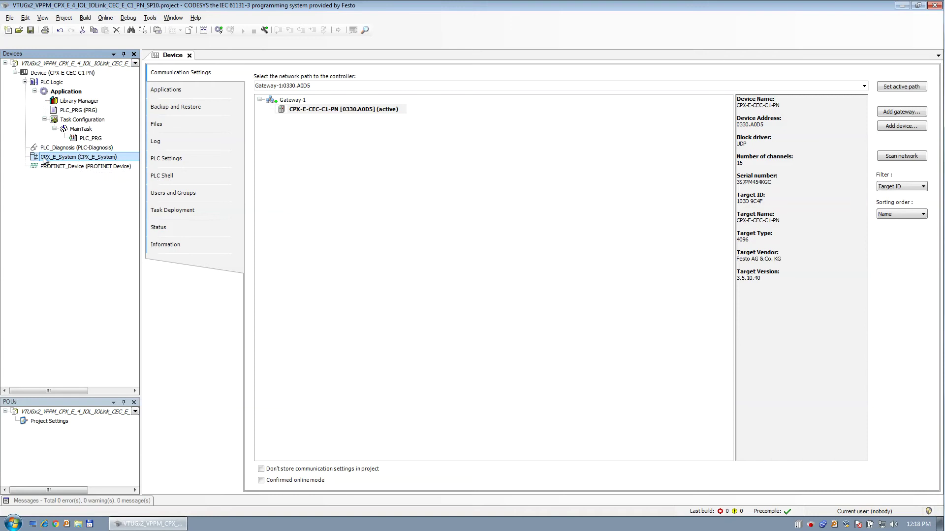
pyautogui.rightClick(54, 159)
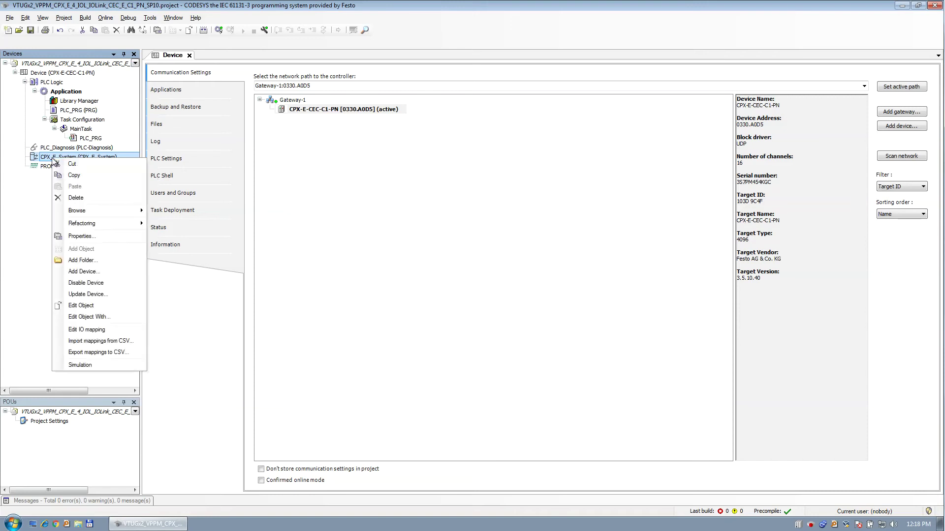
pyautogui.click(121, 272)
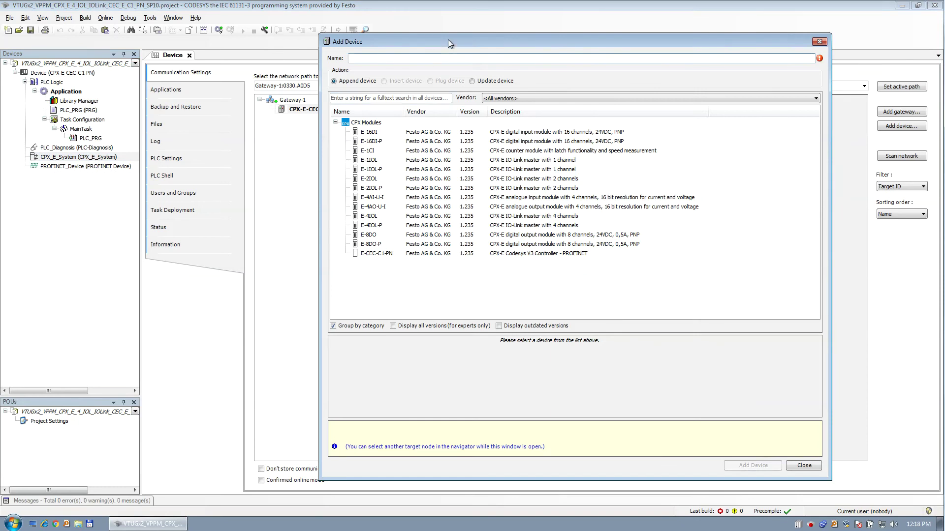
pyautogui.click(375, 254)
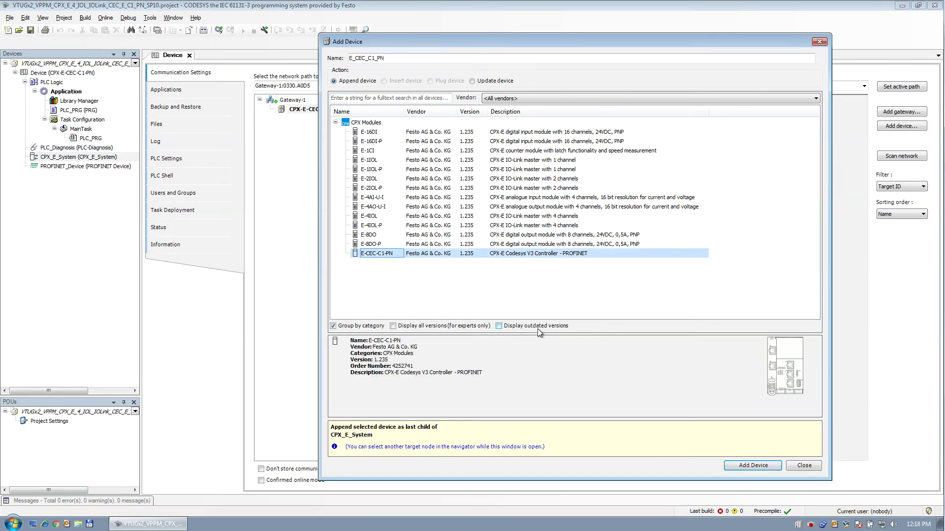
pyautogui.click(765, 465)
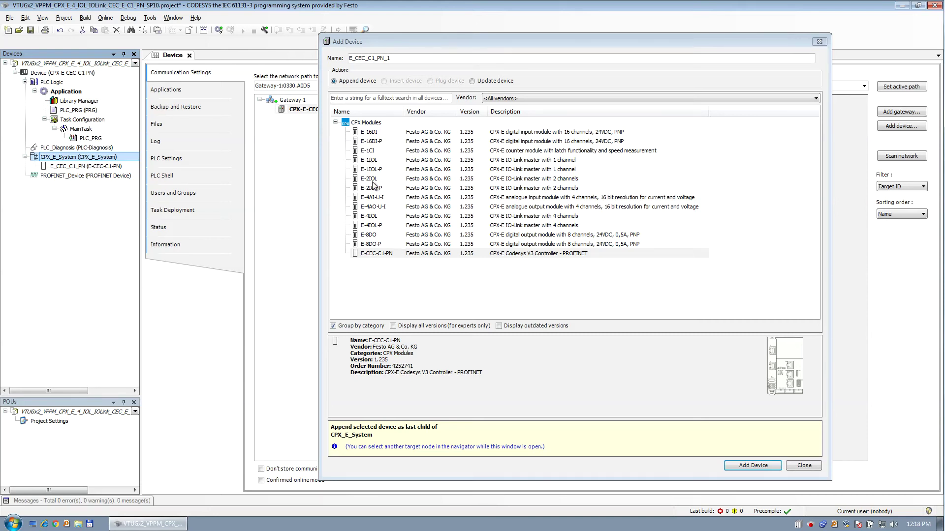
pyautogui.click(374, 216)
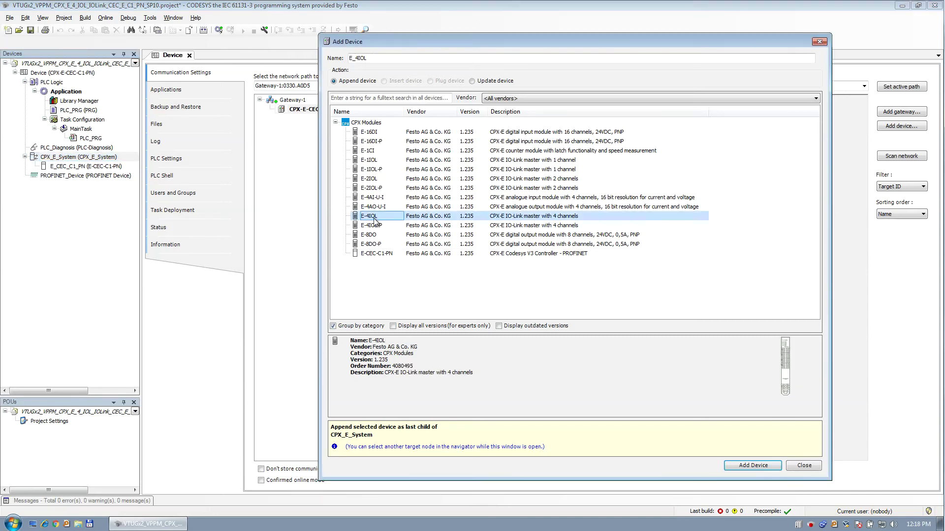
pyautogui.click(757, 467)
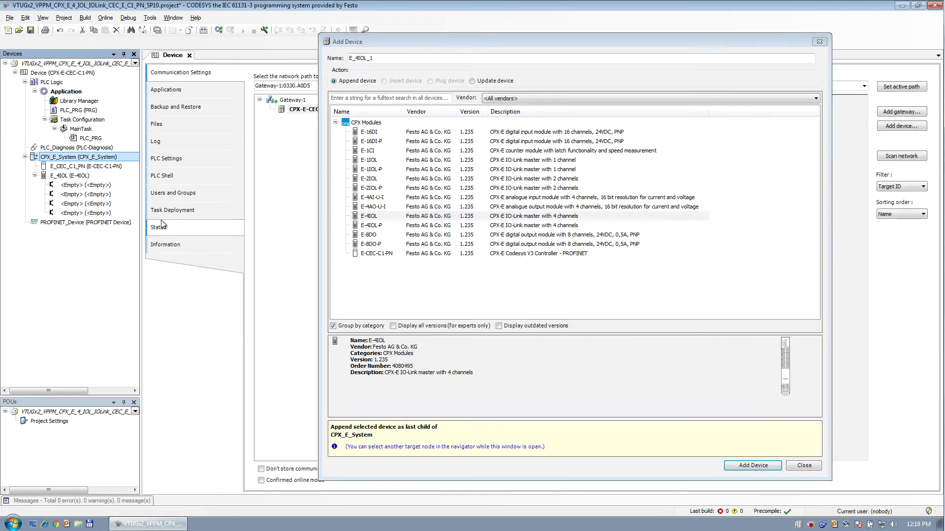
# Step: Browse the IODD 1.1 plug device list for E_4IOL's first empty port, then close it
pyautogui.click(78, 176)
pyautogui.click(81, 185)
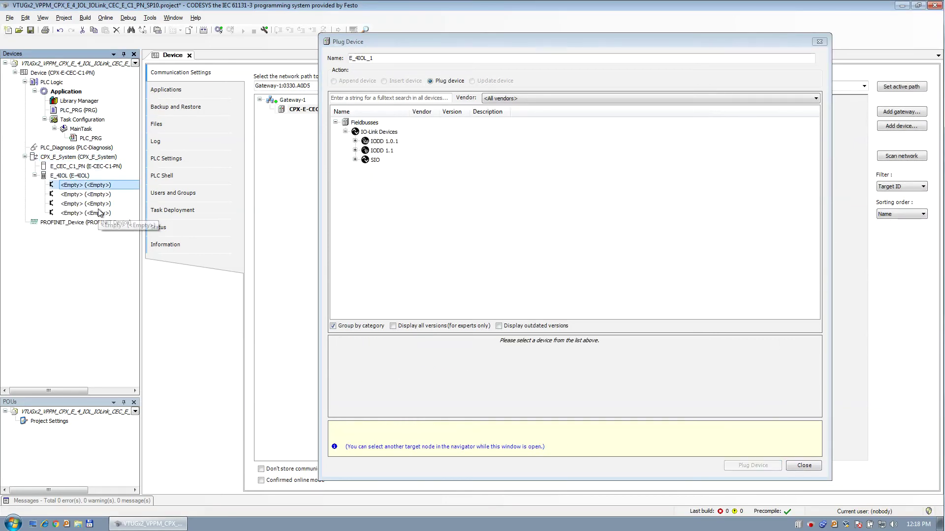
pyautogui.click(355, 151)
pyautogui.click(356, 150)
pyautogui.click(804, 465)
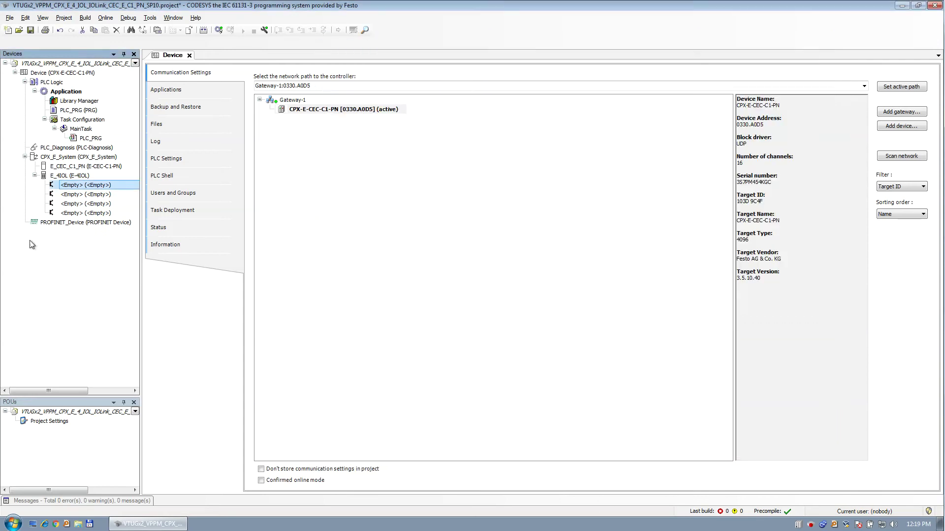
pyautogui.click(76, 176)
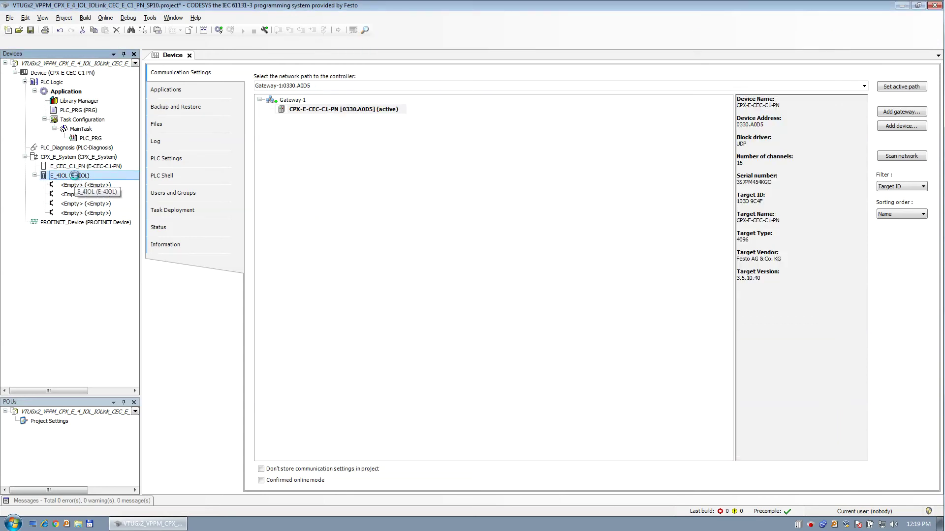
# Step: Delete the existing E_4IOL module from the CPX_E_System node
pyautogui.press('Delete')
pyautogui.click(72, 157)
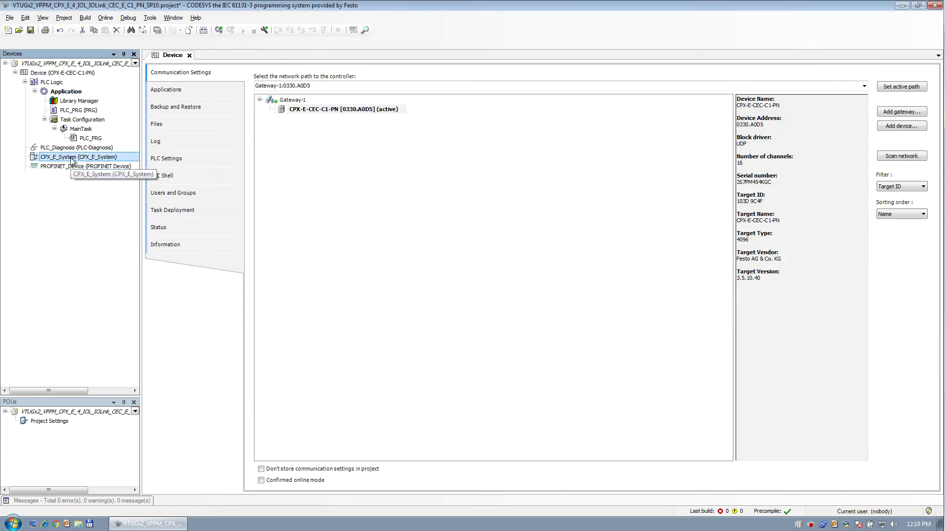
pyautogui.rightClick(72, 160)
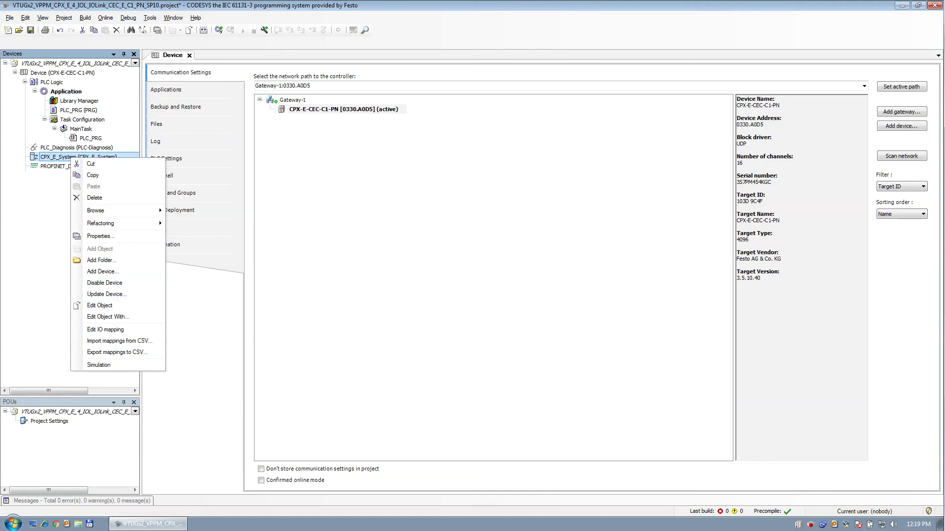
pyautogui.click(301, 227)
# Step: Scan the CPX_E_System's actual configuration and apply the scanned controller and E-4IOL modules
pyautogui.doubleClick(54, 157)
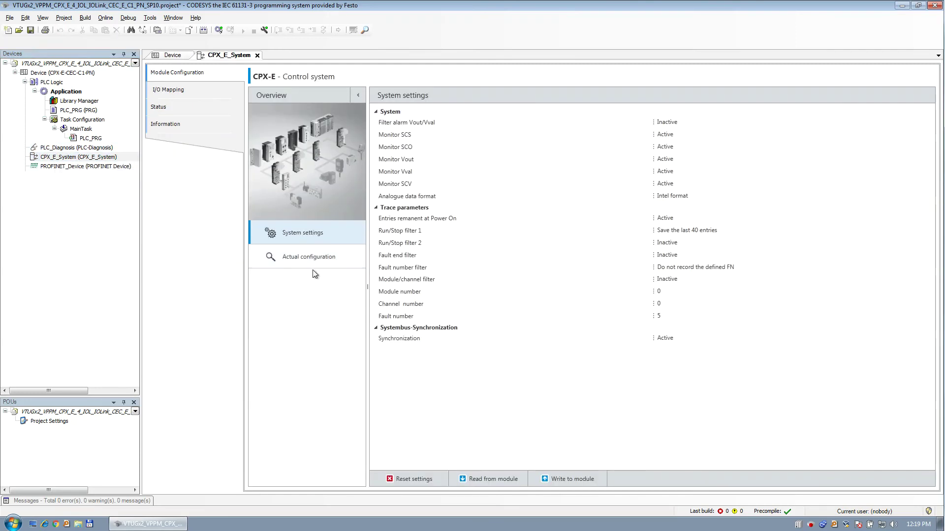
pyautogui.click(315, 259)
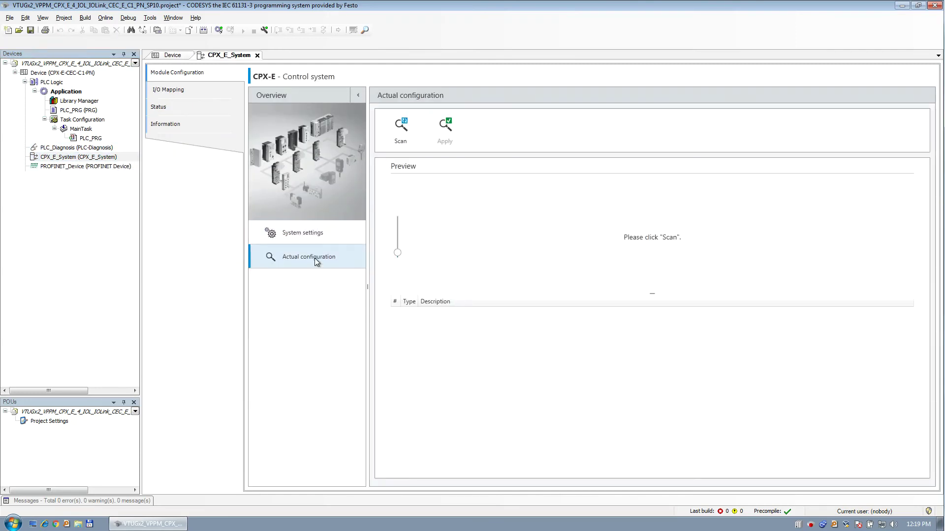
pyautogui.click(401, 126)
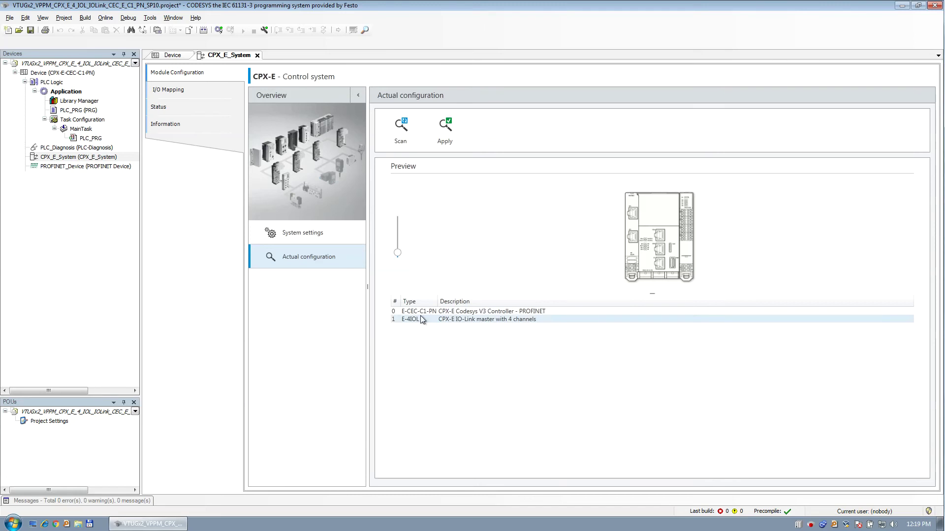
pyautogui.click(424, 312)
pyautogui.click(438, 320)
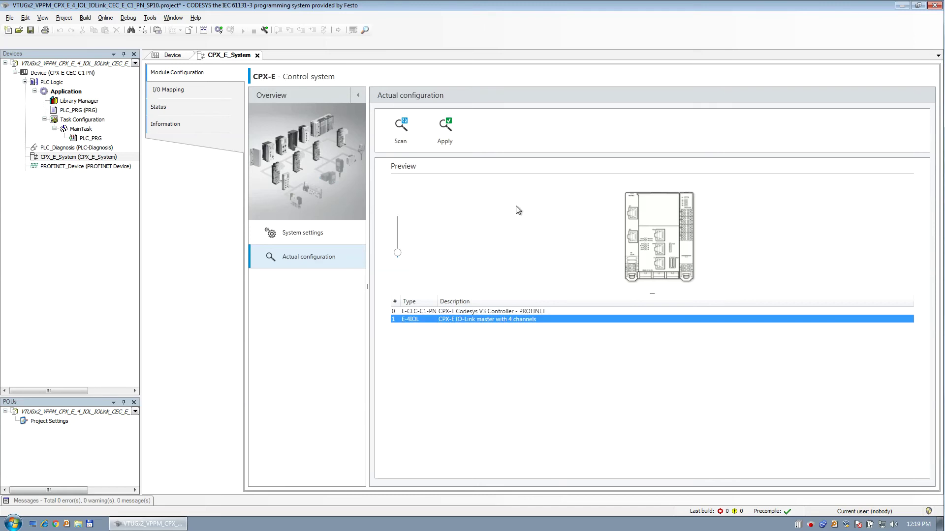
pyautogui.click(445, 130)
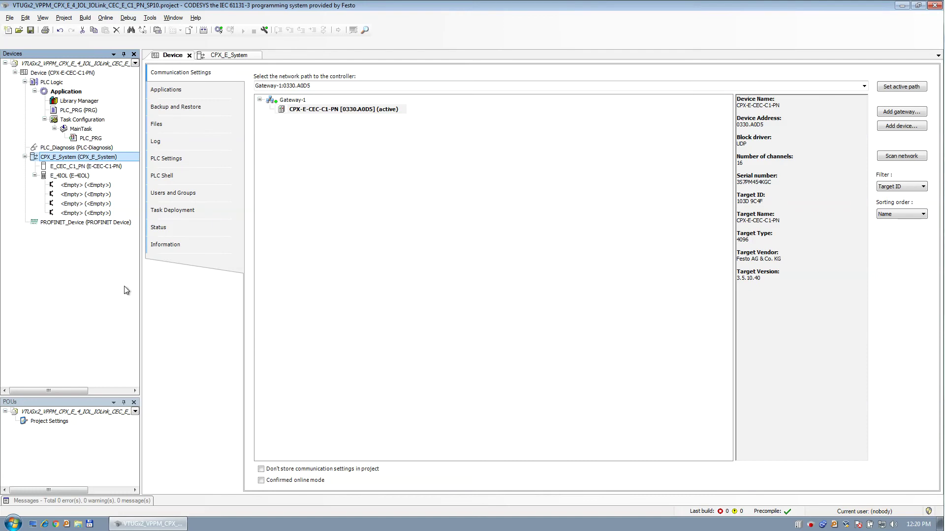
# Step: Open the context menu of E_4IOL's first <Empty> port slot
pyautogui.click(70, 177)
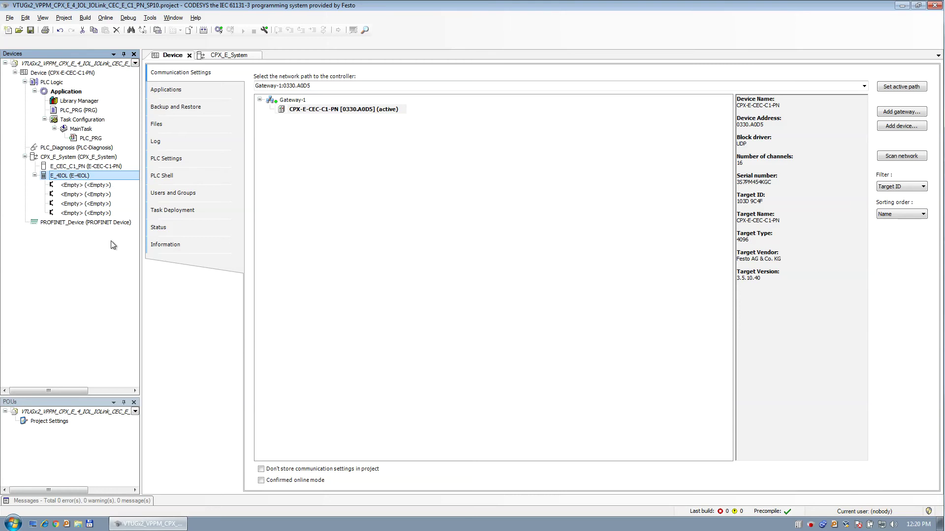
pyautogui.click(86, 188)
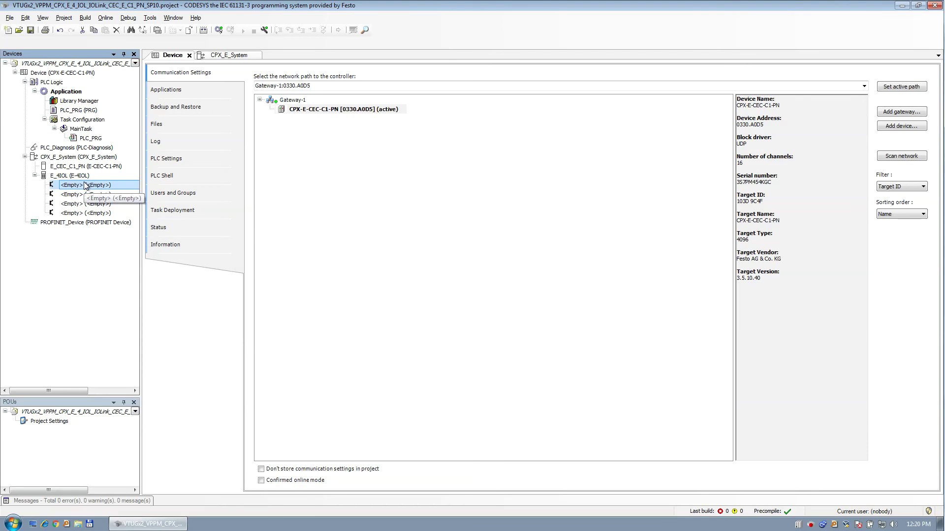
pyautogui.rightClick(74, 188)
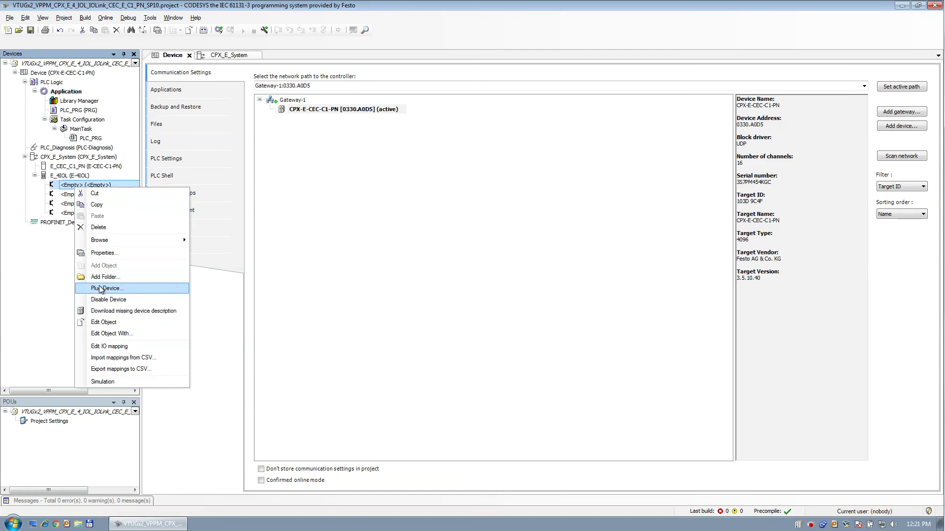
# Step: Plug a VAEM-L1 device from IODD 1.1 into the first E_4IOL port slot
pyautogui.click(99, 290)
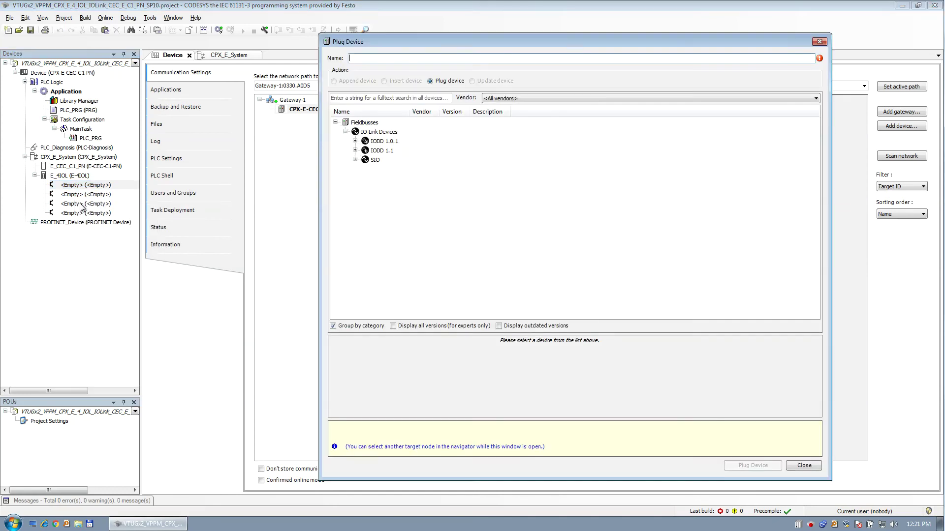
pyautogui.click(355, 150)
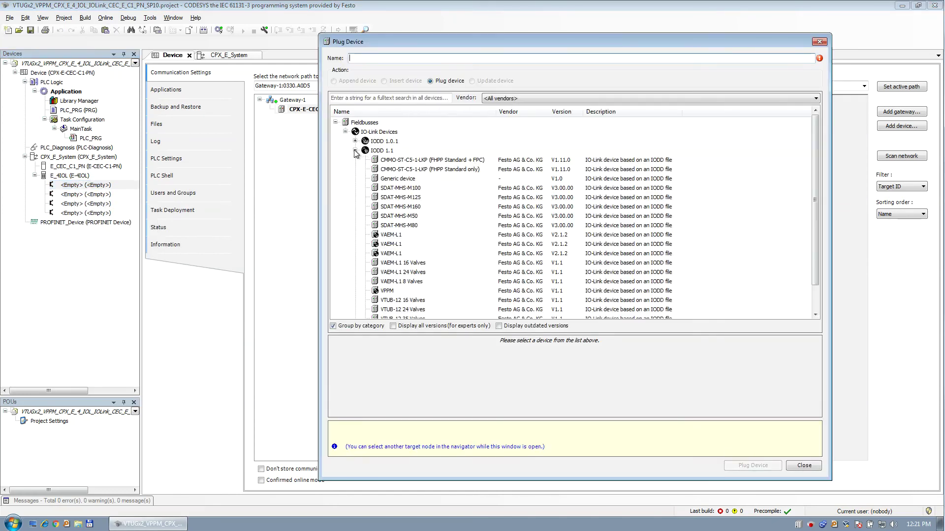
pyautogui.moveTo(815, 209); pyautogui.dragTo(816, 242)
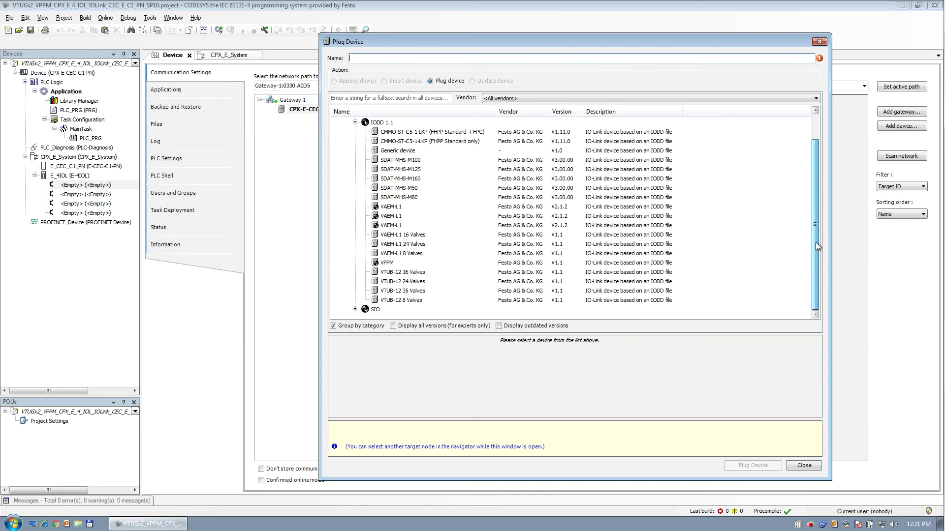
pyautogui.click(409, 235)
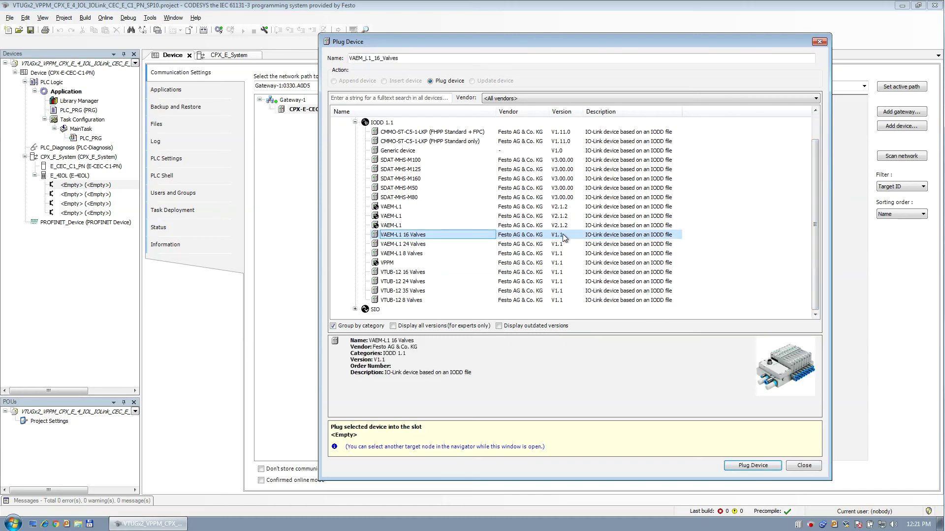
pyautogui.click(392, 207)
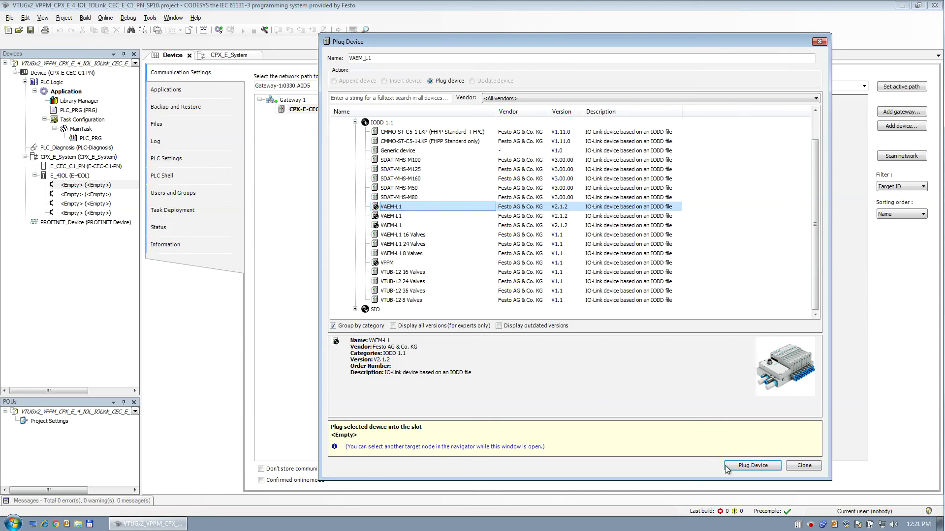
pyautogui.click(744, 465)
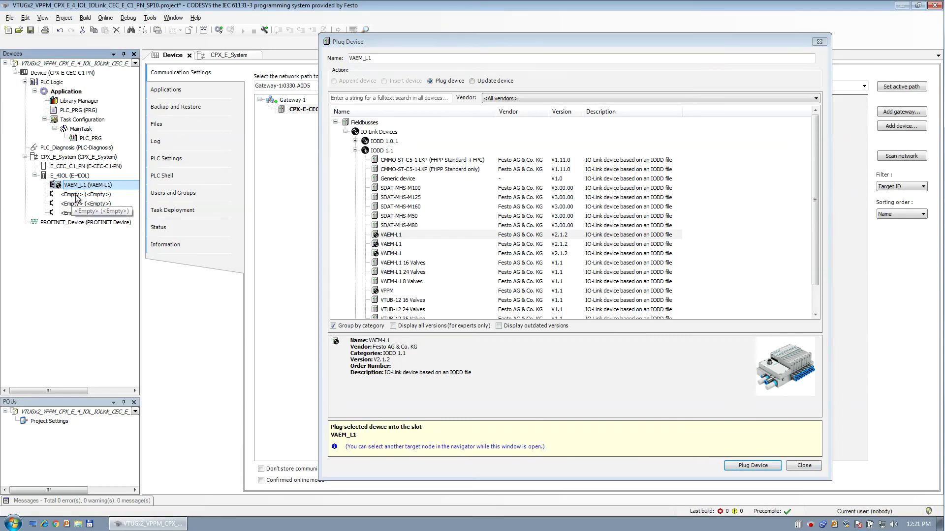
# Step: Plug a second VAEM-L1 and a VPPM into the next two slots, then close the dialog
pyautogui.click(77, 196)
pyautogui.click(387, 246)
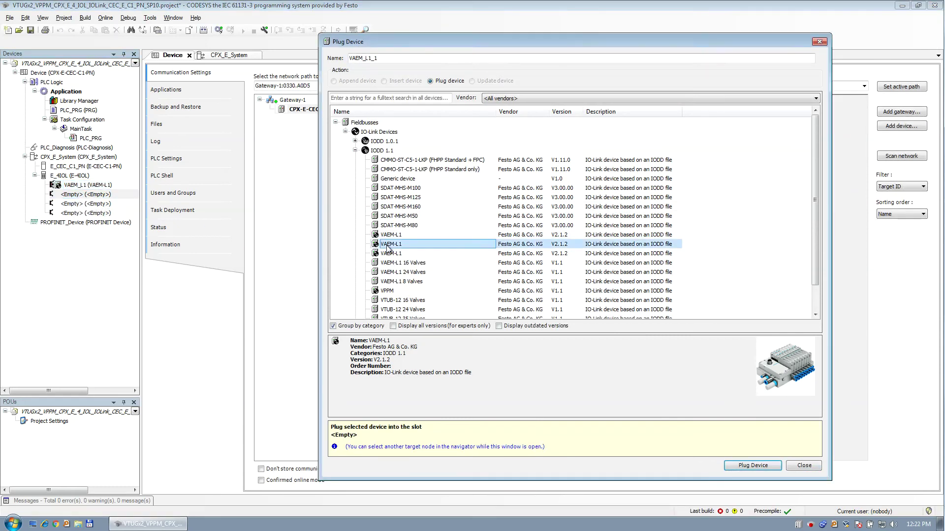
pyautogui.click(752, 465)
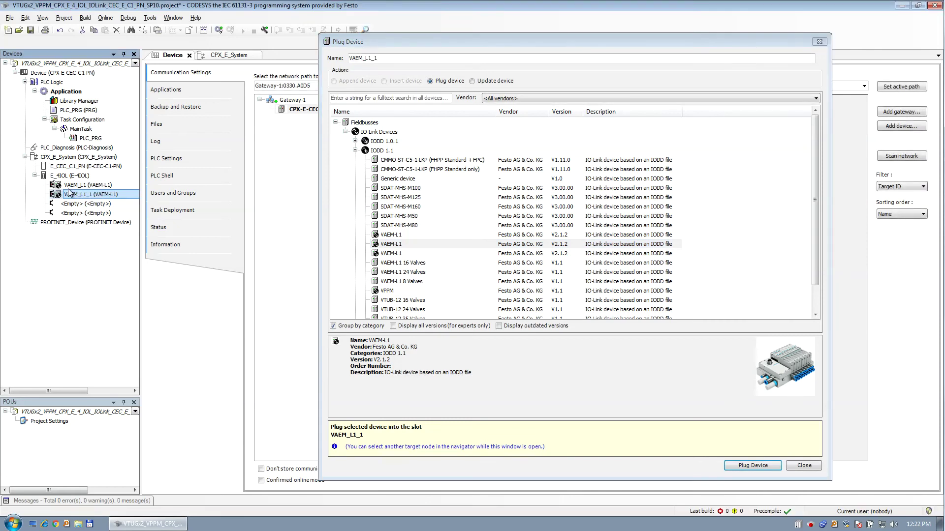
pyautogui.click(78, 204)
pyautogui.click(385, 291)
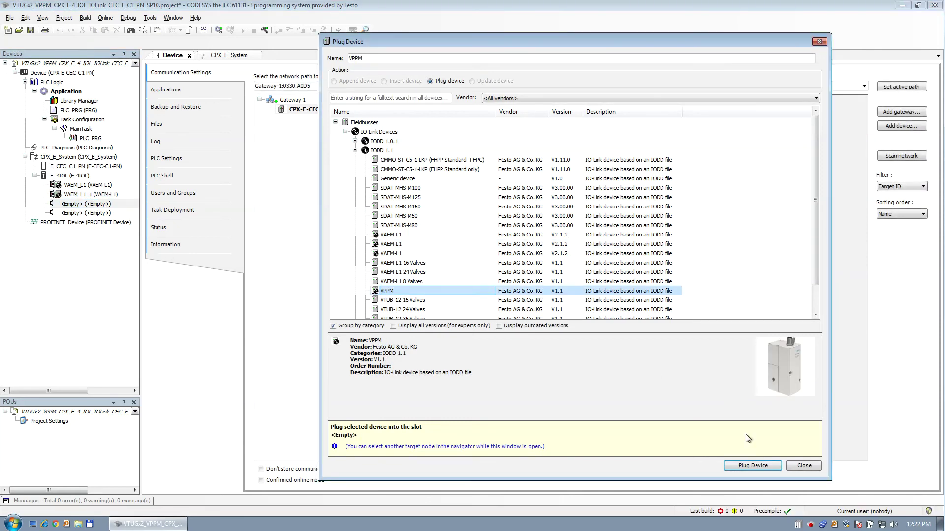
pyautogui.click(746, 464)
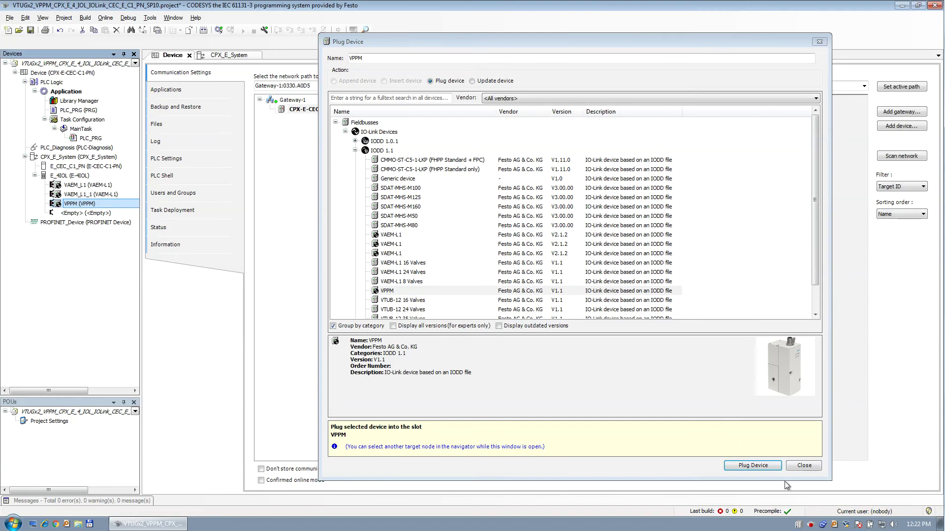
pyautogui.click(803, 468)
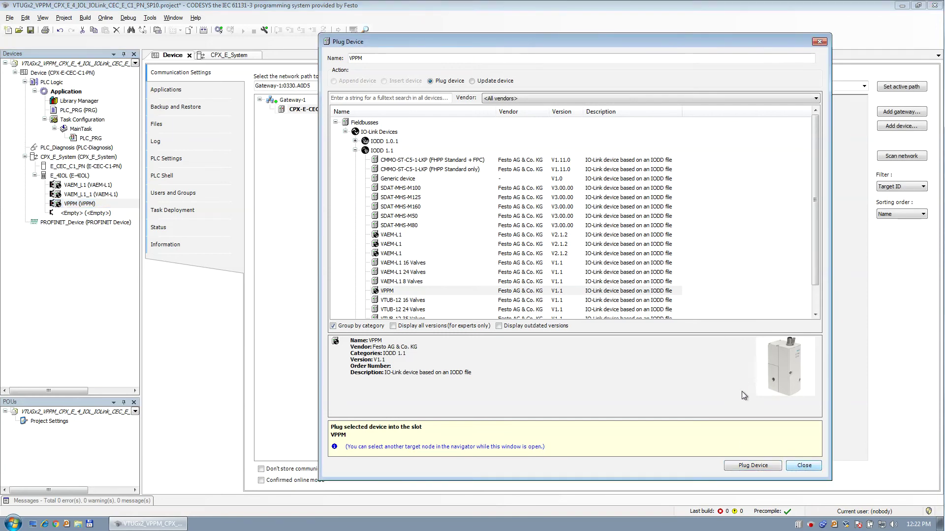
pyautogui.click(819, 41)
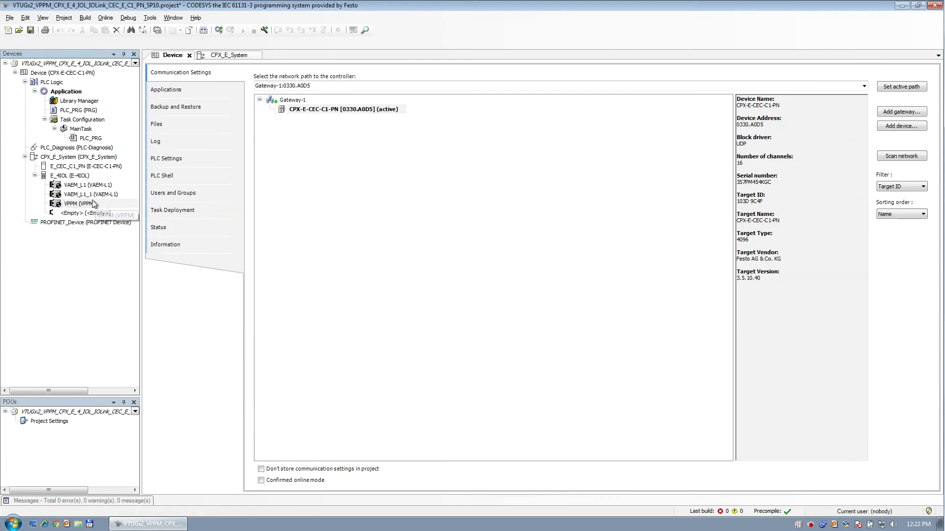
# Step: Open the VAEM_L1, VAEM_L1_1 and VPPM device editors
pyautogui.click(77, 186)
pyautogui.doubleClick(77, 186)
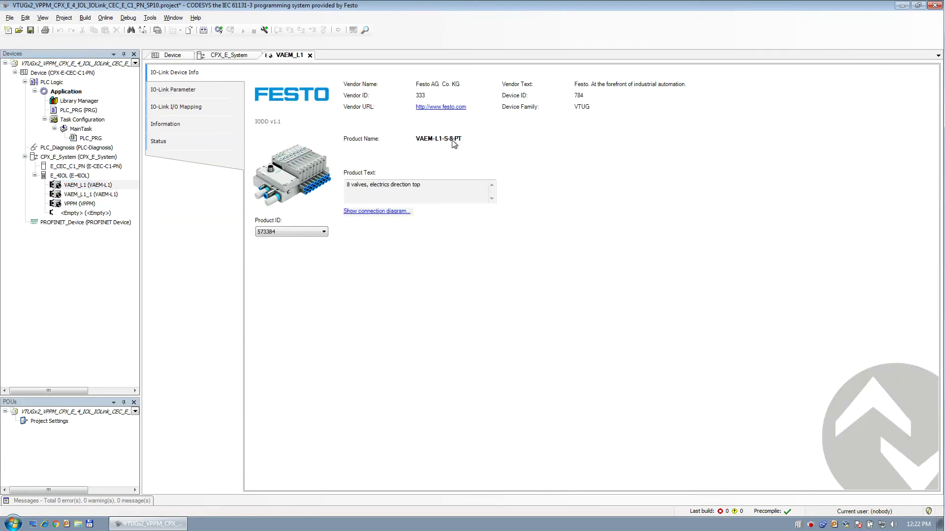
pyautogui.doubleClick(101, 195)
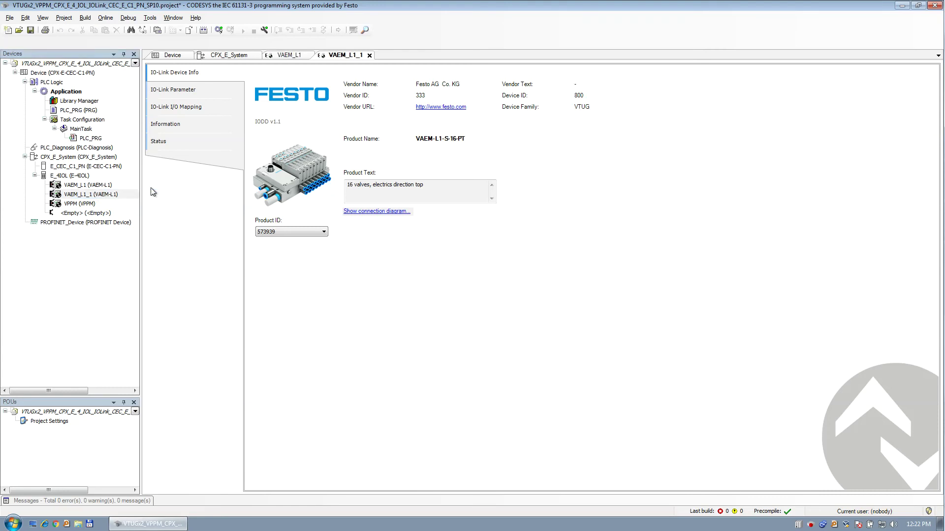
pyautogui.doubleClick(89, 204)
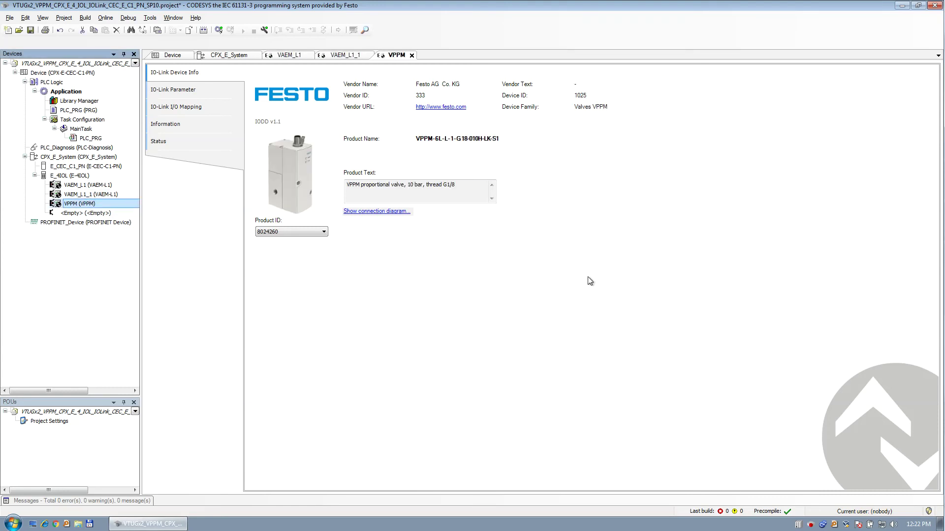
# Step: Review the VPPM's IO-Link parameters, I/O mapping and info, then save and log in
pyautogui.click(188, 95)
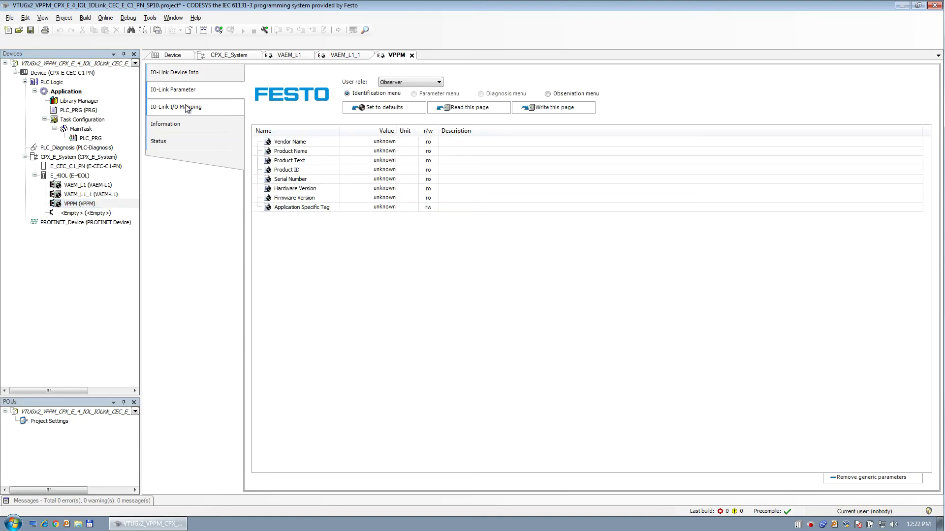
pyautogui.click(185, 106)
pyautogui.click(175, 125)
pyautogui.click(180, 106)
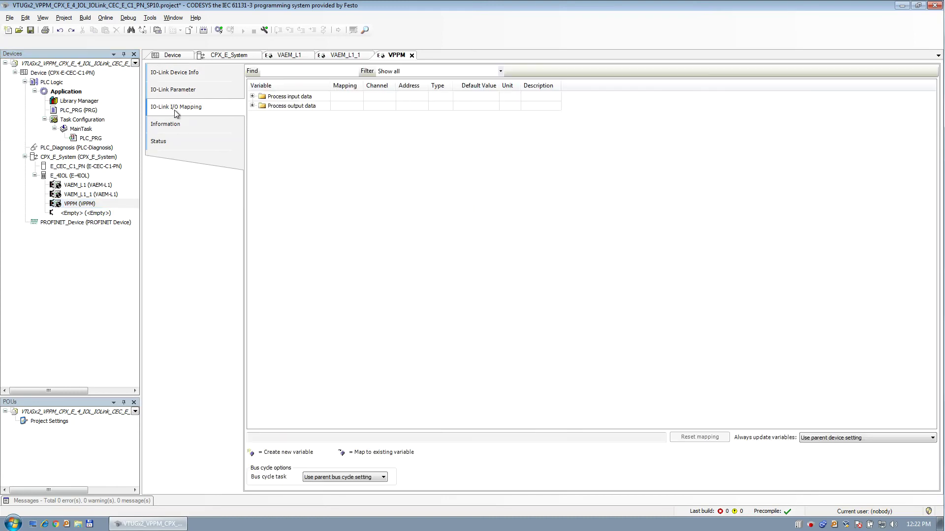
pyautogui.click(181, 91)
pyautogui.click(184, 73)
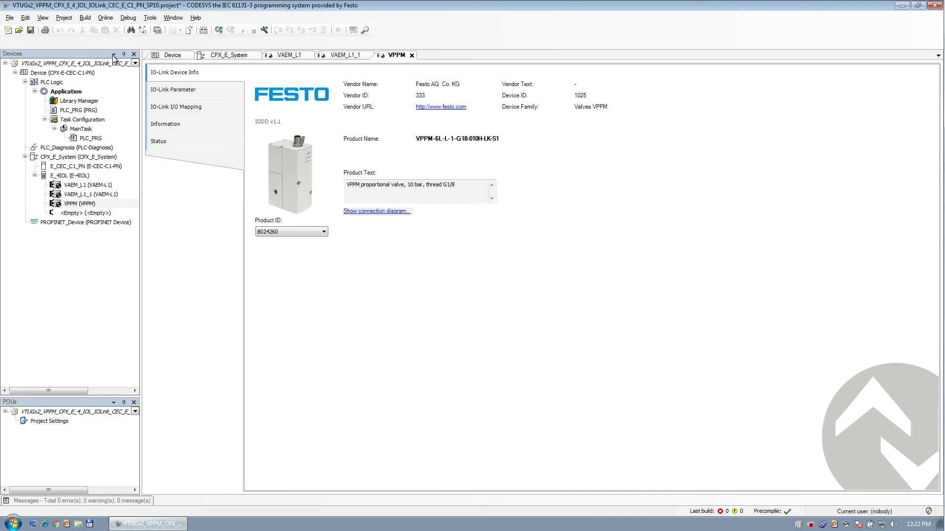
pyautogui.click(30, 30)
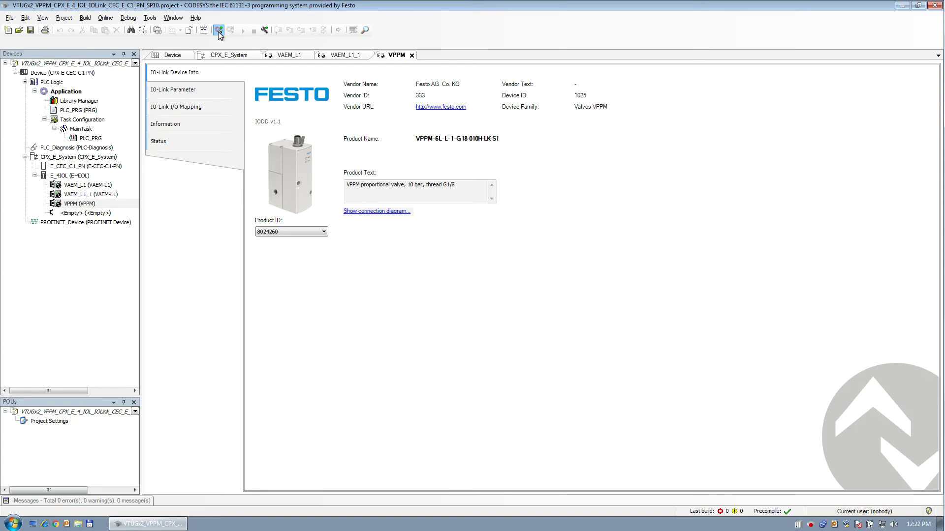
pyautogui.click(219, 30)
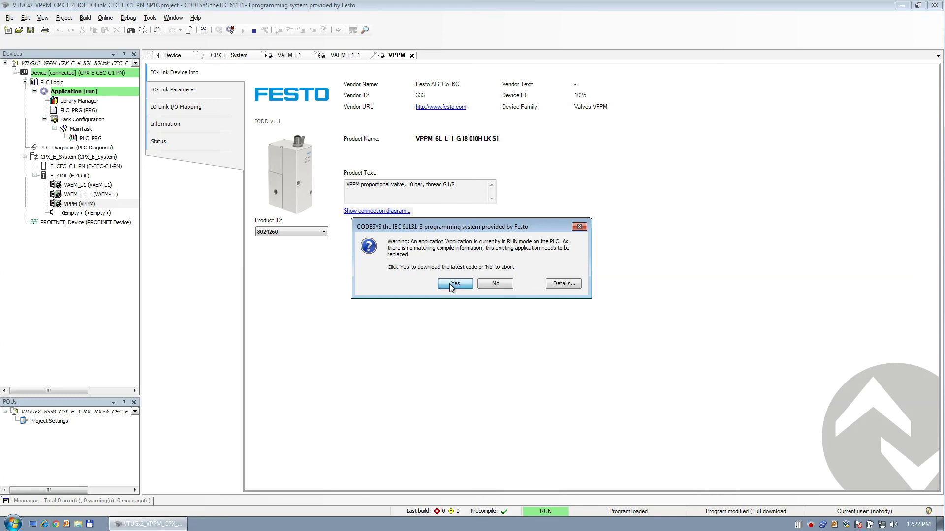
# Step: Confirm downloading the new application to the PLC and keep the project panels docked
pyautogui.click(454, 284)
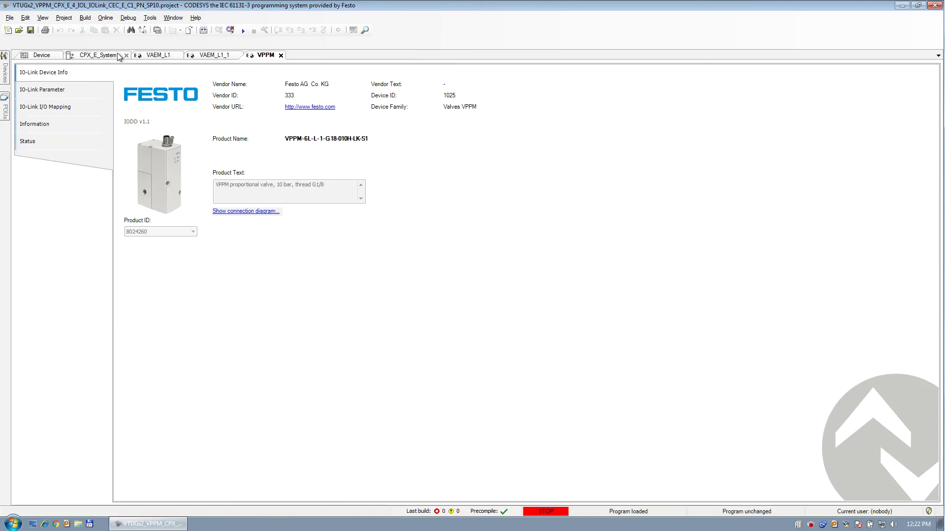
pyautogui.moveTo(6, 78)
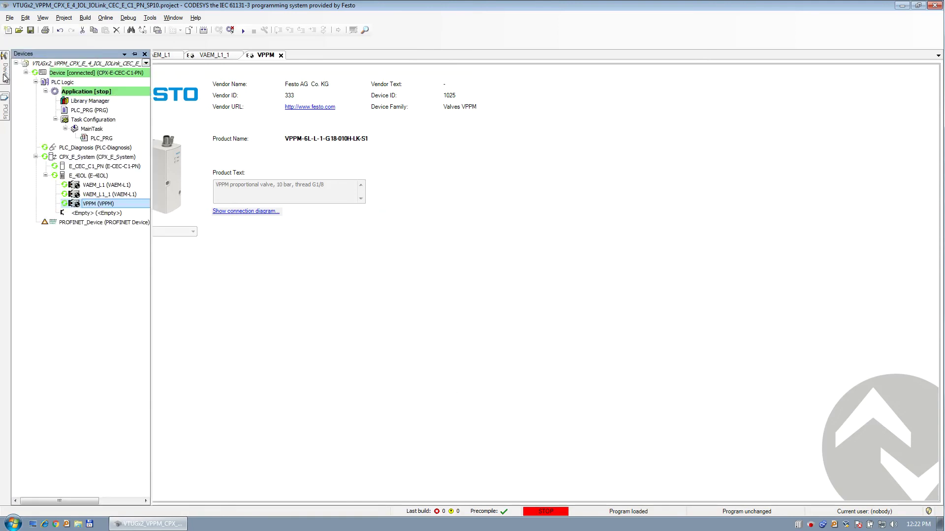
pyautogui.click(134, 54)
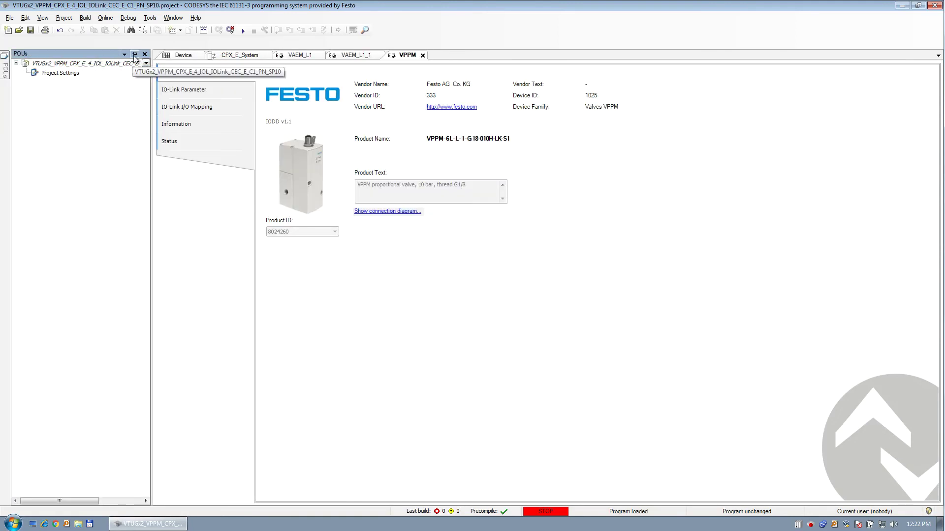
pyautogui.click(134, 54)
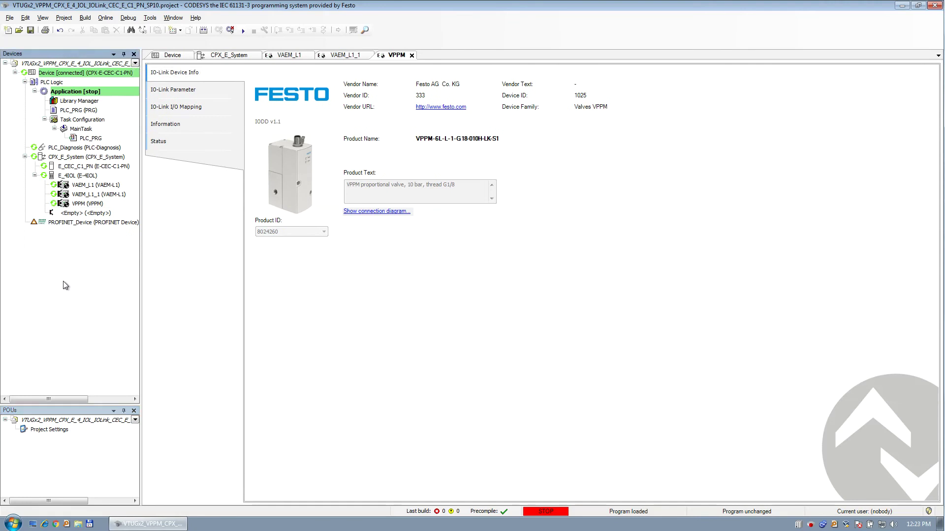
pyautogui.click(548, 328)
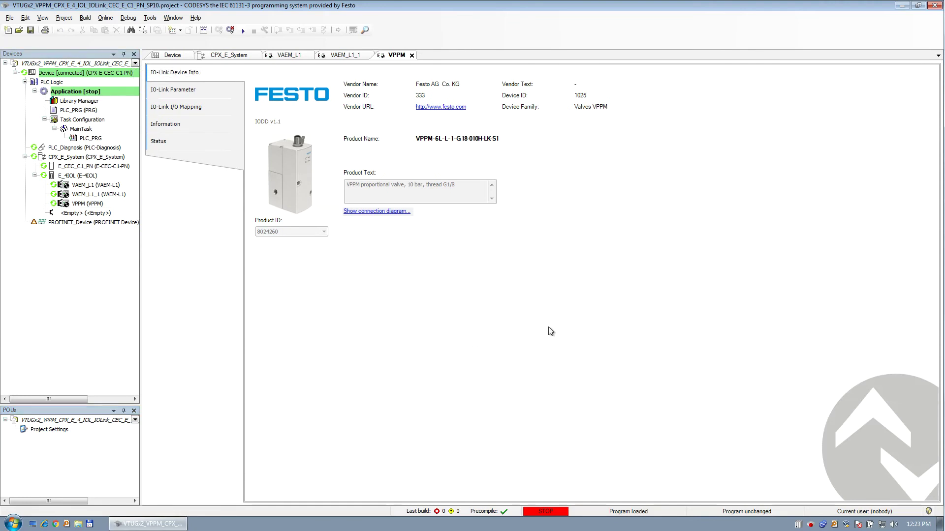
# Step: Start the application on the controller with F5 so it runs
pyautogui.click(106, 18)
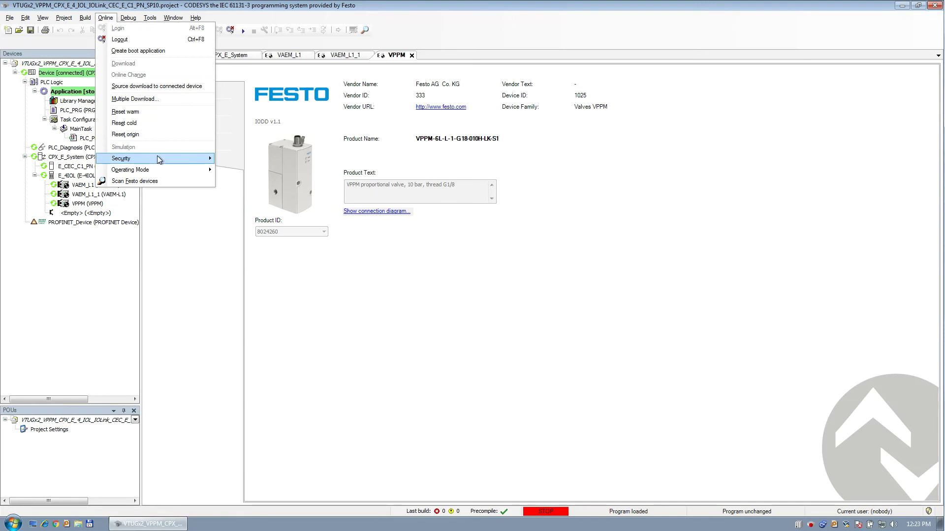
pyautogui.moveTo(160, 158)
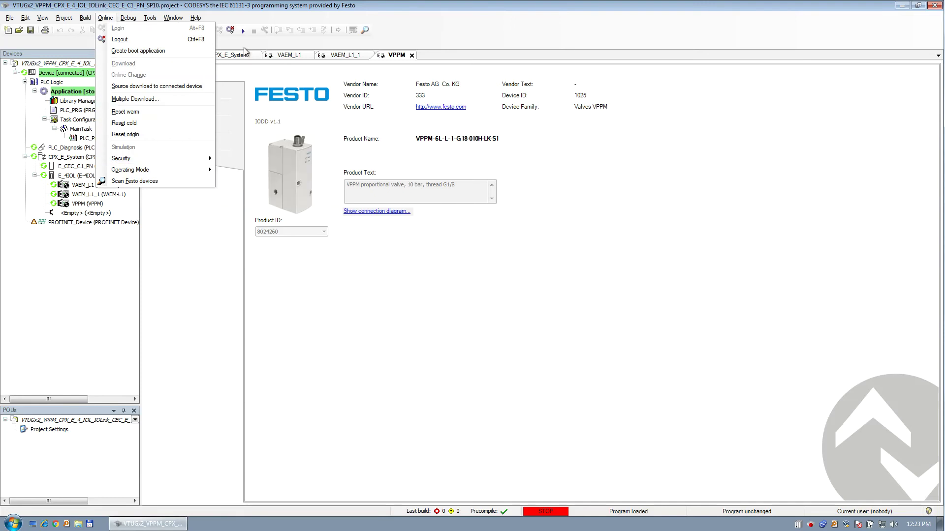
pyautogui.moveTo(130, 21)
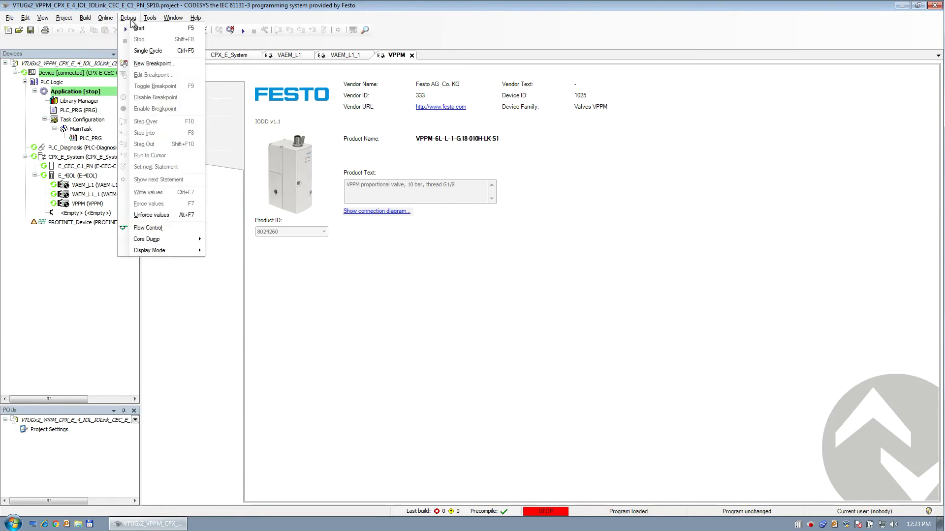
pyautogui.press('F5')
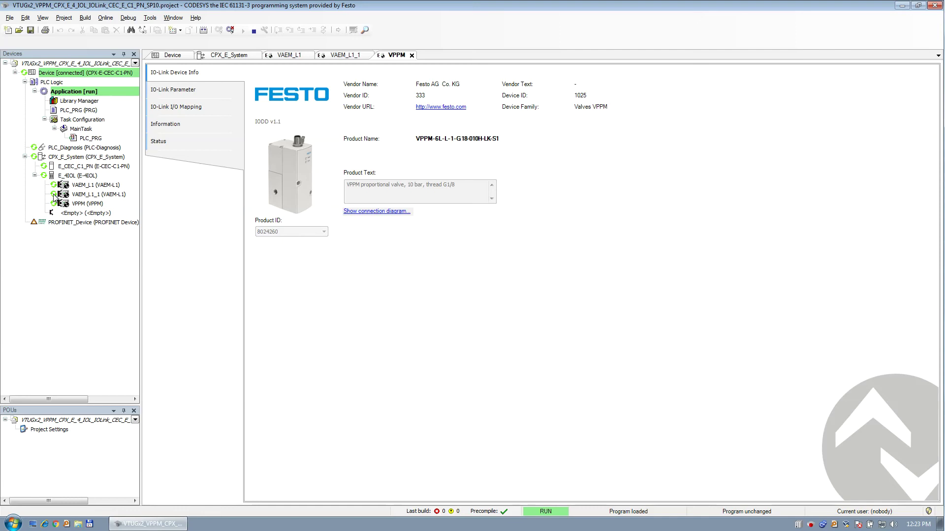
# Step: Open VAEM_L1's IO-Link I/O Mapping and expand the Valves folder
pyautogui.click(65, 186)
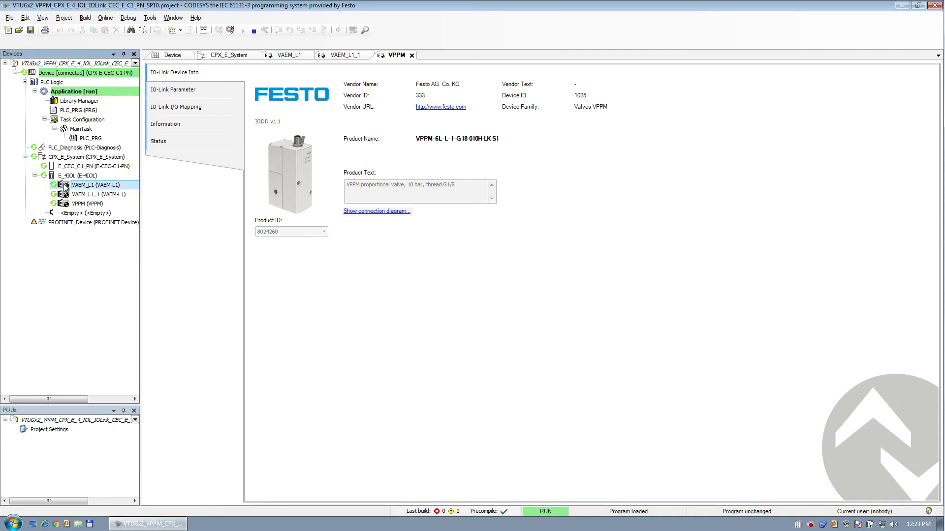
pyautogui.doubleClick(66, 186)
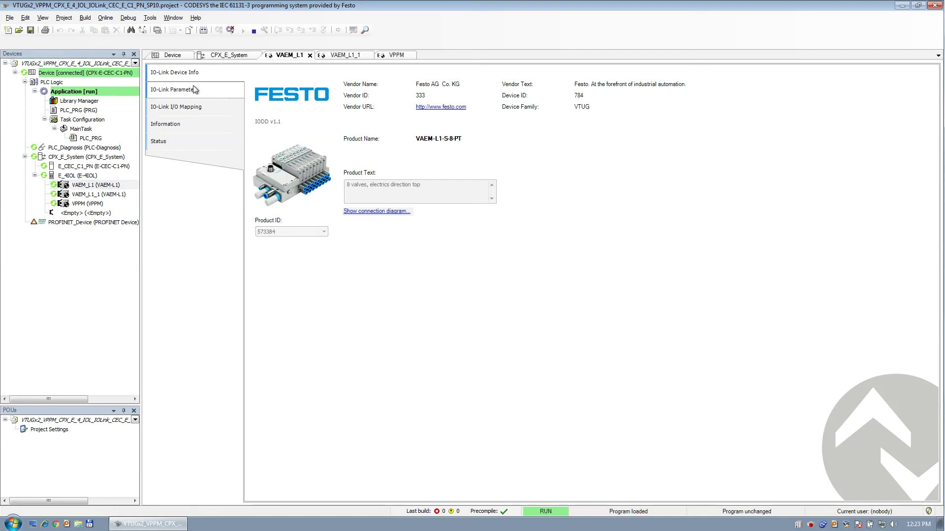
pyautogui.click(188, 94)
pyautogui.click(187, 107)
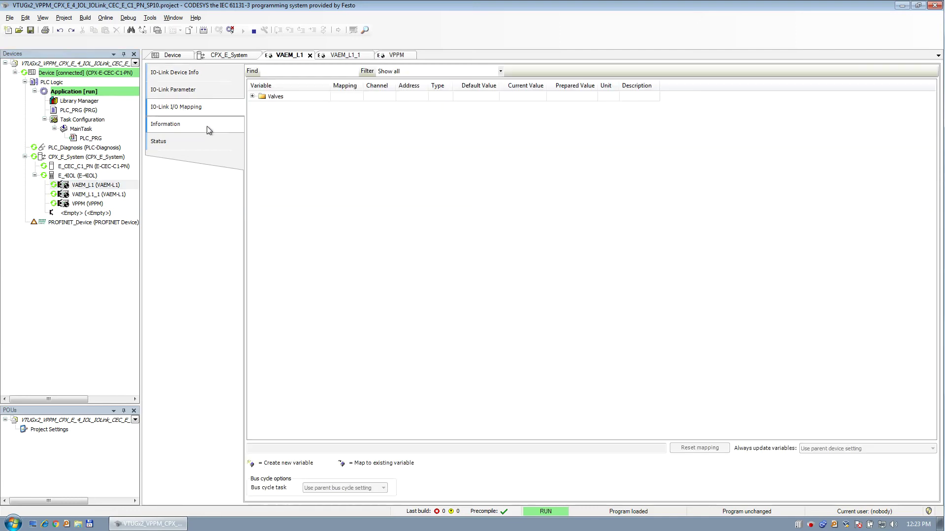
pyautogui.doubleClick(268, 96)
# Step: Prepare TRUE for valves 1–4 solenoid 14 and write the values with Ctrl+F7
pyautogui.click(610, 105)
pyautogui.click(610, 114)
pyautogui.click(606, 125)
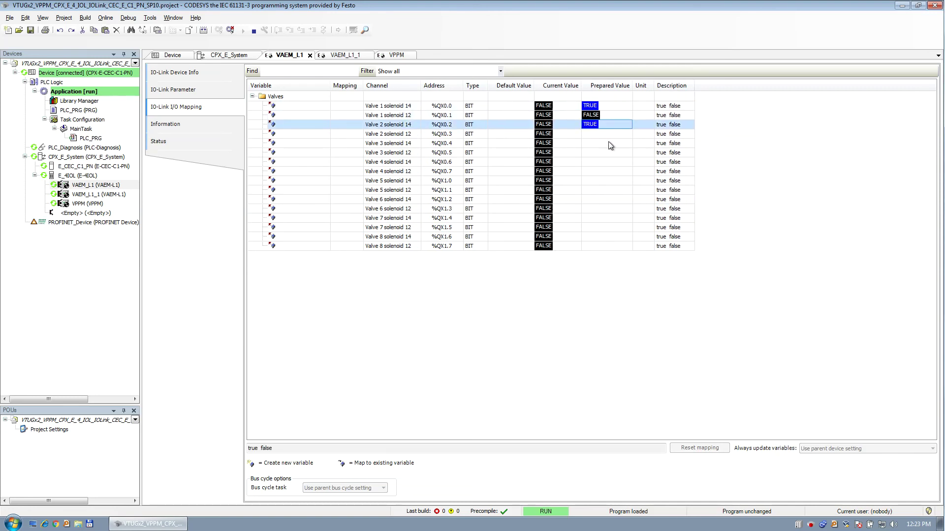
pyautogui.click(607, 142)
pyautogui.click(602, 162)
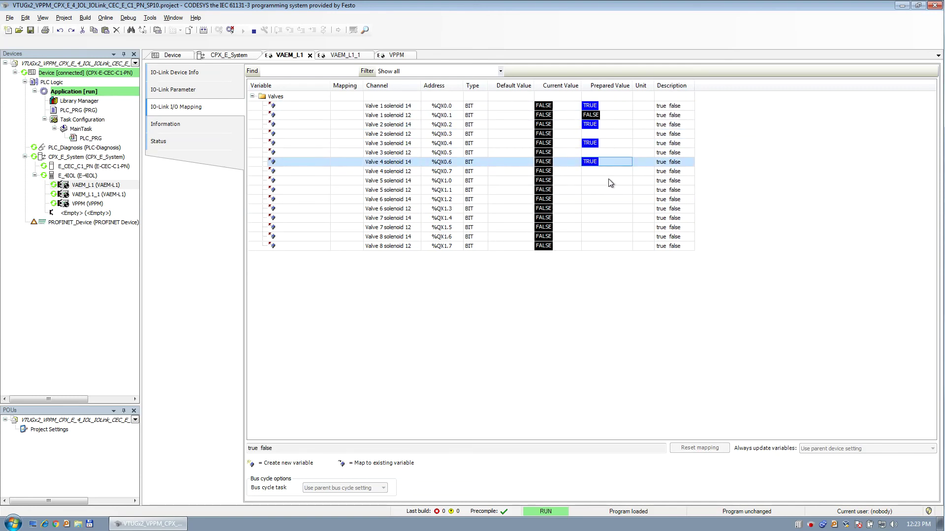
pyautogui.hotkey('ctrl', 'F7')
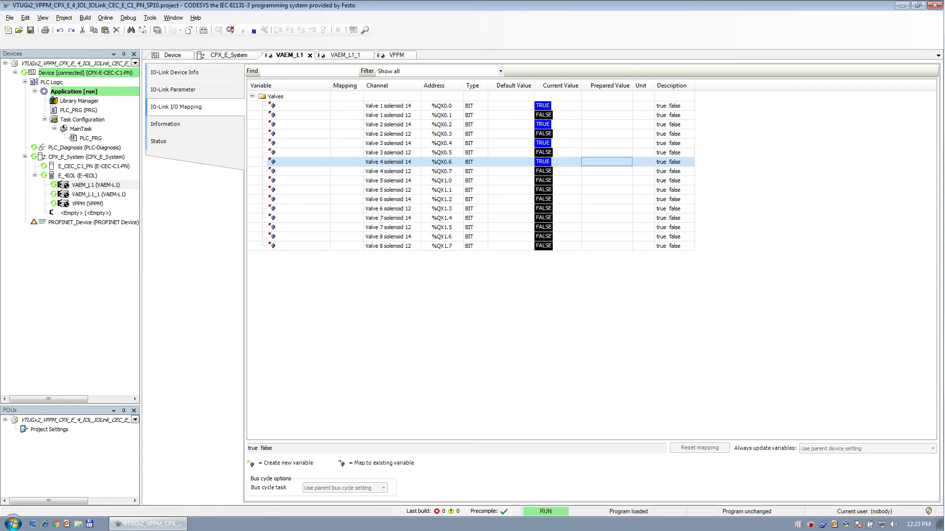
# Step: Maximize the Acrobat CPX-E-4IOL guide and select its document number 8071099
pyautogui.moveTo(944, 41); pyautogui.dragTo(501, 40)
pyautogui.doubleClick(502, 40)
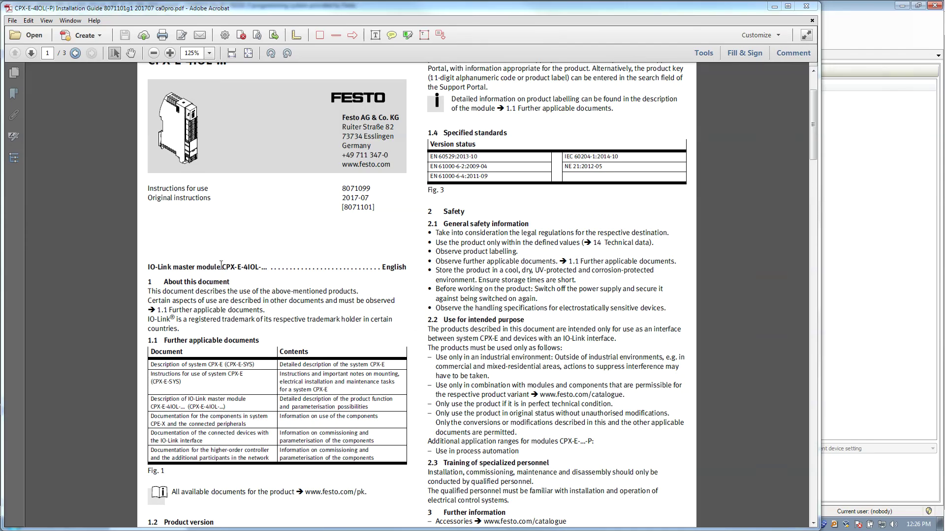
pyautogui.moveTo(147, 188); pyautogui.dragTo(211, 191)
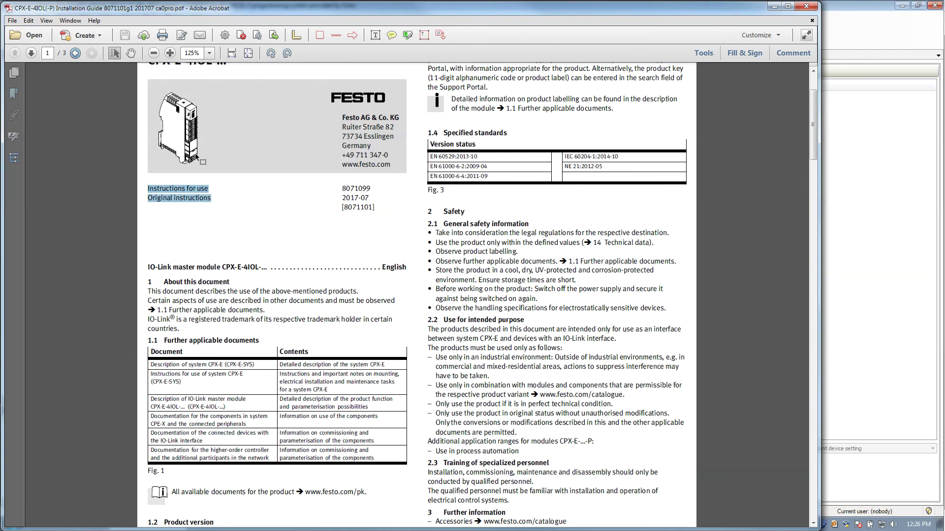
pyautogui.scroll(2, 211, 167)
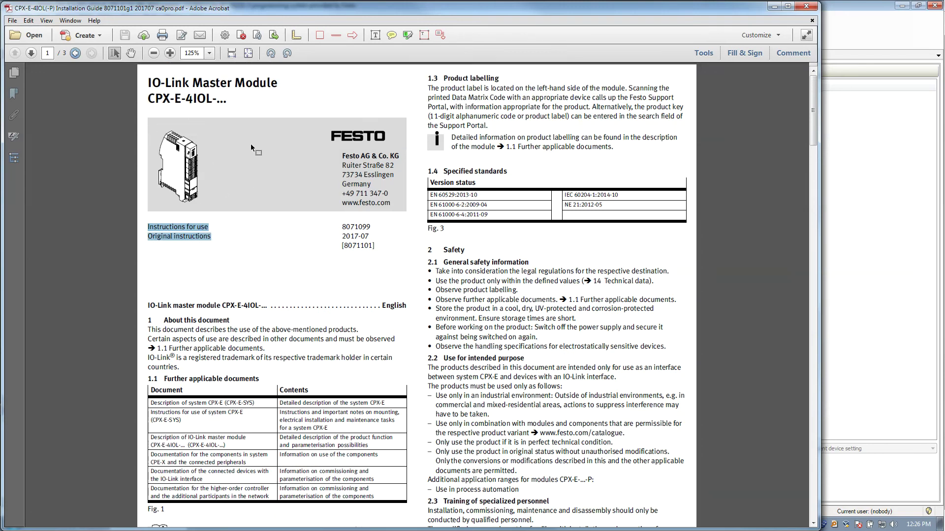
pyautogui.doubleClick(356, 227)
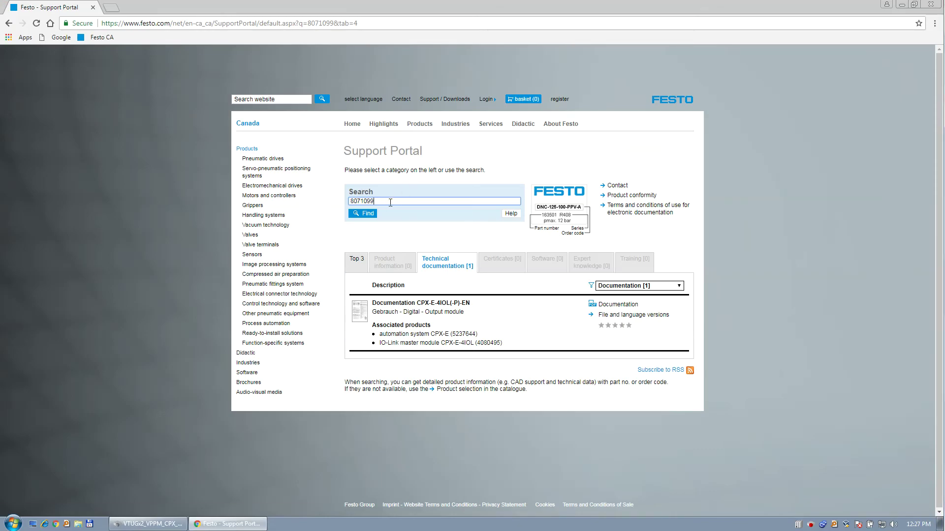
# Step: Select the searched number 8071099 in the Festo Support Portal
pyautogui.doubleClick(391, 203)
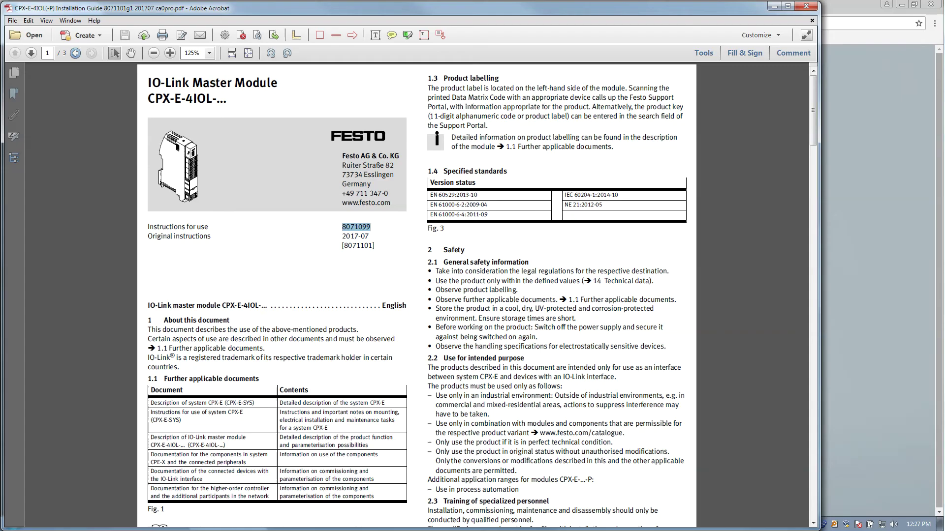
# Step: Scroll to page 2, zoom in, and select the Port [X0] ... [X3] heading
pyautogui.scroll(-4, 389, 265)
pyautogui.scroll(-5, 390, 265)
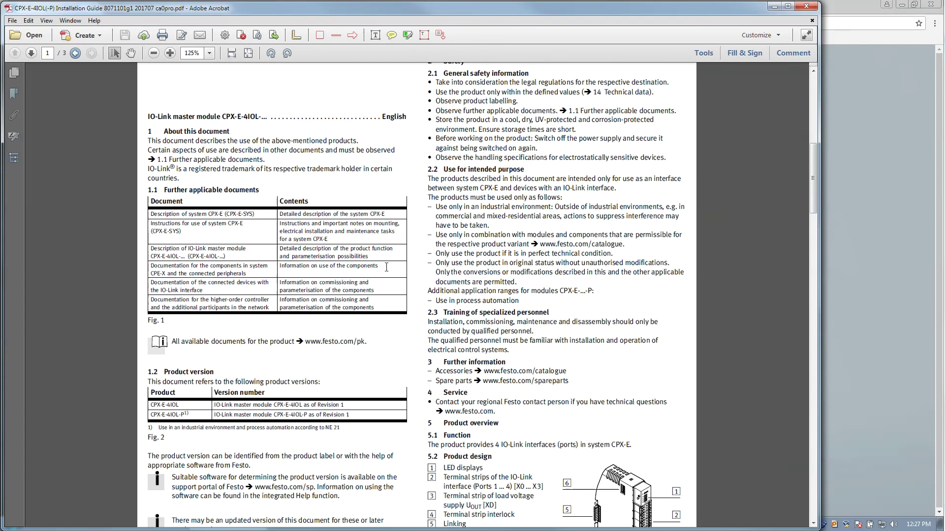
pyautogui.scroll(-8, 359, 285)
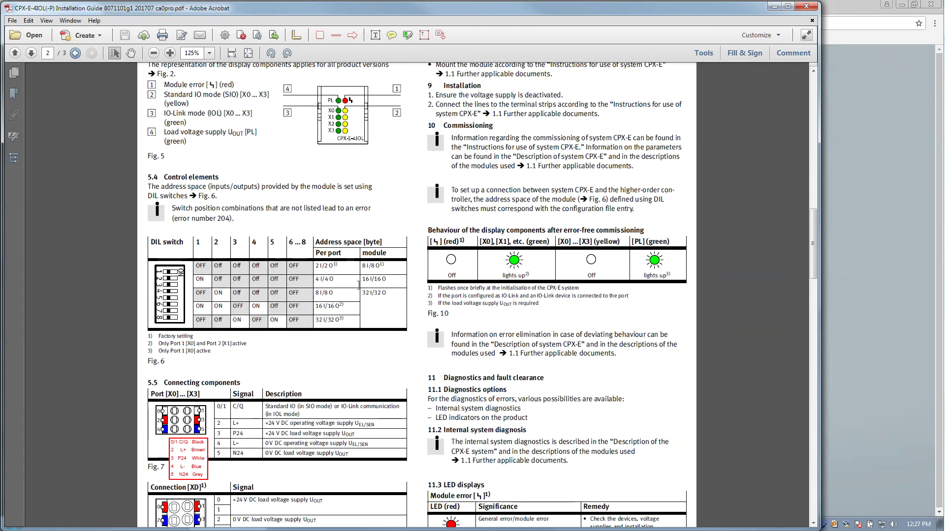
pyautogui.scroll(-4, 358, 285)
pyautogui.scroll(-2, 359, 285)
pyautogui.scroll(20, 359, 285)
pyautogui.scroll(-18, 358, 282)
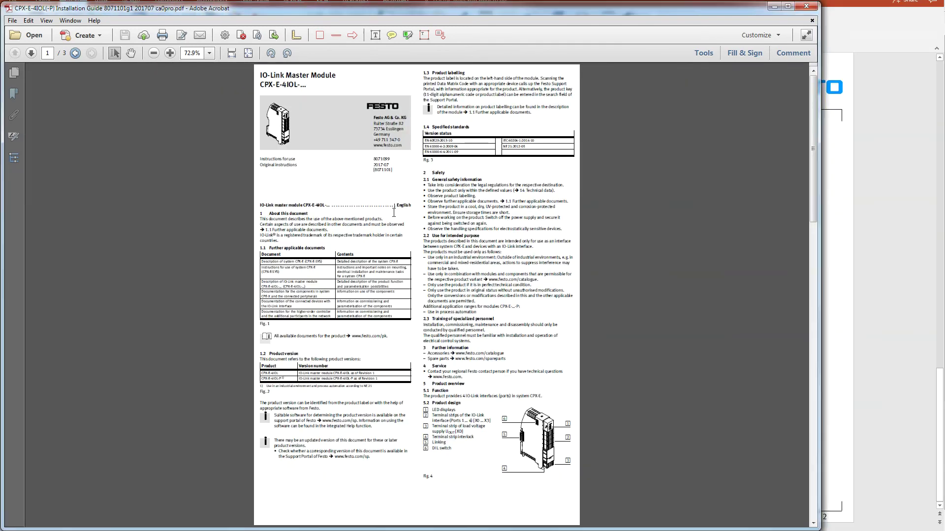
pyautogui.scroll(-2, 394, 213)
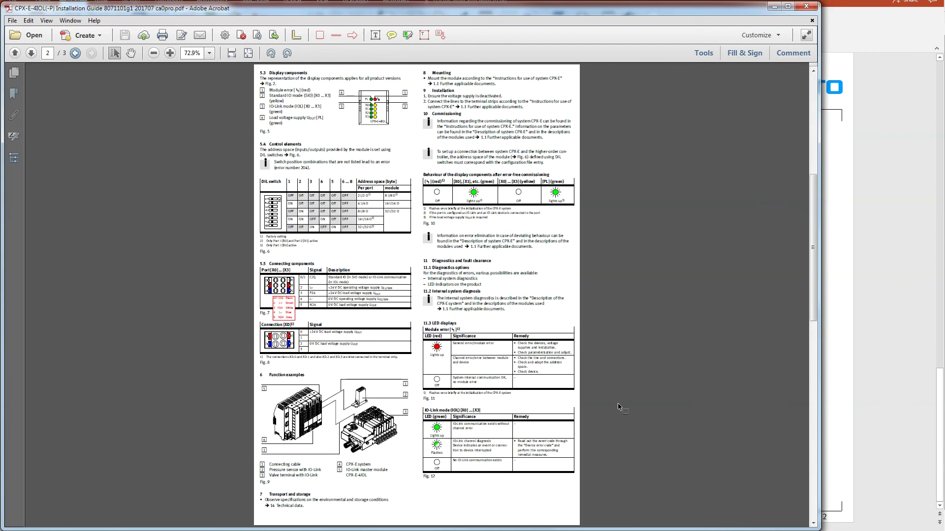
pyautogui.hotkey('ctrl', '+')
pyautogui.hotkey('ctrl', '+')
pyautogui.hotkey('ctrl', '+')
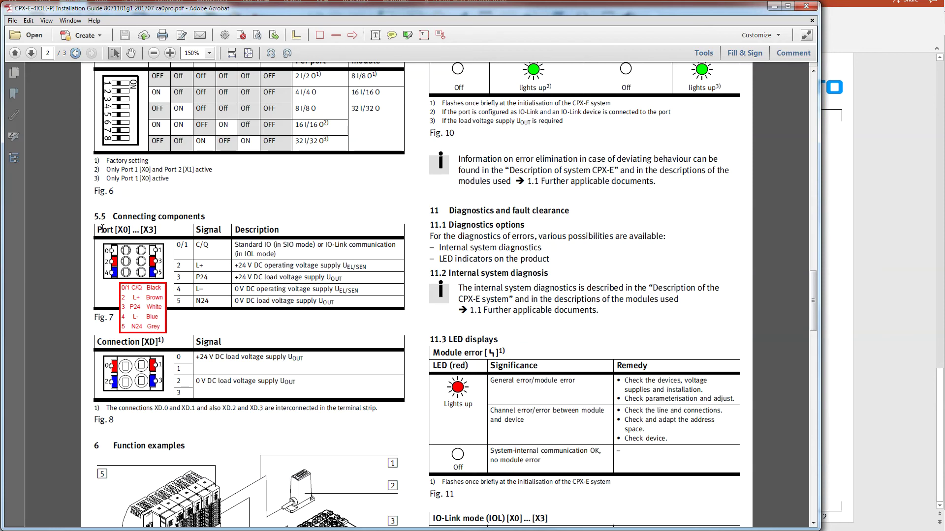
pyautogui.moveTo(99, 230); pyautogui.dragTo(156, 230)
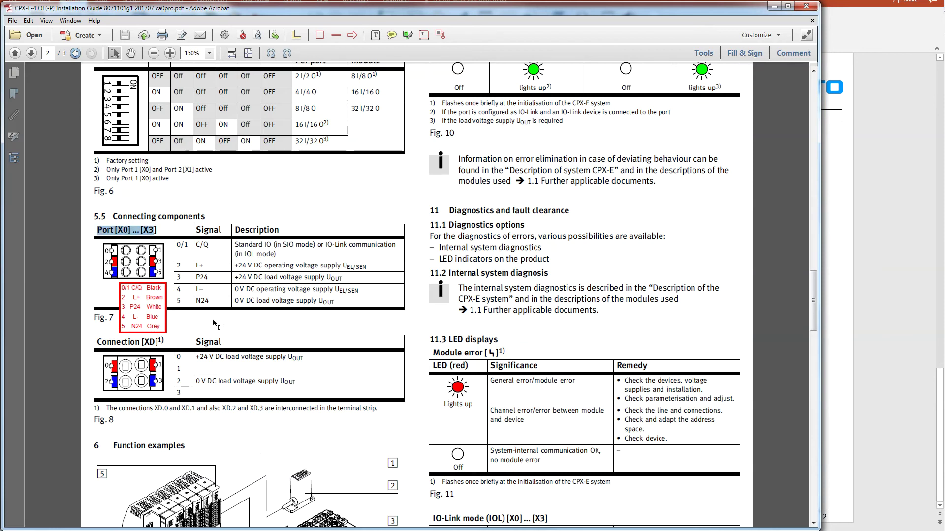
pyautogui.scroll(1, 244, 342)
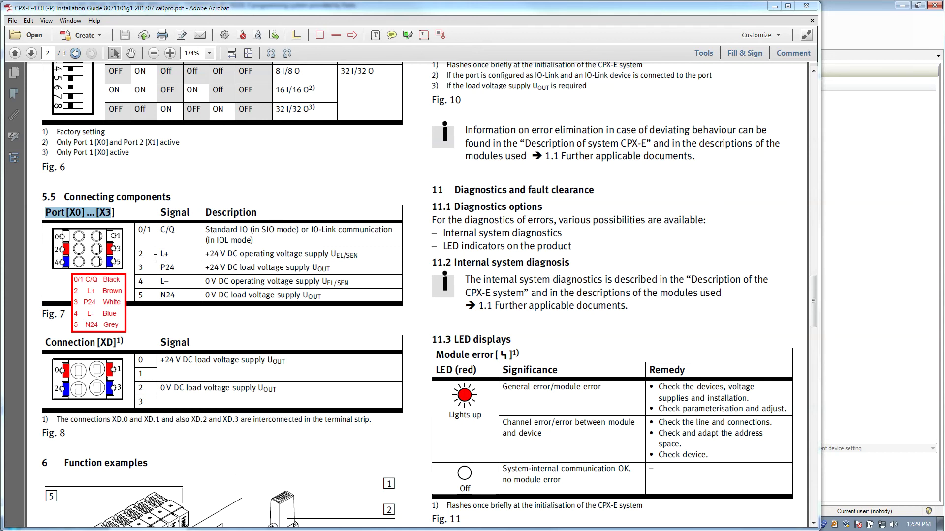
pyautogui.click(194, 289)
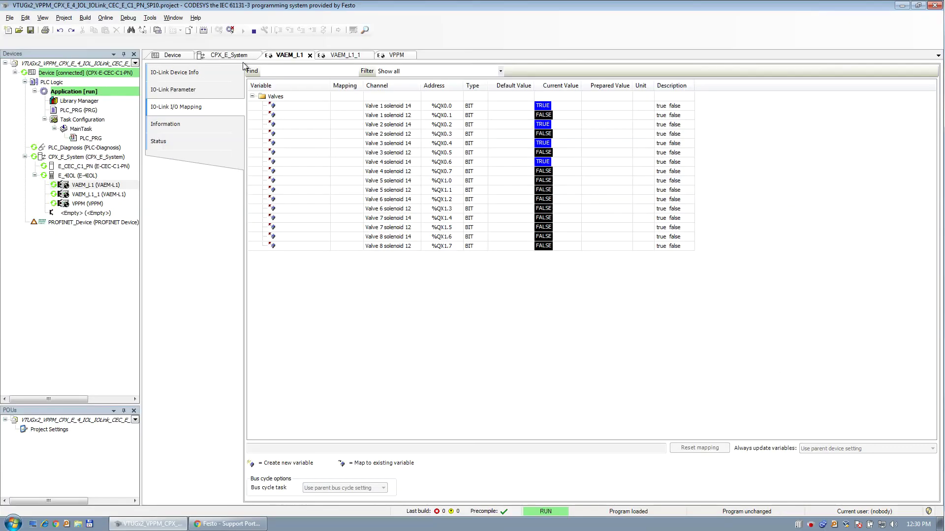
# Step: Log out, open E_CEC_C1_PN and E_4IOL settings, and scroll to the port parameters
pyautogui.click(231, 31)
pyautogui.doubleClick(77, 167)
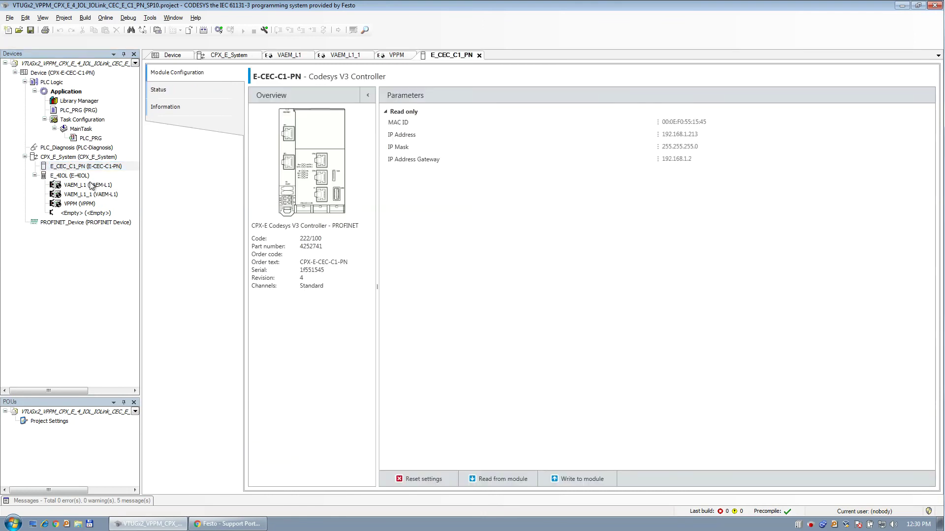
pyautogui.doubleClick(62, 176)
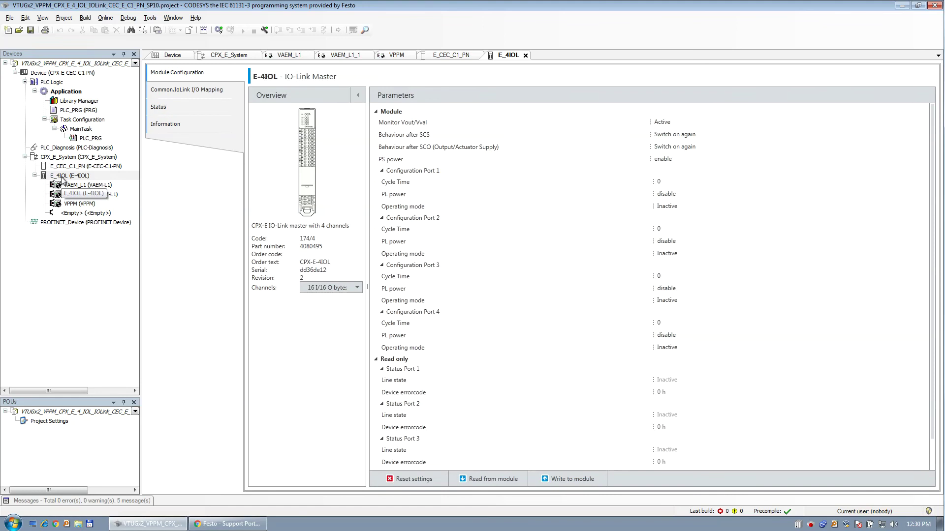
pyautogui.moveTo(933, 225); pyautogui.dragTo(939, 366)
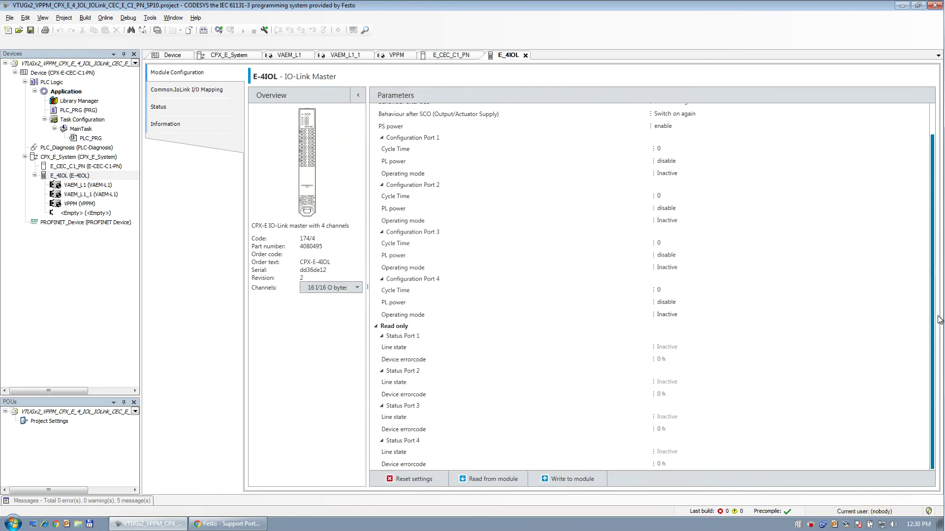
pyautogui.moveTo(940, 241); pyautogui.dragTo(941, 187)
pyautogui.click(830, 291)
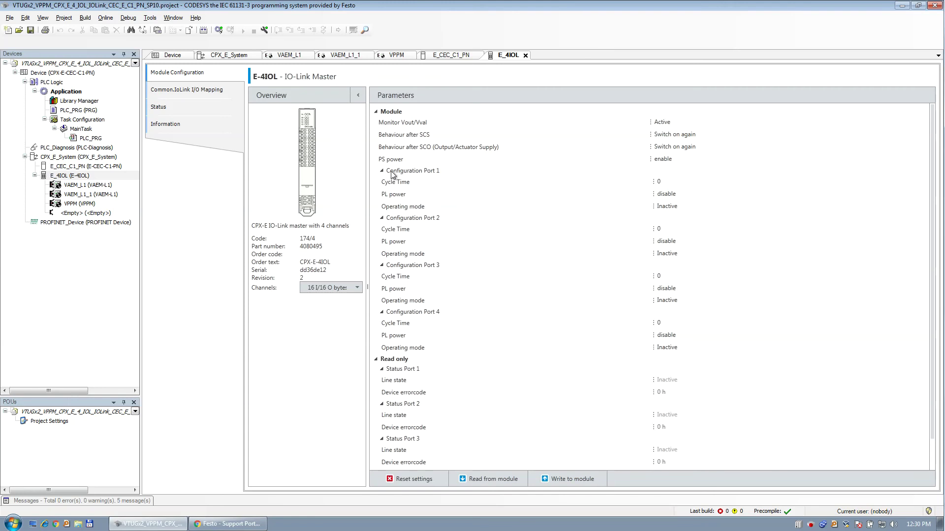
# Step: Collapse the four port groups and set Configuration Port 1 PL power to enable
pyautogui.click(382, 170)
pyautogui.click(382, 180)
pyautogui.click(382, 192)
pyautogui.click(383, 201)
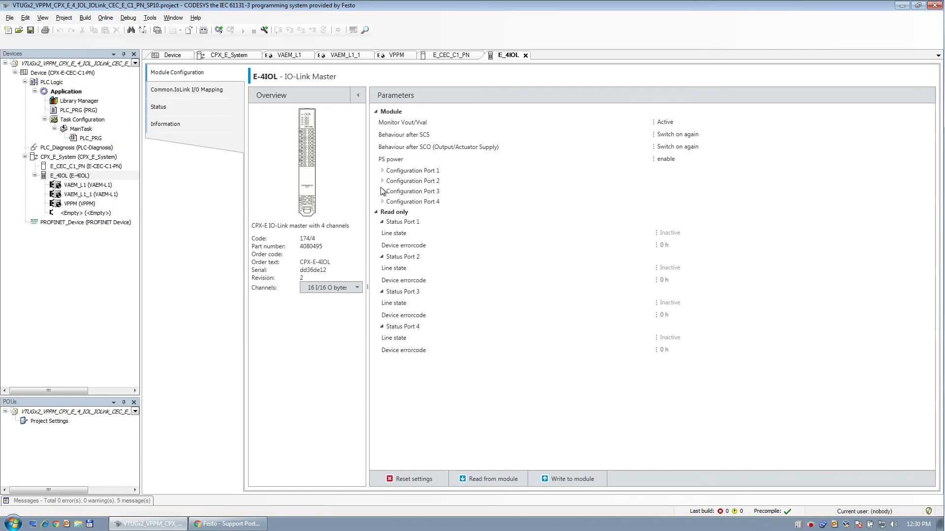
pyautogui.click(382, 171)
pyautogui.click(679, 195)
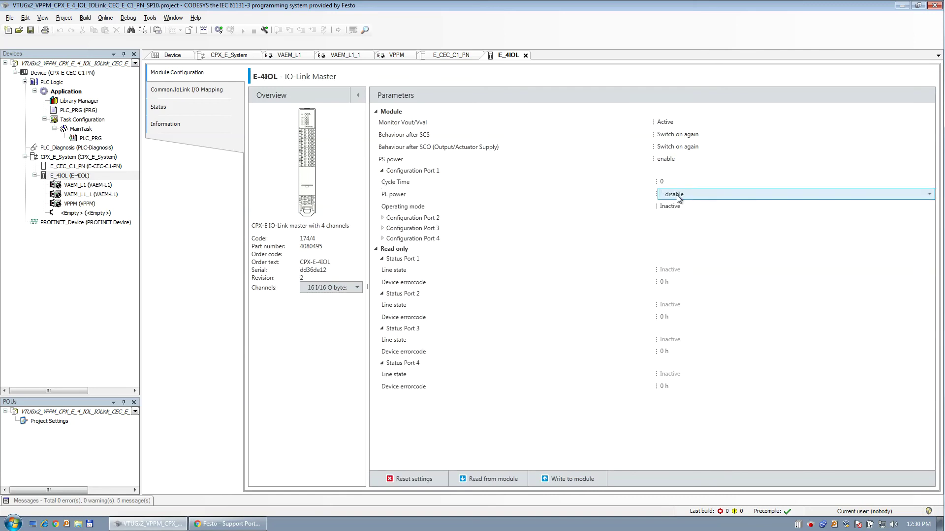
pyautogui.click(525, 200)
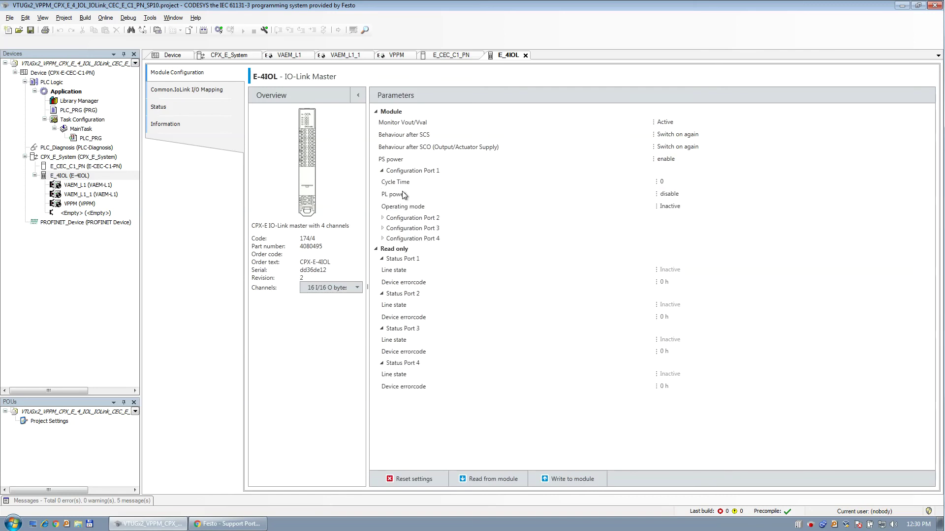
pyautogui.click(683, 195)
pyautogui.click(684, 197)
pyautogui.click(686, 218)
# Step: Set Configuration Port 2 PL power to enable, save the project, and log in
pyautogui.click(383, 218)
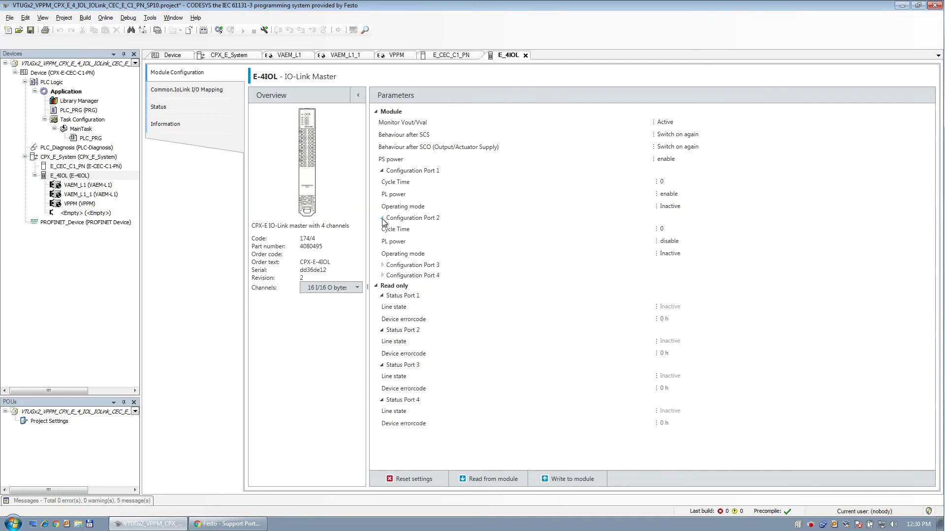
pyautogui.click(675, 241)
pyautogui.click(675, 242)
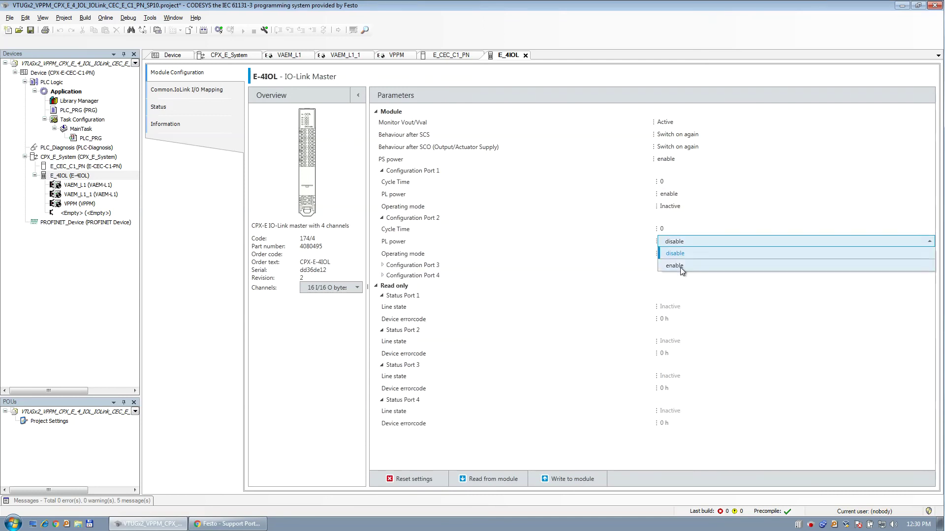
pyautogui.click(682, 266)
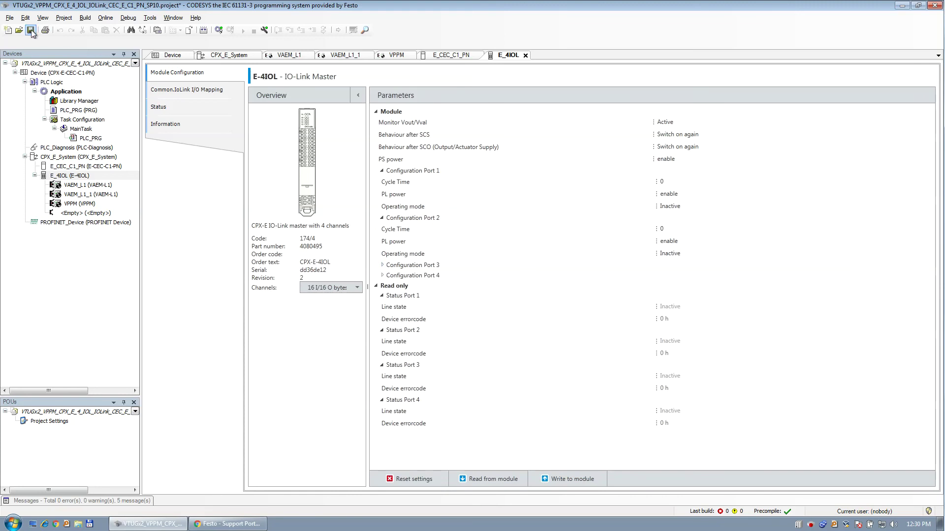
pyautogui.click(30, 29)
pyautogui.click(219, 30)
# Step: Confirm the prompt to download the application to the CPX-E-CEC-C1-PN in RUN mode
pyautogui.click(451, 291)
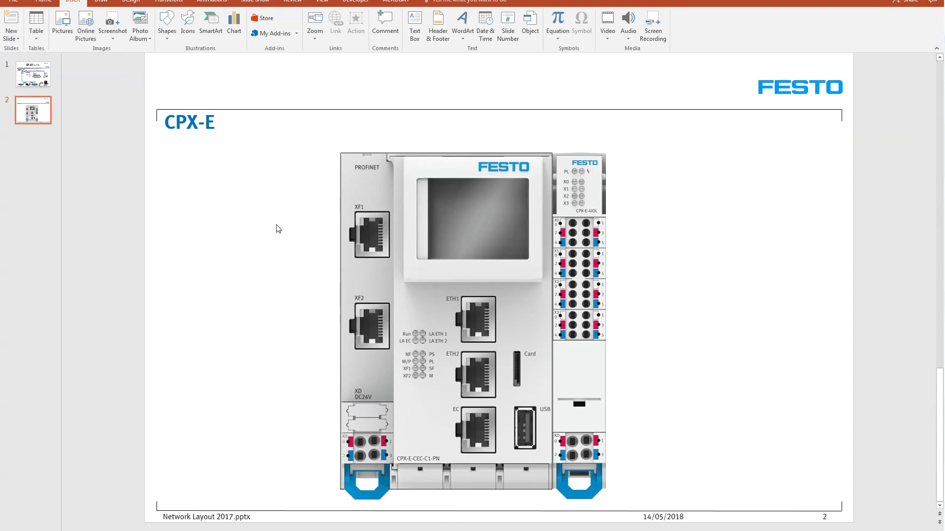
# Step: Go back to slide 1 and select the 'VAEM-L1-S-8-PT (16 Sol Coils)' label
pyautogui.scroll(4, 264, 223)
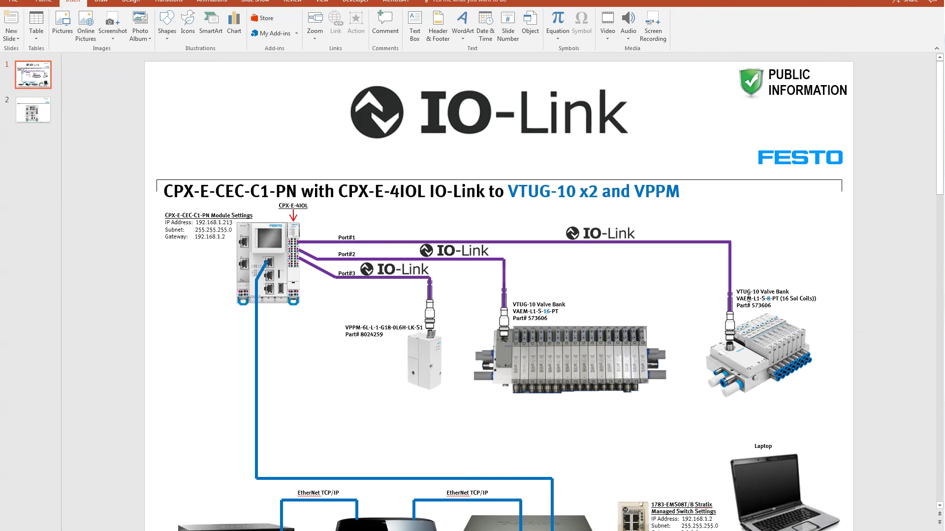
pyautogui.moveTo(737, 299); pyautogui.dragTo(817, 298)
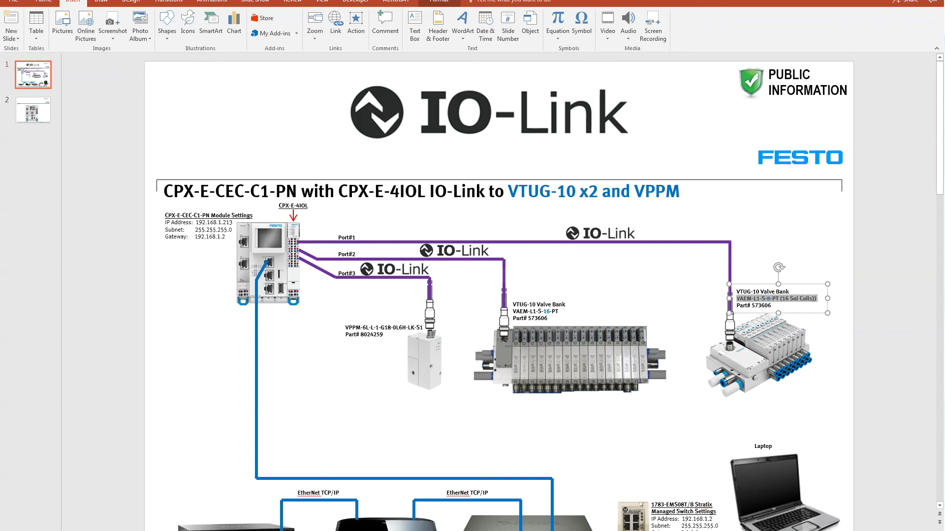
pyautogui.hotkey('alt', 'Tab')
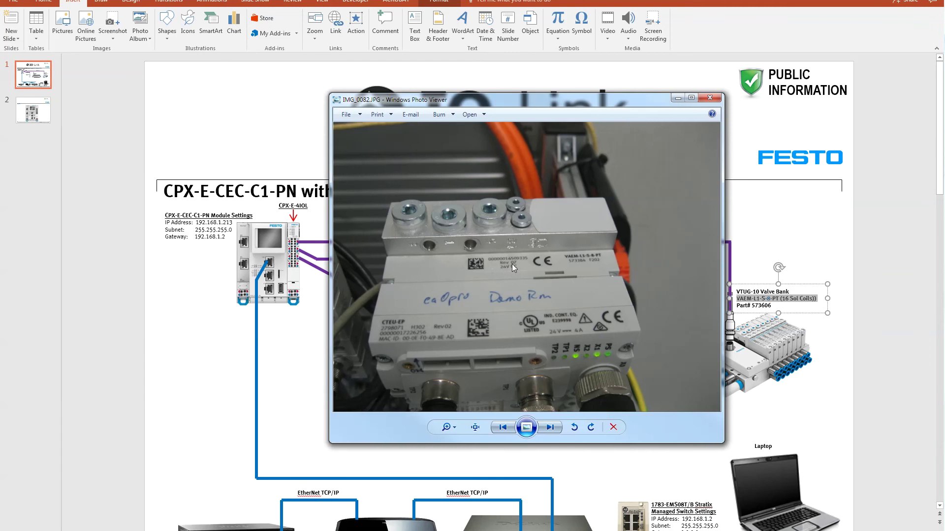
pyautogui.click(710, 98)
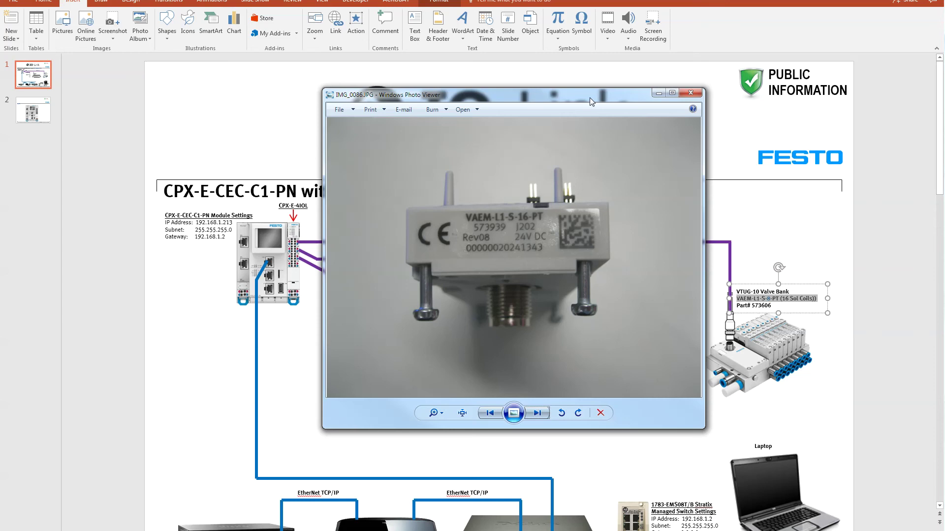
pyautogui.click(690, 92)
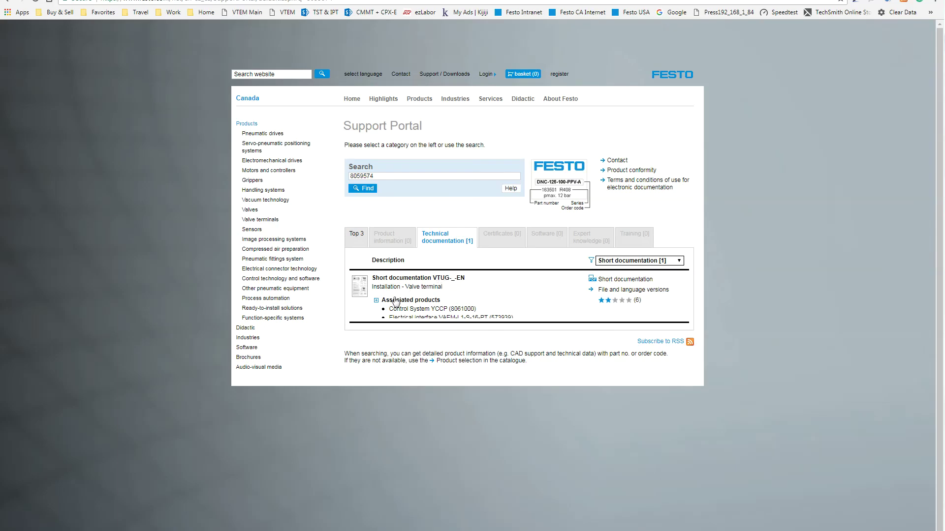
# Step: Select the search-box part number, open File and language versions, and scroll the editions table
pyautogui.moveTo(387, 177); pyautogui.dragTo(312, 173)
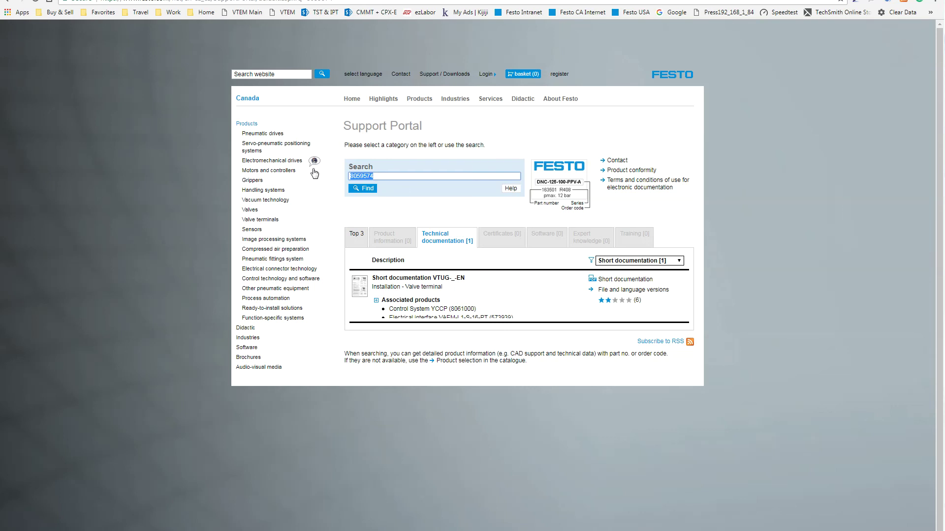
pyautogui.click(624, 289)
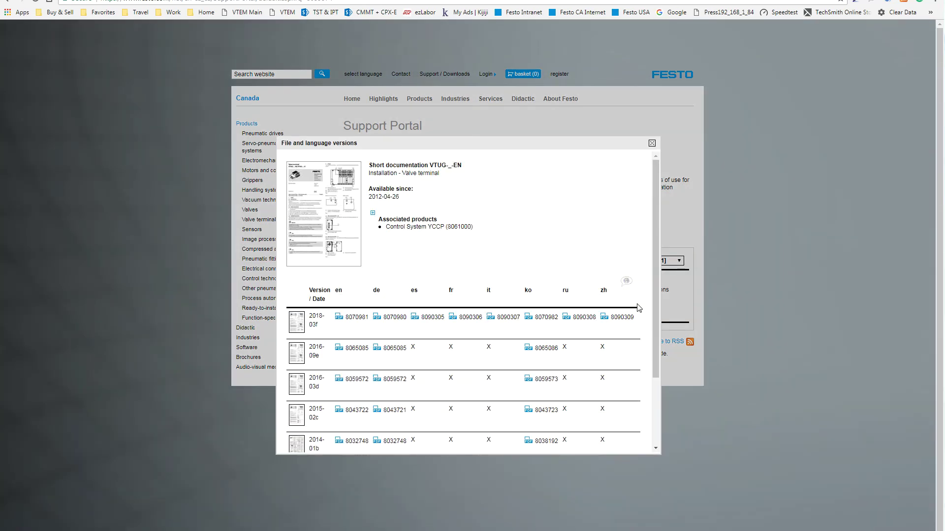
pyautogui.moveTo(654, 311); pyautogui.dragTo(646, 396)
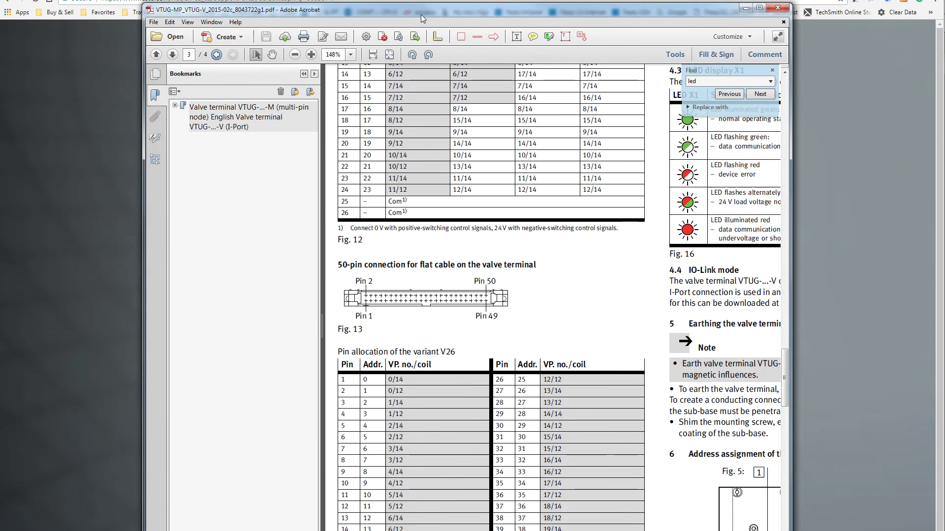
# Step: Maximize the VTUG manual and highlight the LED X1 rows for steady and flashing green
pyautogui.doubleClick(420, 14)
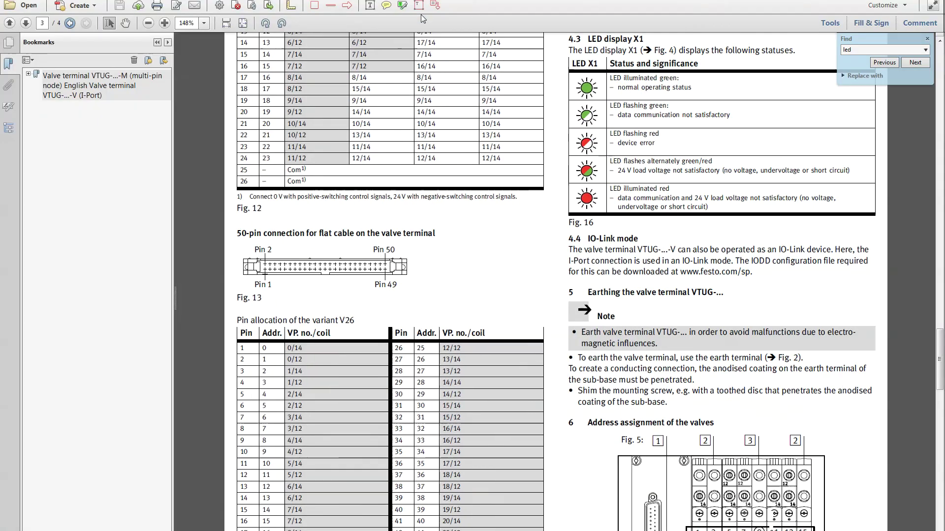
pyautogui.click(927, 39)
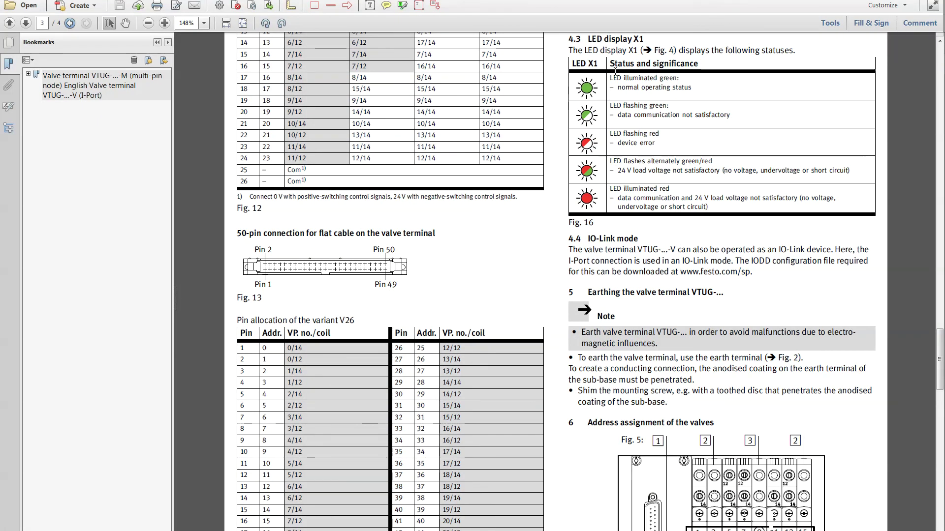
pyautogui.moveTo(609, 78); pyautogui.dragTo(578, 84)
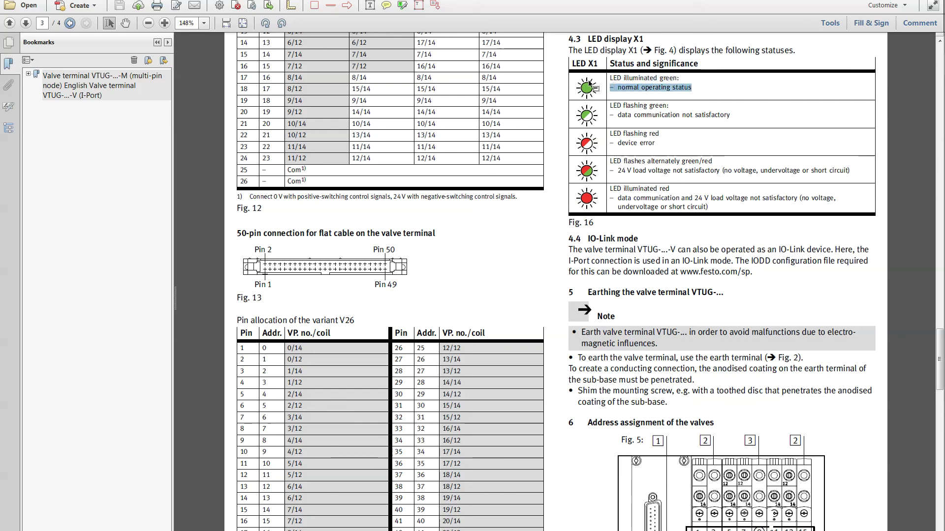
pyautogui.moveTo(730, 116); pyautogui.dragTo(620, 121)
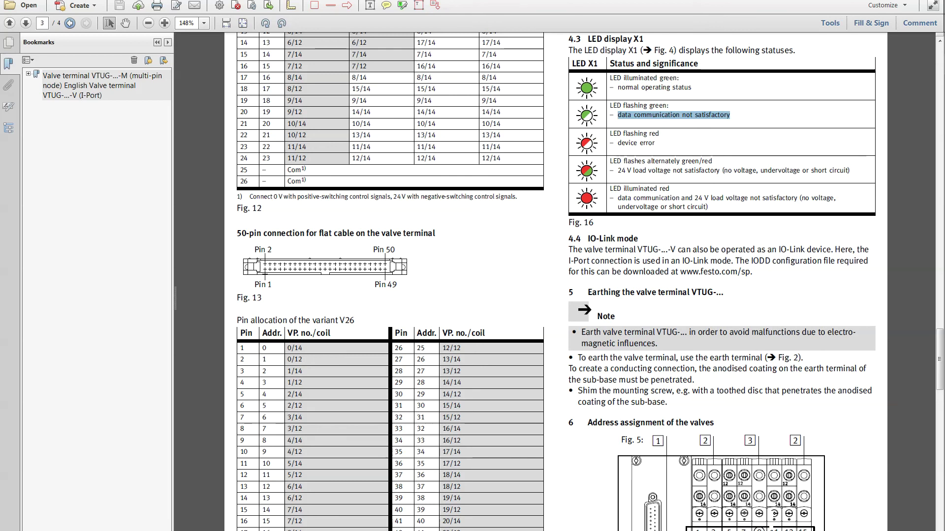
# Step: Show two other VTUG manual versions full screen, then close the versions list
pyautogui.hotkey('alt', 'Tab')
pyautogui.moveTo(648, 8); pyautogui.dragTo(340, 40)
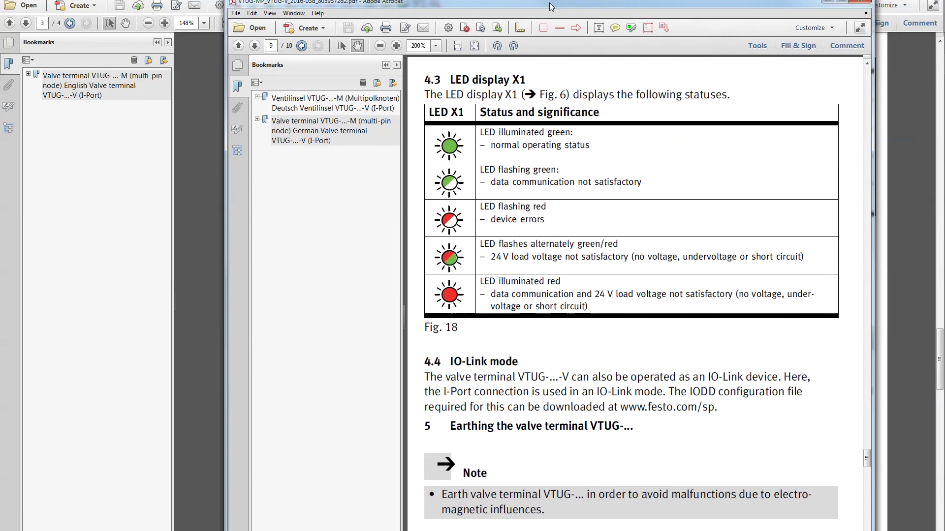
pyautogui.doubleClick(341, 41)
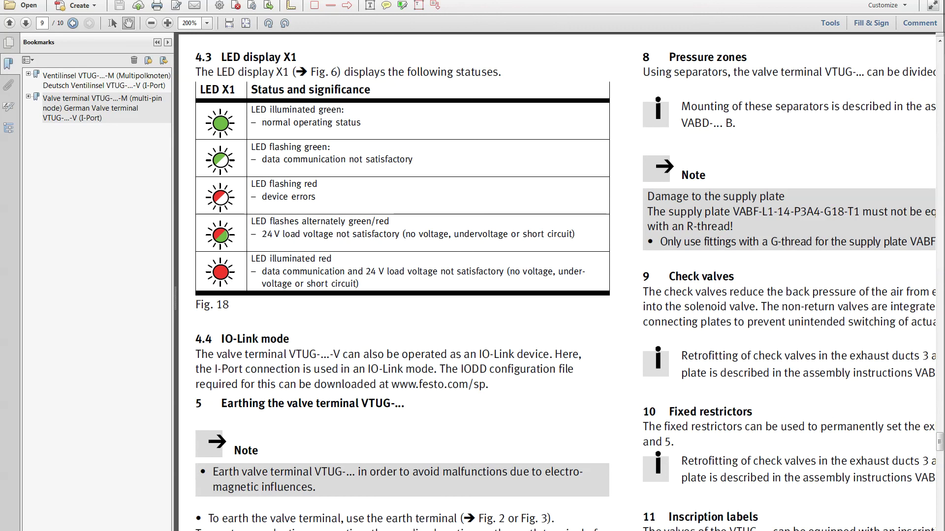
pyautogui.moveTo(944, 10); pyautogui.dragTo(604, 13)
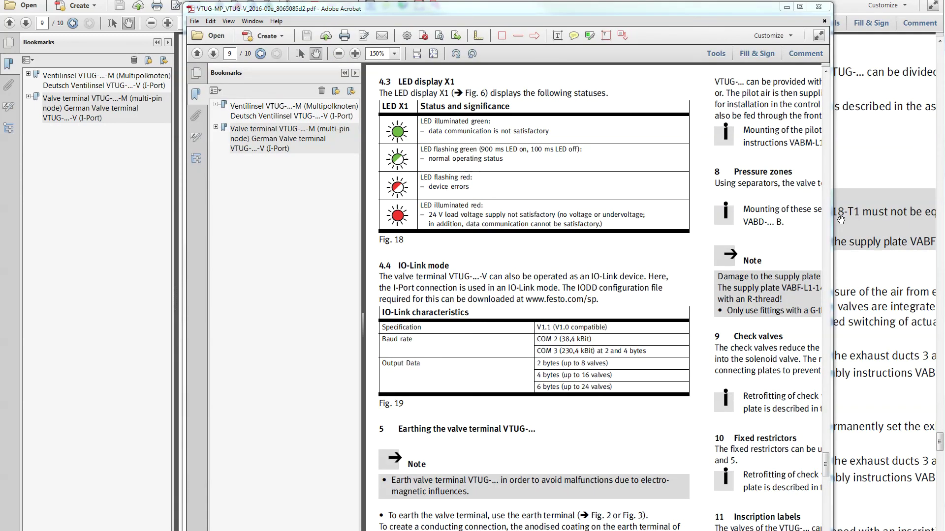
pyautogui.click(800, 7)
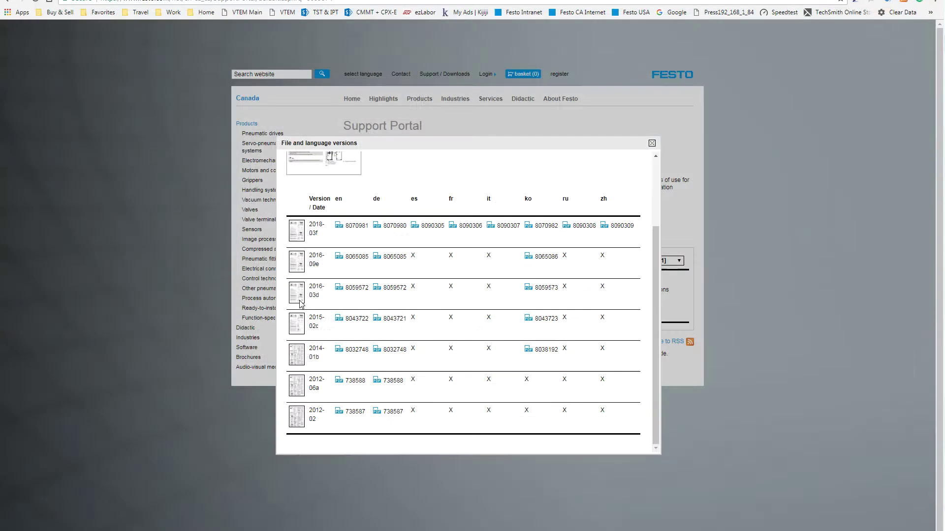
pyautogui.click(651, 143)
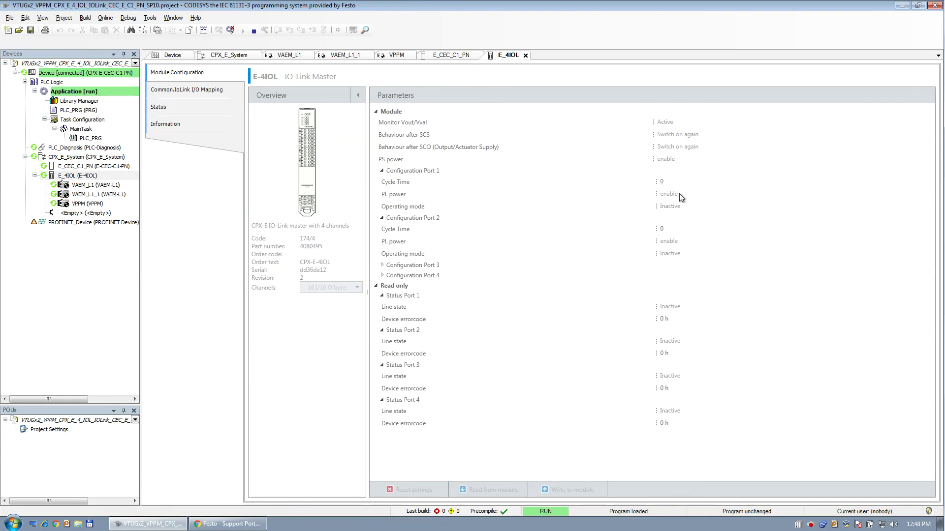
# Step: Go offline and set Ports 1 and 2 operating mode to IO-Link
pyautogui.click(230, 31)
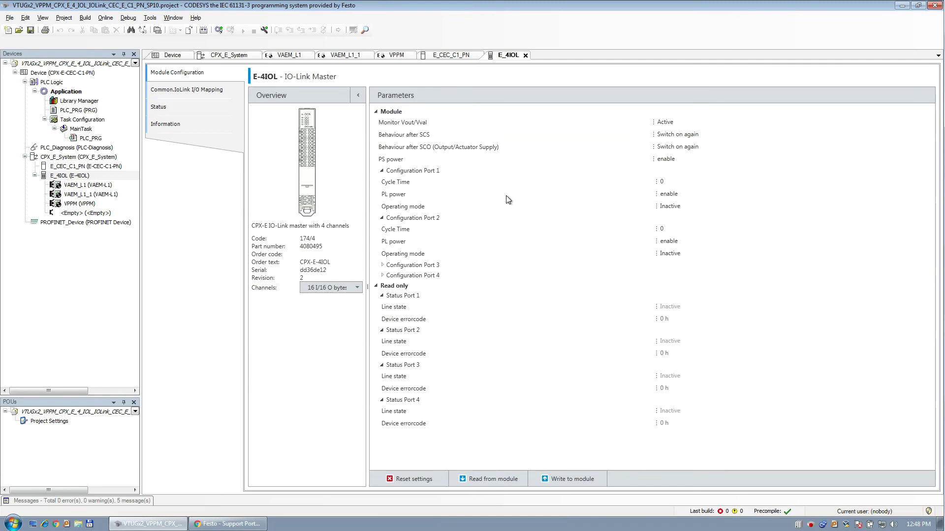
pyautogui.click(673, 196)
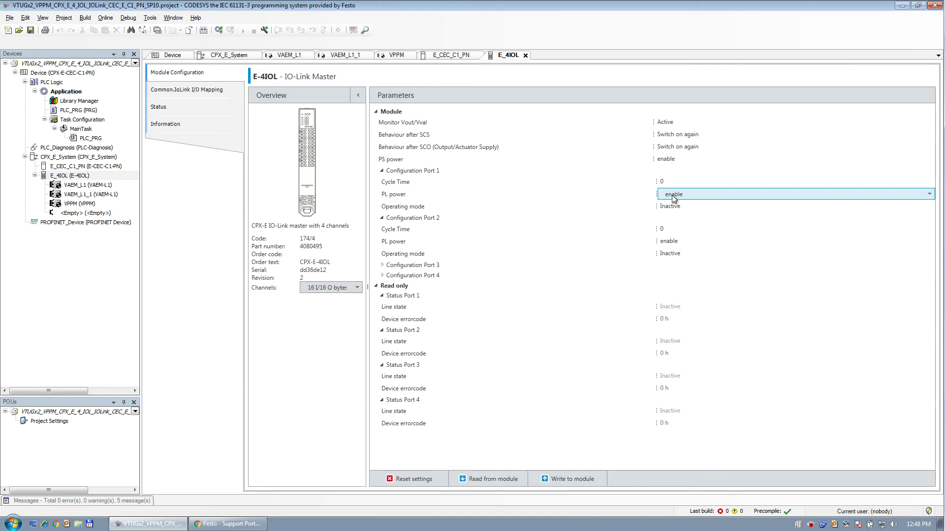
pyautogui.click(670, 207)
pyautogui.click(672, 207)
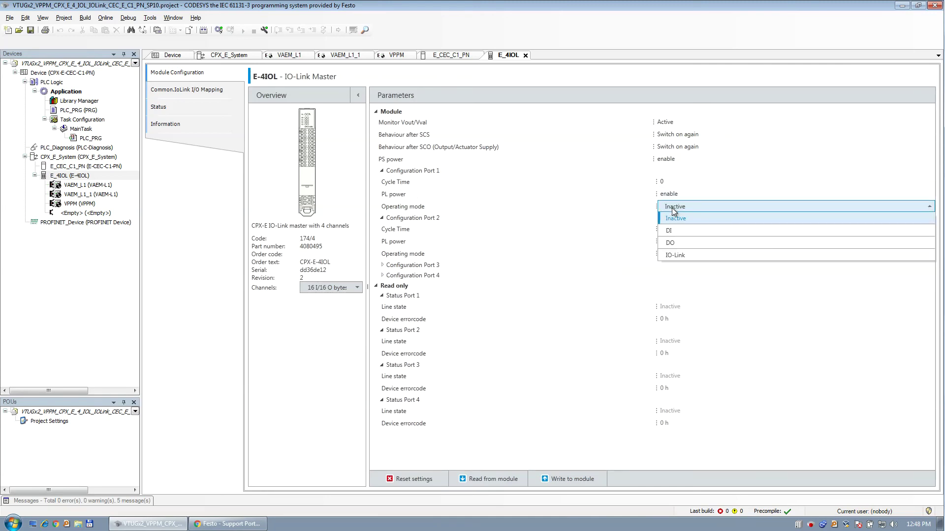
pyautogui.click(676, 257)
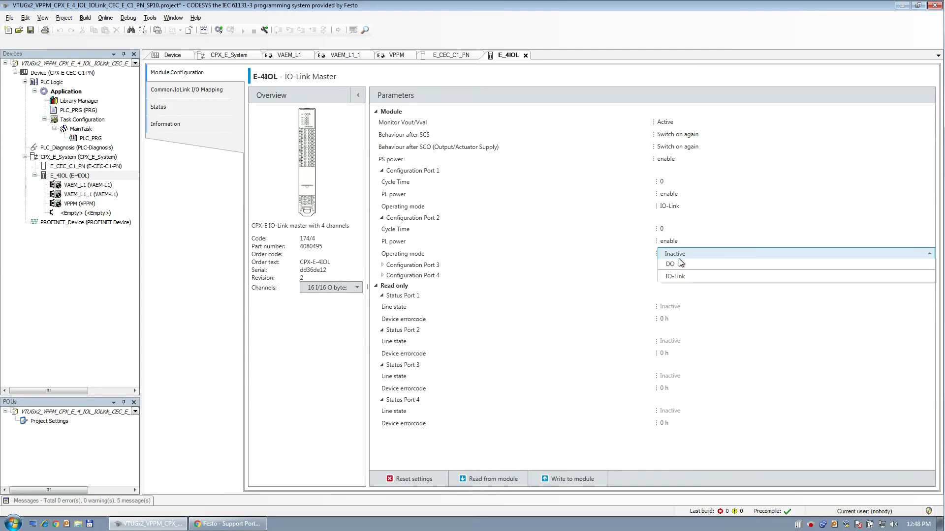
pyautogui.click(680, 262)
pyautogui.click(686, 302)
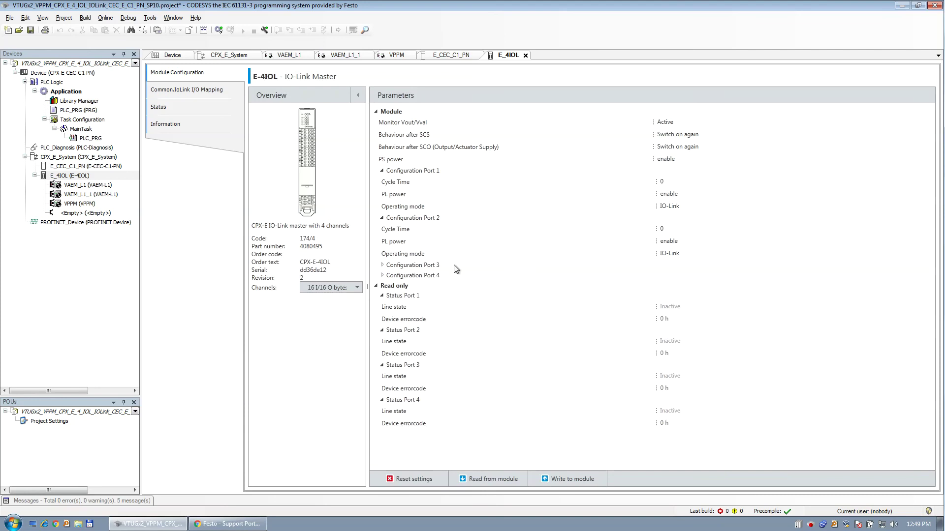
# Step: Give Port 3 PL power enabled and IO-Link operating mode, then save with Ctrl+S
pyautogui.click(383, 266)
pyautogui.click(696, 300)
pyautogui.click(668, 290)
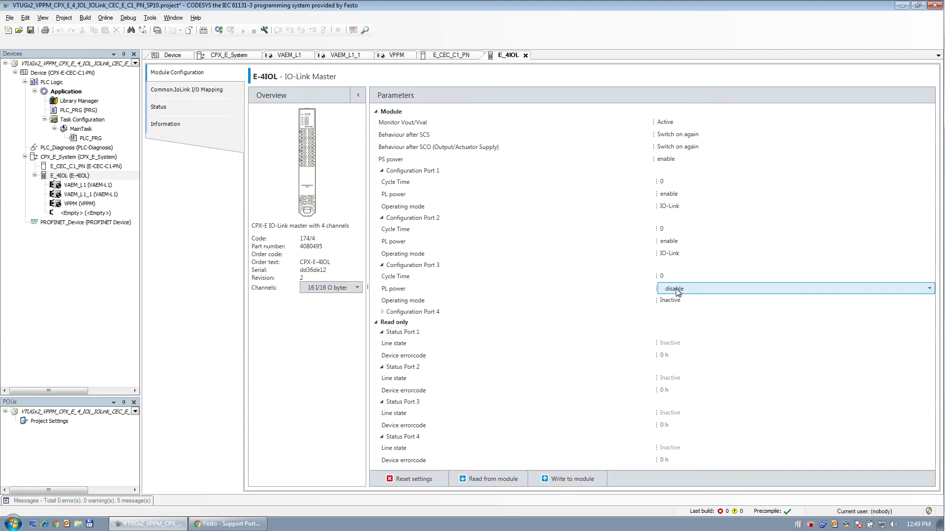
pyautogui.click(677, 290)
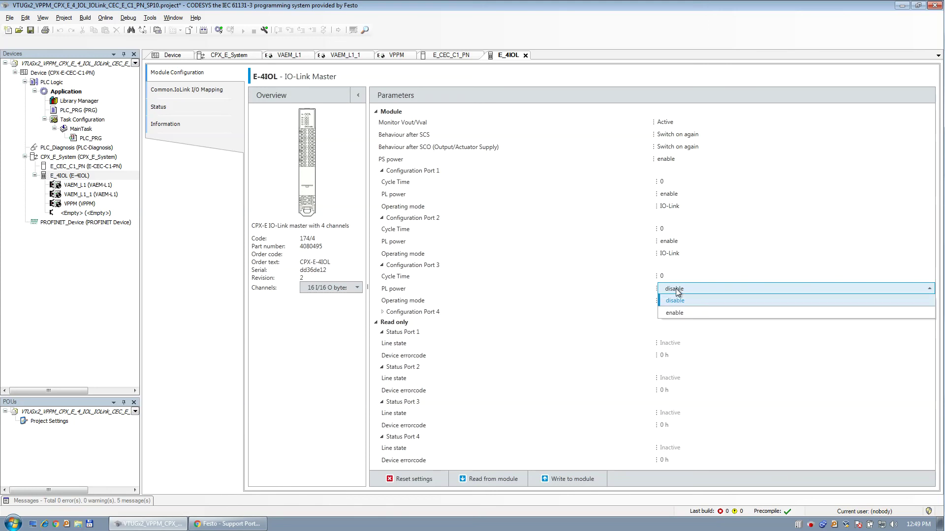
pyautogui.click(674, 312)
pyautogui.click(675, 301)
pyautogui.click(677, 301)
pyautogui.click(685, 350)
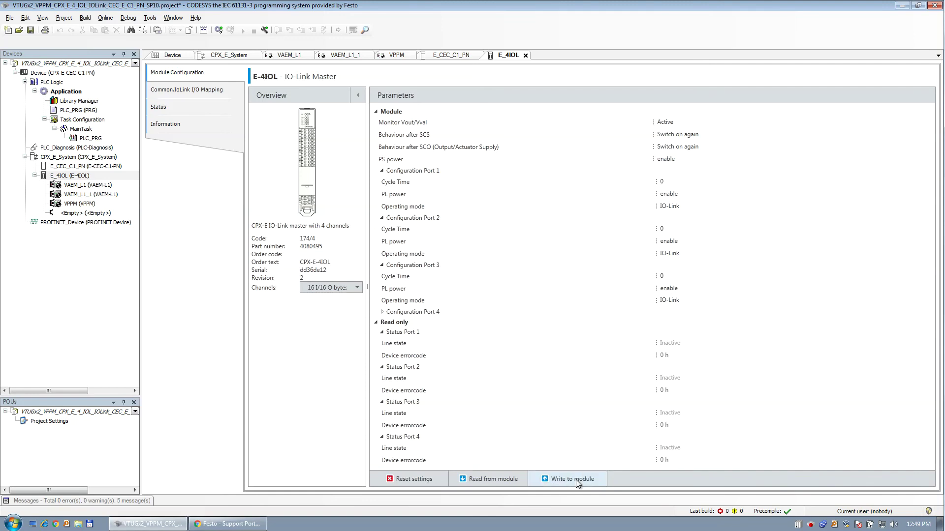
pyautogui.hotkey('ctrl', 's')
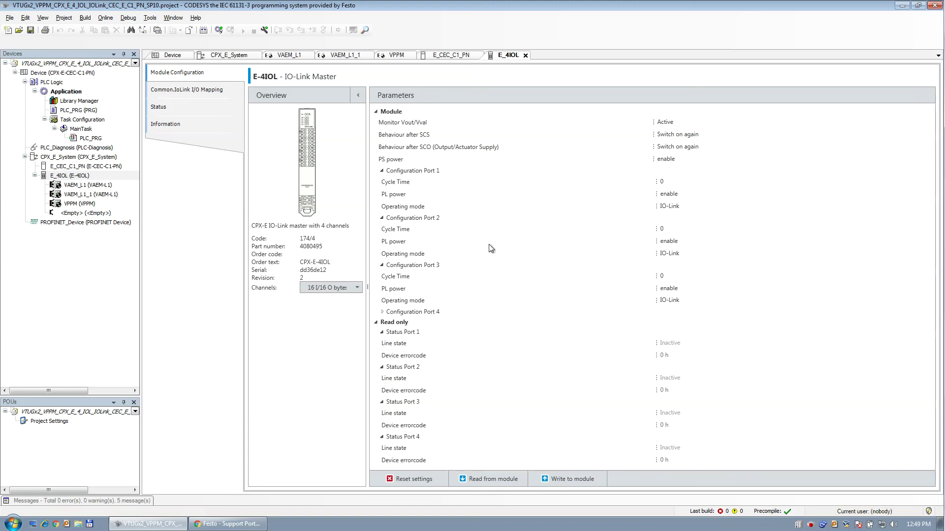
# Step: Set Ports 1, 2 and 3 operating mode to Inactive, then log in to the controller
pyautogui.click(673, 208)
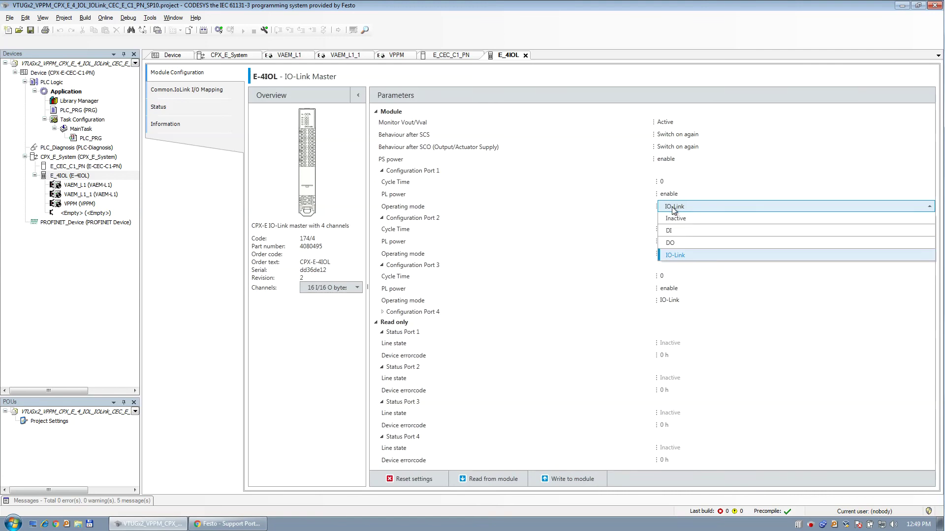
pyautogui.click(694, 219)
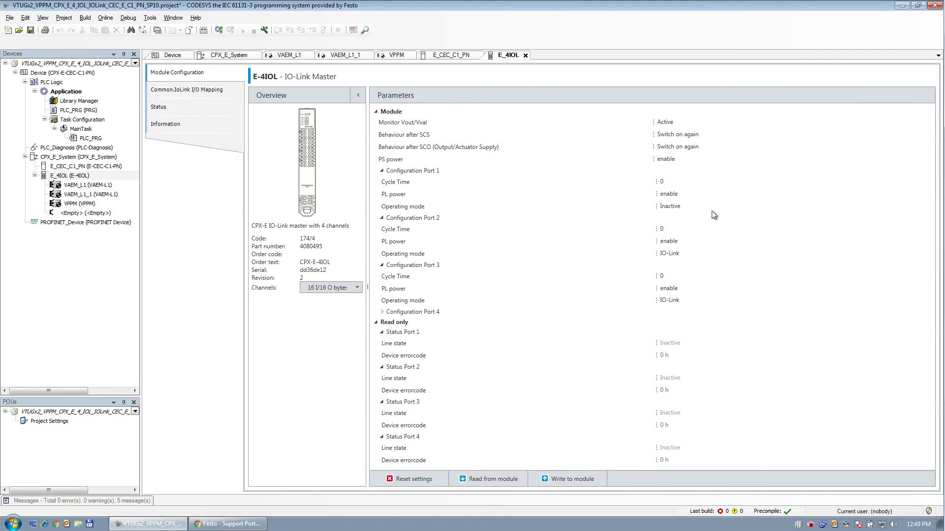
pyautogui.click(689, 254)
pyautogui.click(687, 267)
pyautogui.click(679, 300)
pyautogui.click(675, 313)
pyautogui.click(219, 30)
# Step: Confirm login and read VAEM_L1's IO-Link parameters in the Specialist user role
pyautogui.click(445, 290)
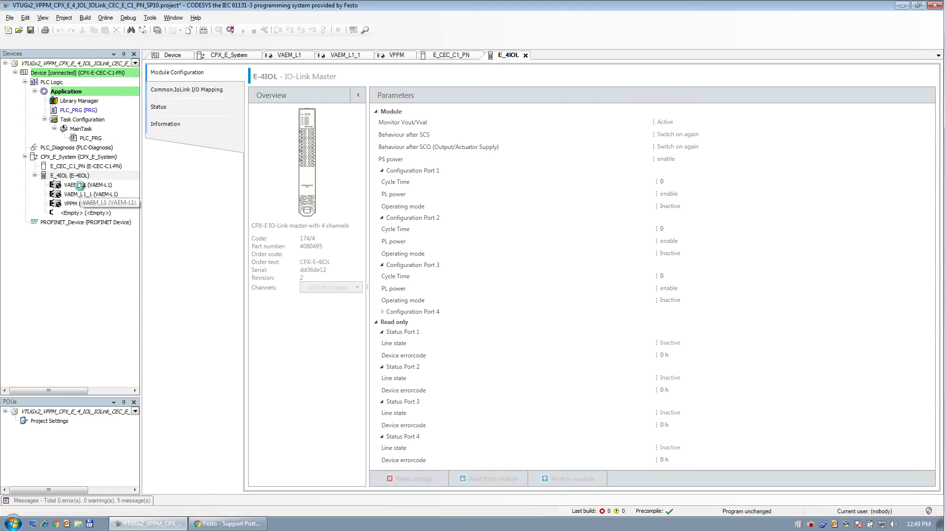
pyautogui.doubleClick(84, 187)
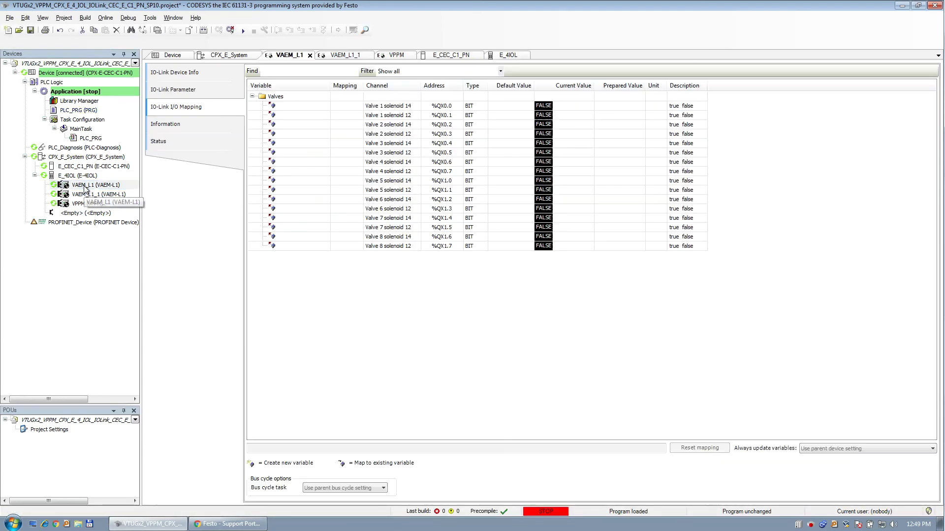
pyautogui.click(183, 91)
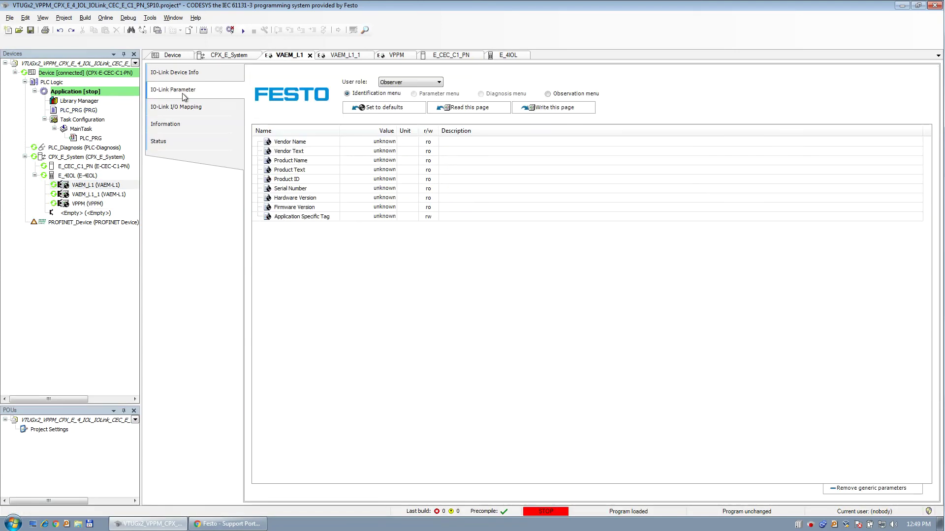
pyautogui.click(436, 82)
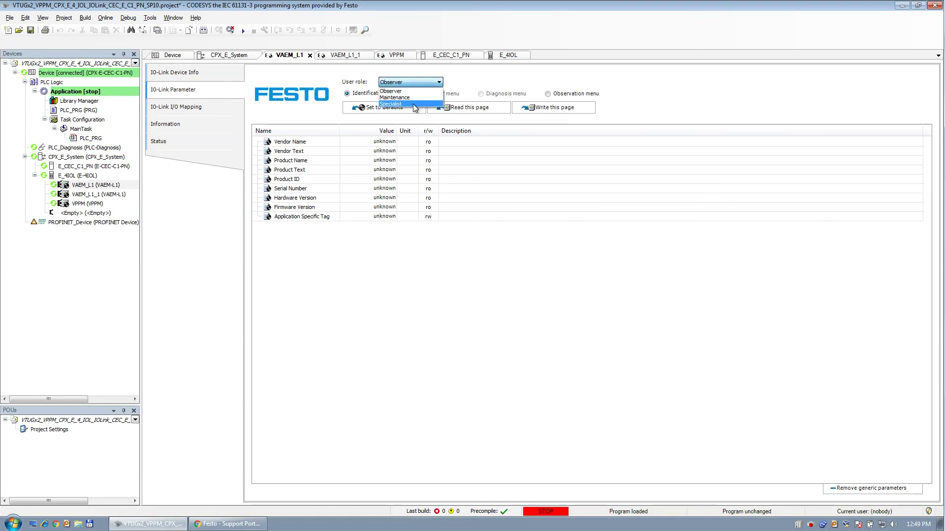
pyautogui.click(438, 95)
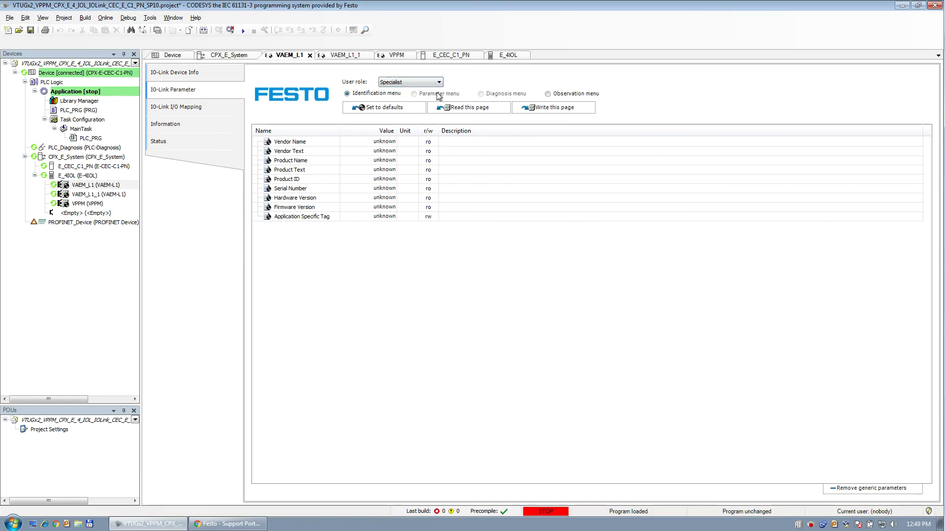
pyautogui.click(479, 107)
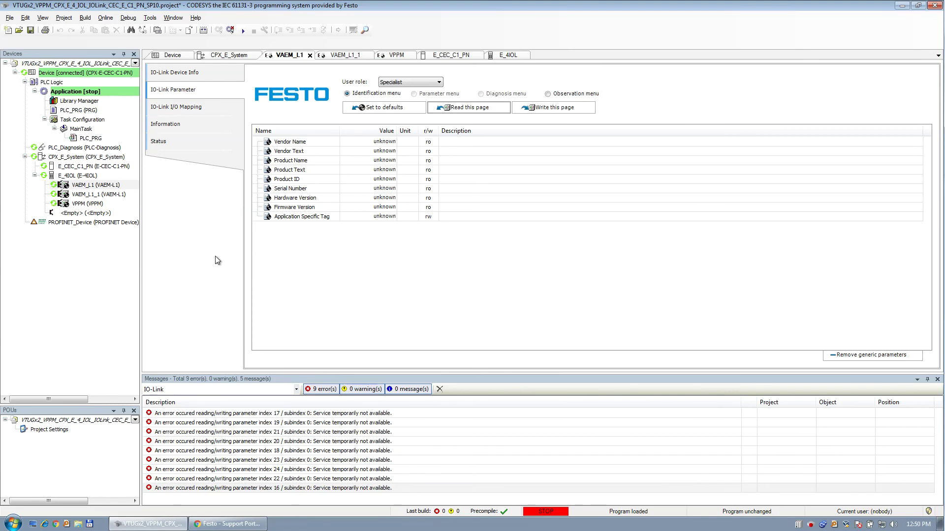
# Step: Read the VPPM's Specialist parameter menu from the device, then log out
pyautogui.click(94, 206)
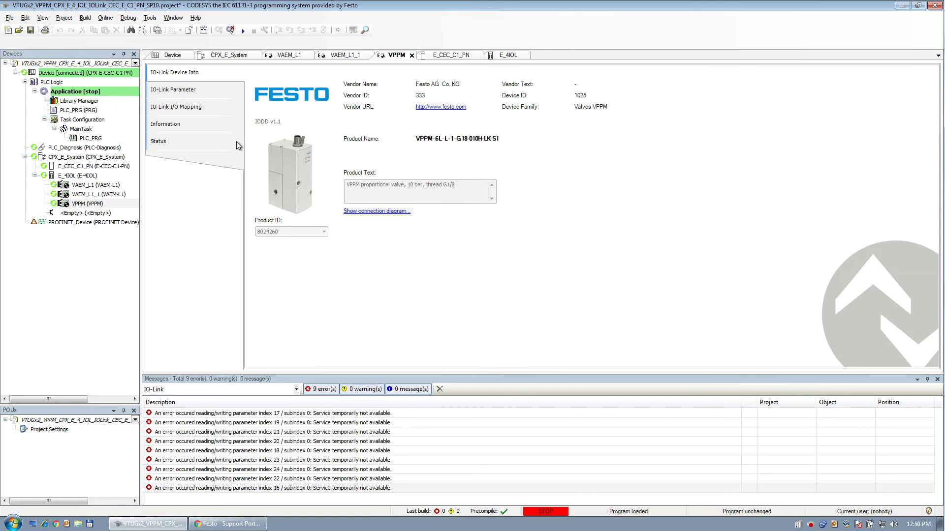
pyautogui.click(182, 108)
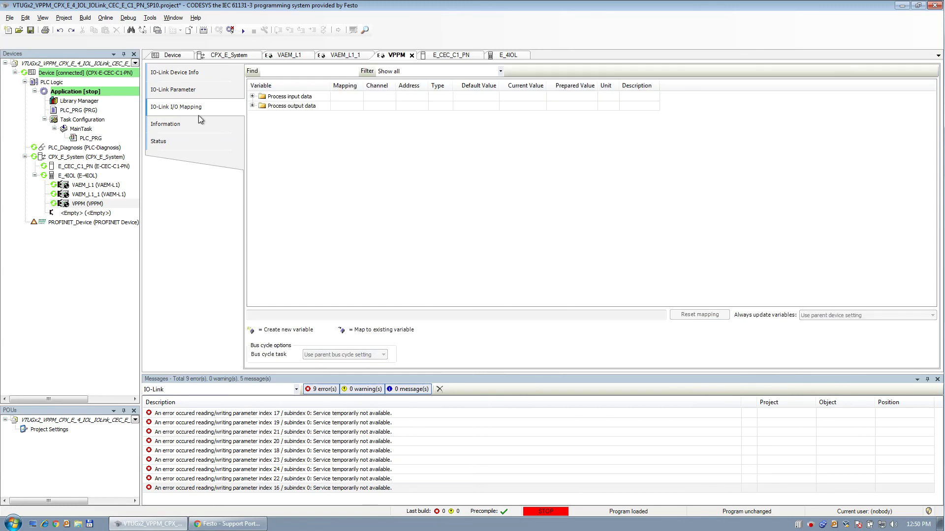
pyautogui.click(180, 93)
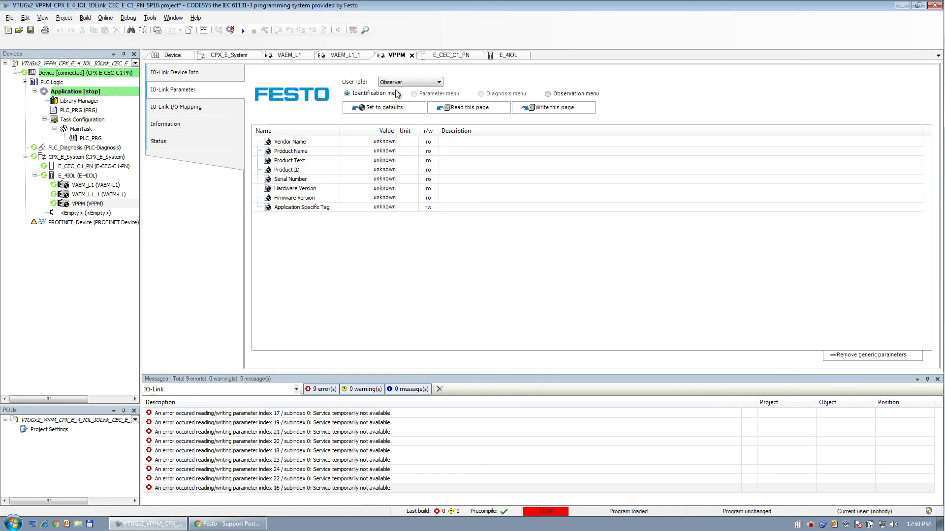
pyautogui.click(432, 82)
pyautogui.click(426, 103)
pyautogui.click(438, 95)
pyautogui.click(469, 108)
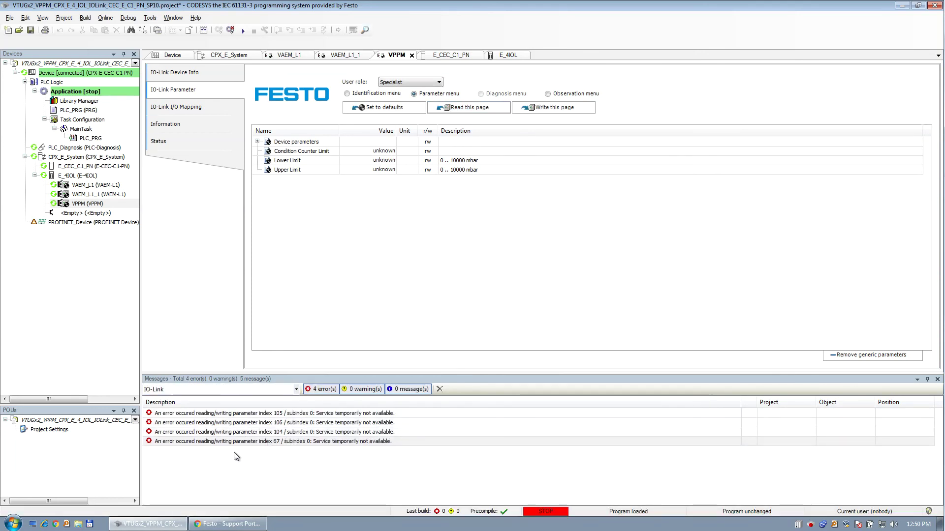
pyautogui.click(230, 29)
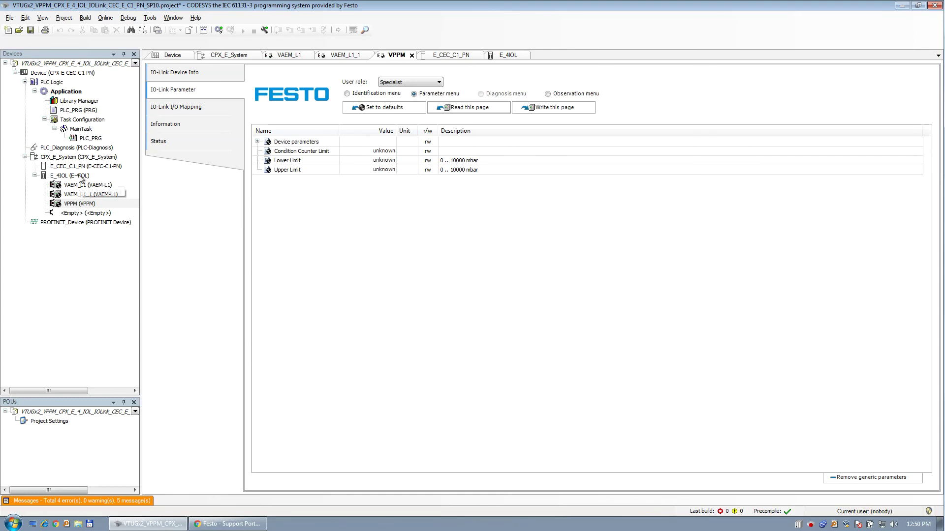
# Step: Open the E_4IOL module configuration and set Port 1 operating mode to IO-Link
pyautogui.click(80, 176)
pyautogui.click(75, 167)
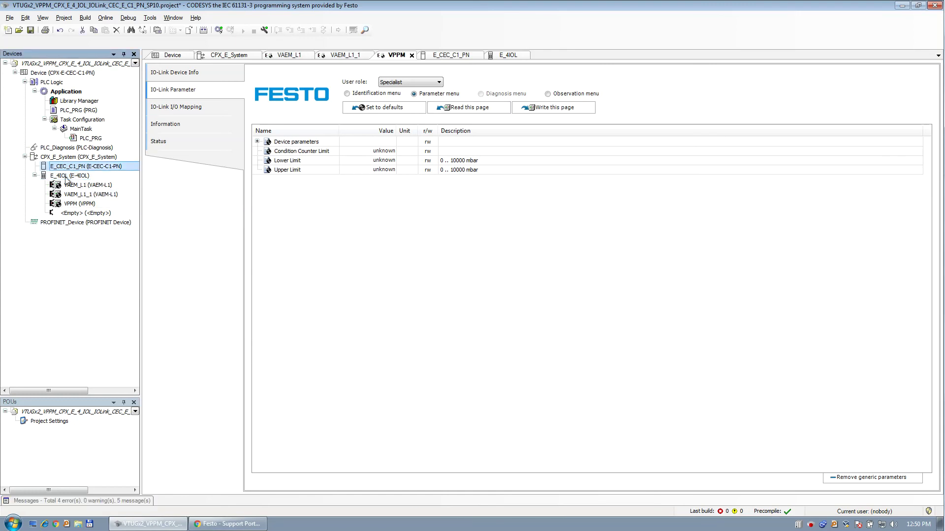
pyautogui.doubleClick(65, 178)
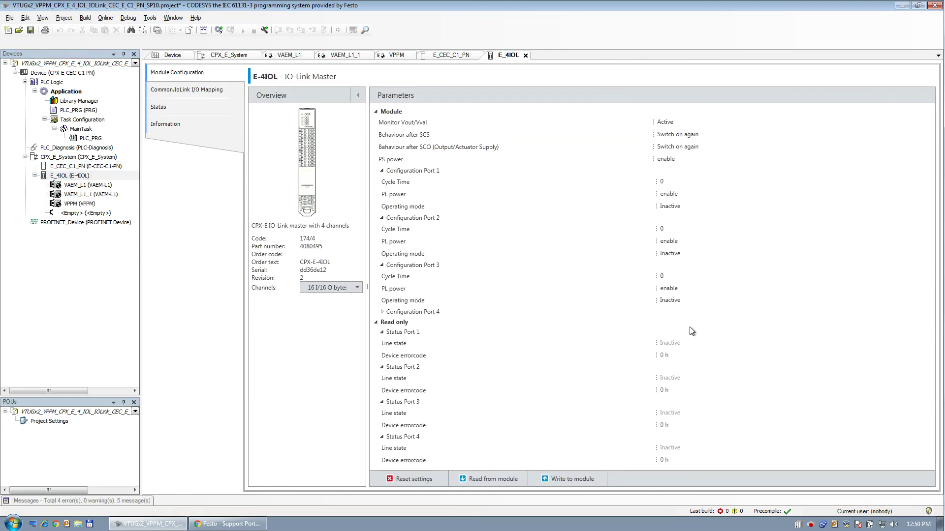
pyautogui.click(674, 206)
pyautogui.click(674, 206)
pyautogui.click(674, 253)
# Step: Set Ports 2 and 3 operating mode to IO-Link
pyautogui.click(674, 254)
pyautogui.click(673, 256)
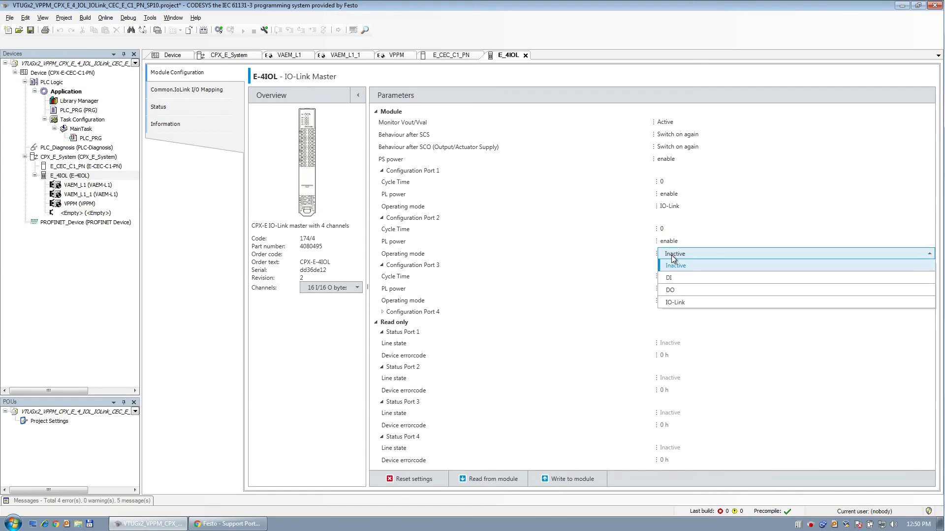
pyautogui.click(687, 305)
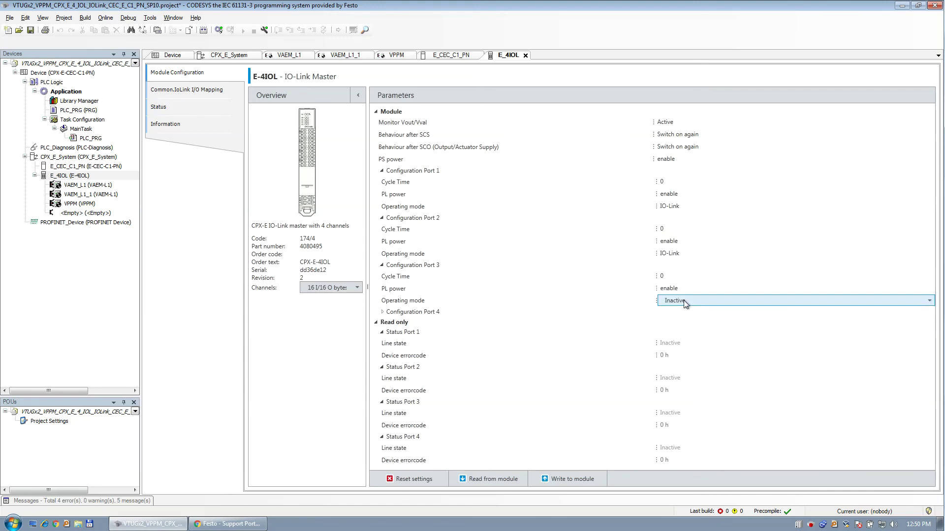
pyautogui.click(685, 302)
pyautogui.click(683, 349)
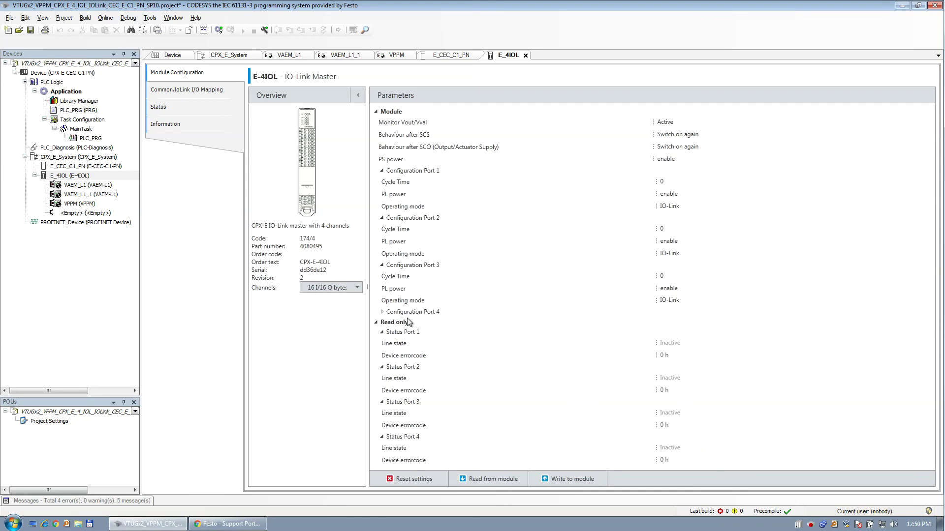
pyautogui.click(382, 312)
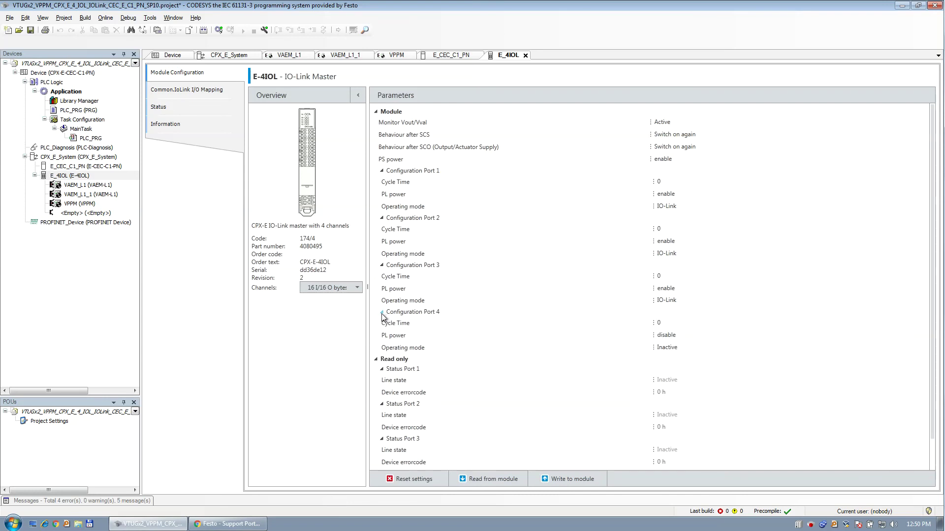
pyautogui.click(383, 313)
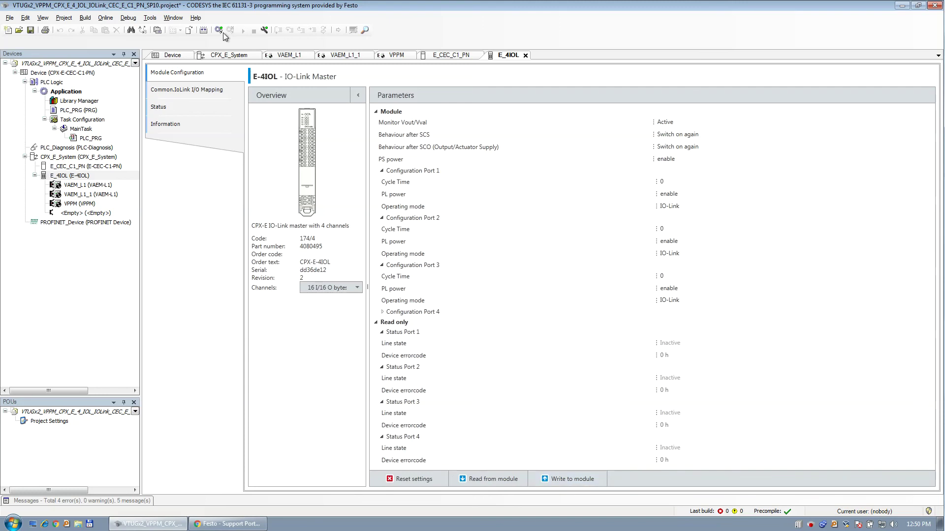
# Step: Log in and download, create the boot application, start it with F5, then open VAEM_L1
pyautogui.click(219, 30)
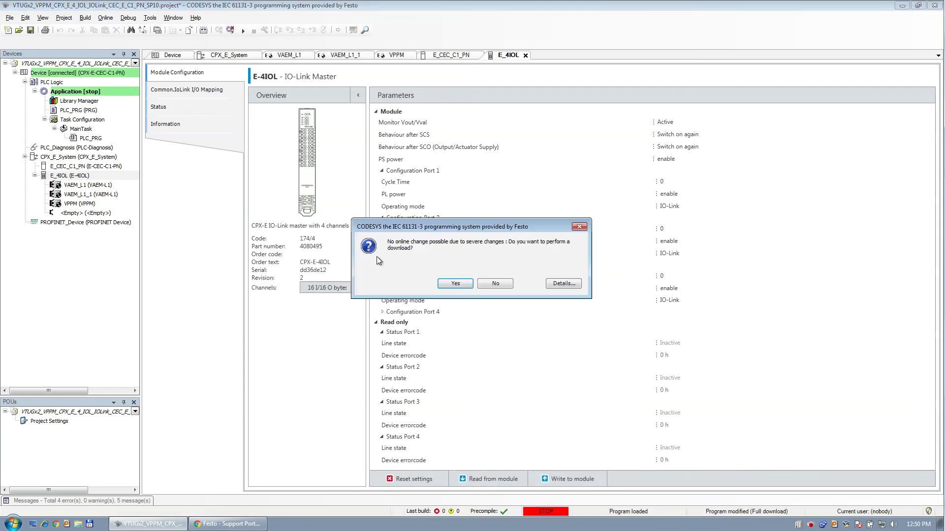
pyautogui.click(455, 284)
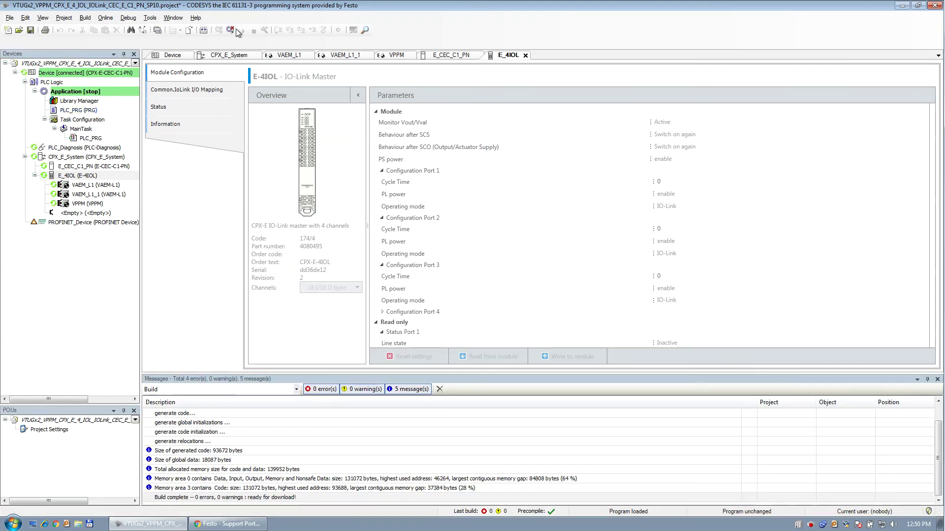
pyautogui.click(105, 17)
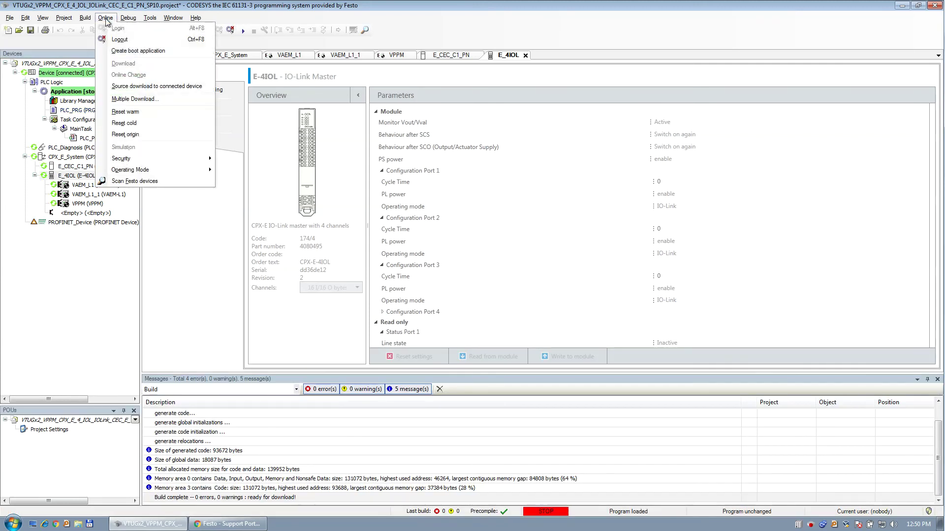
pyautogui.click(134, 49)
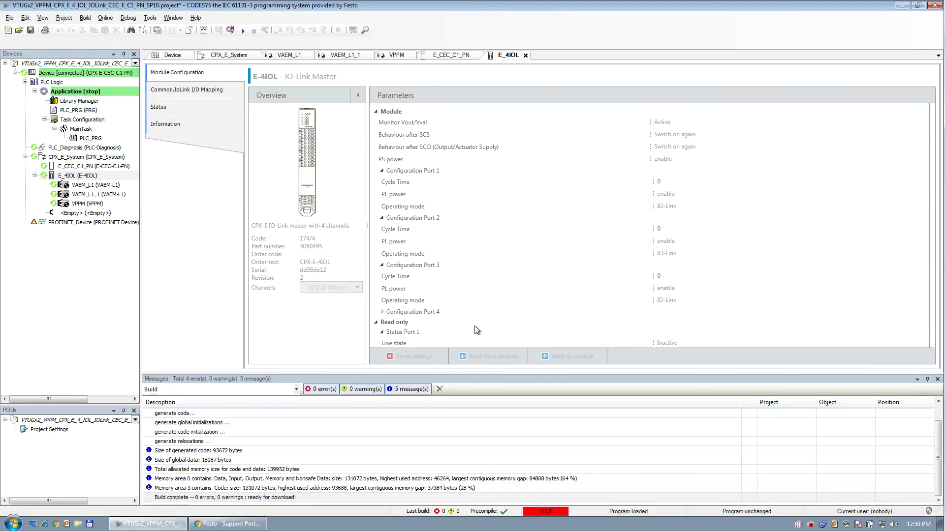
pyautogui.press('F5')
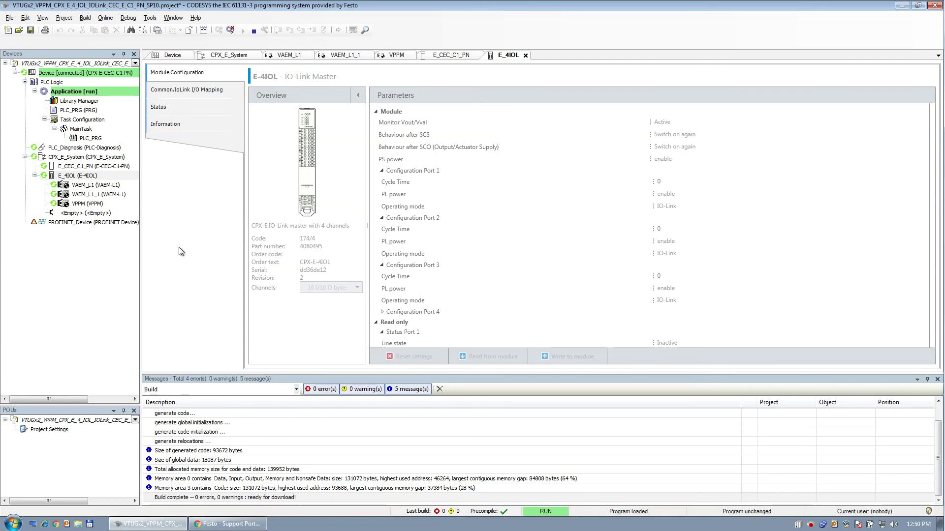
pyautogui.doubleClick(94, 185)
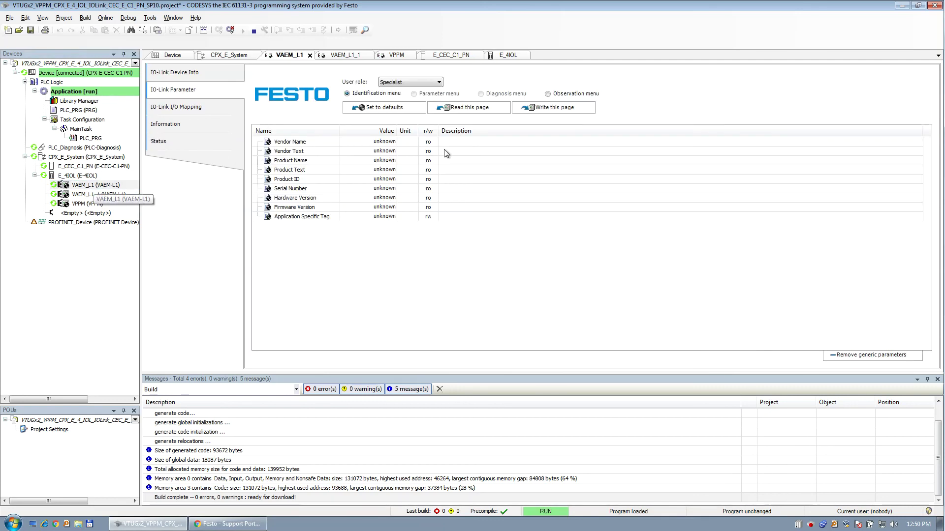
# Step: Read the VAEM_L1 identification data on its IO-Link Parameter page with the Specialist role
pyautogui.click(206, 107)
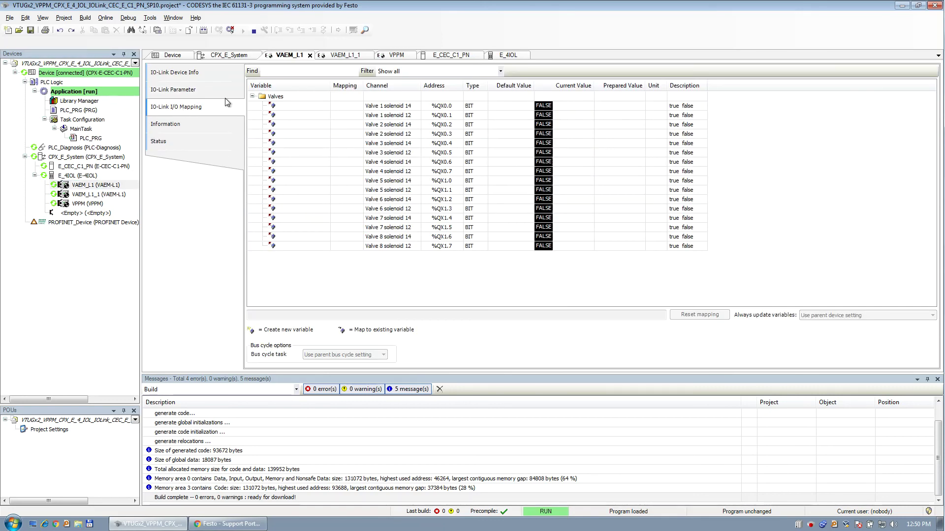
pyautogui.click(189, 93)
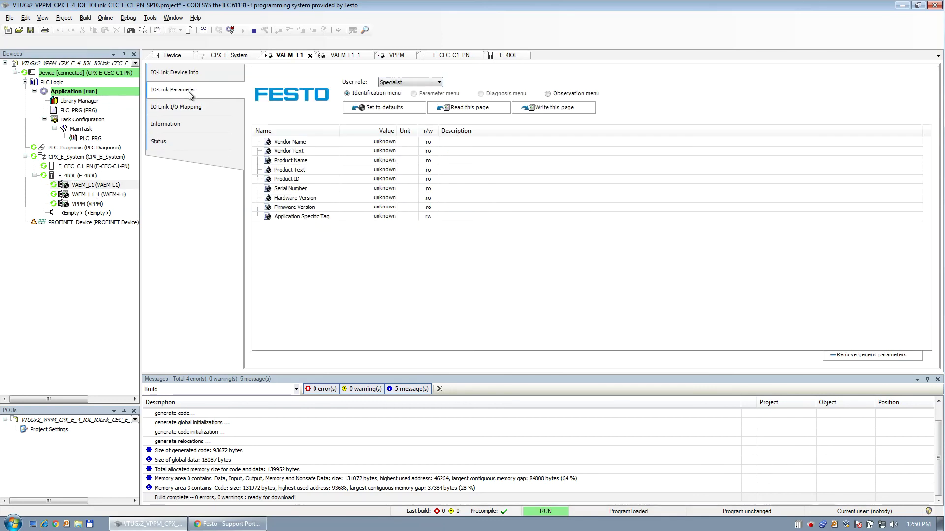
pyautogui.click(428, 85)
pyautogui.click(424, 89)
pyautogui.click(464, 109)
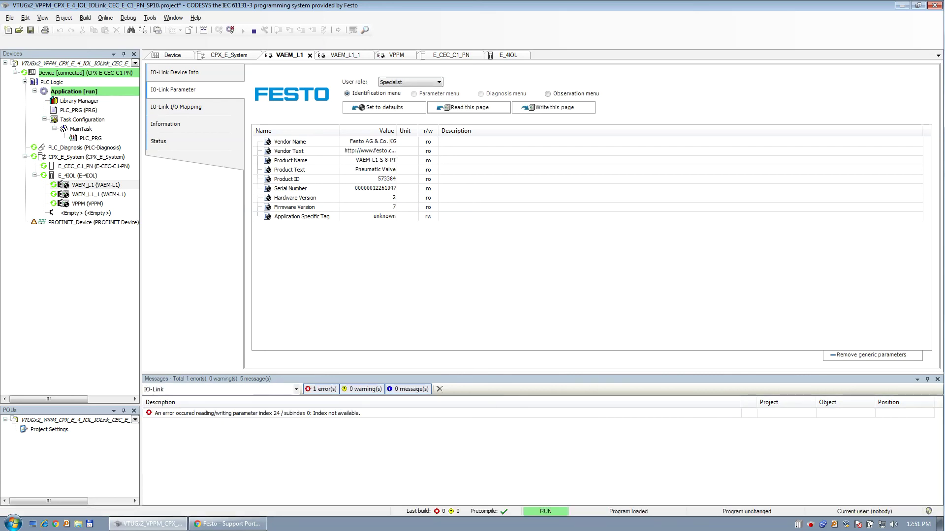
pyautogui.moveTo(397, 130); pyautogui.dragTo(430, 130)
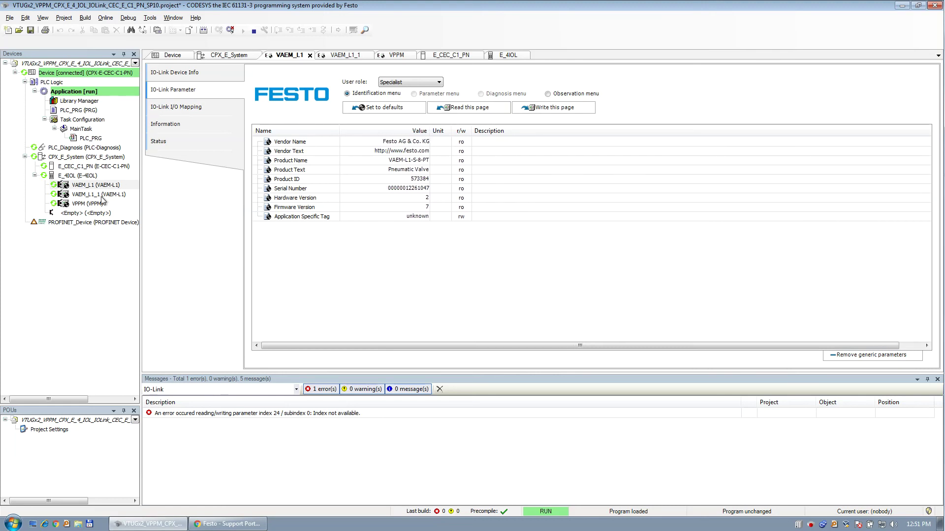
# Step: Read VAEM_L1_1's identification data as Specialist (VAEM-L1-S-16-PT, ID 573939)
pyautogui.doubleClick(98, 195)
pyautogui.click(186, 95)
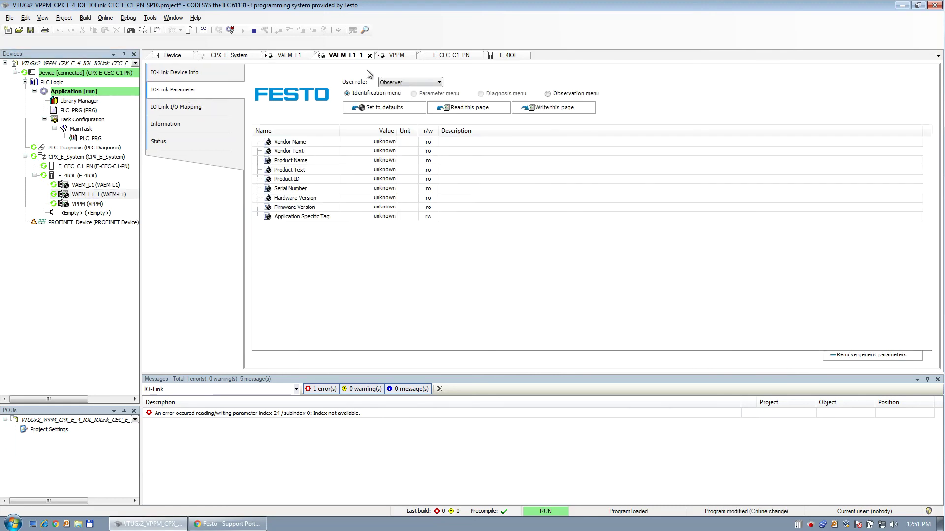
pyautogui.click(438, 82)
pyautogui.click(441, 100)
pyautogui.click(449, 107)
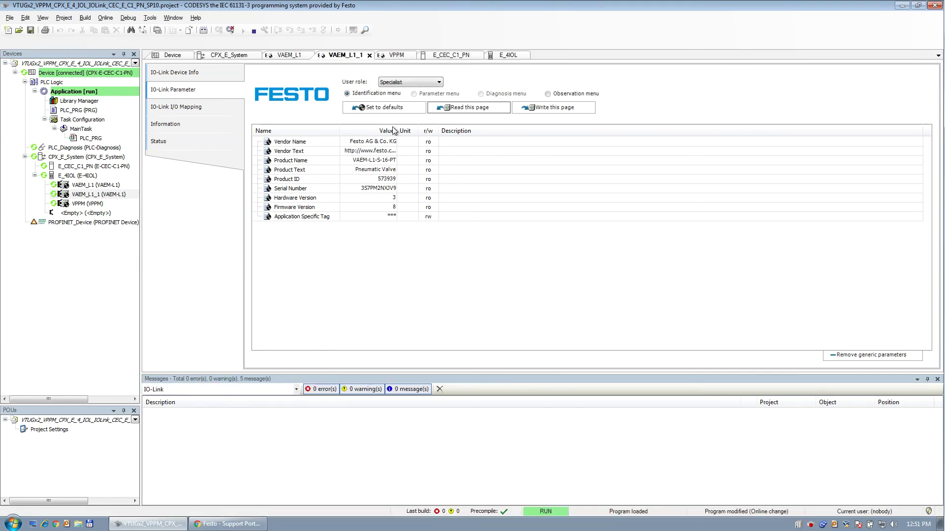
pyautogui.moveTo(397, 130); pyautogui.dragTo(438, 129)
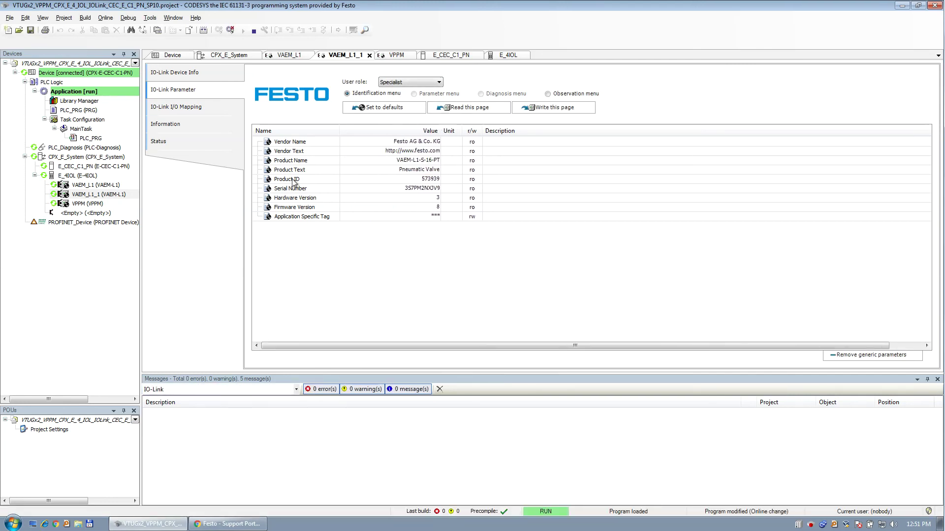
pyautogui.doubleClick(81, 203)
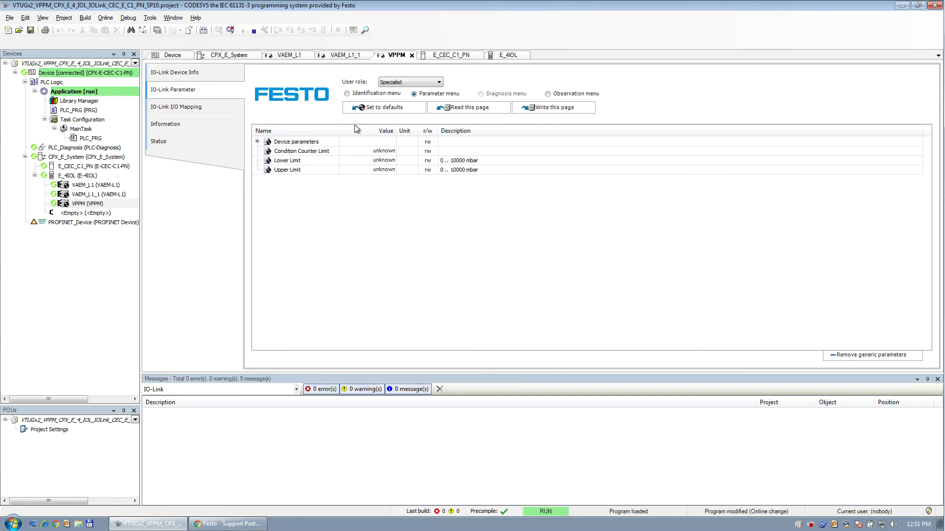
# Step: Read the VPPM identification data from its IO-Link Parameter page
pyautogui.click(256, 141)
pyautogui.click(347, 93)
pyautogui.click(458, 108)
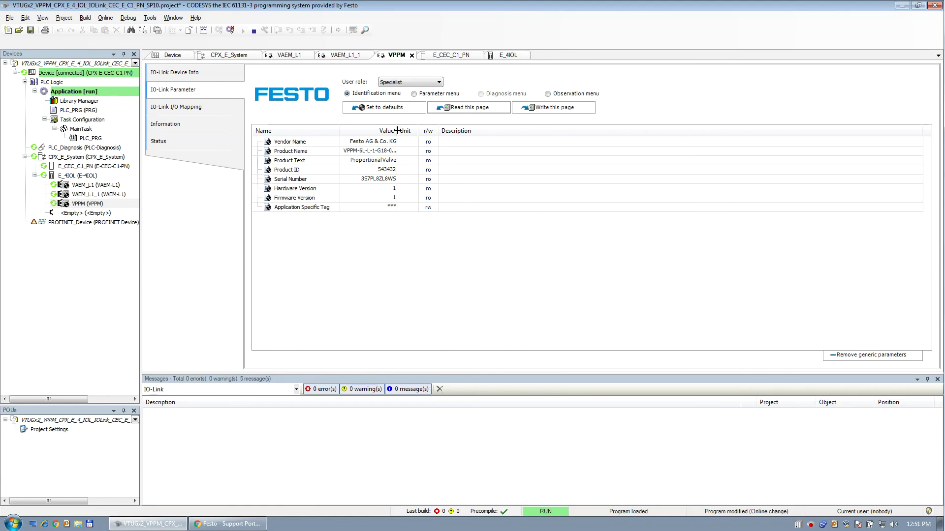
pyautogui.moveTo(397, 130); pyautogui.dragTo(436, 131)
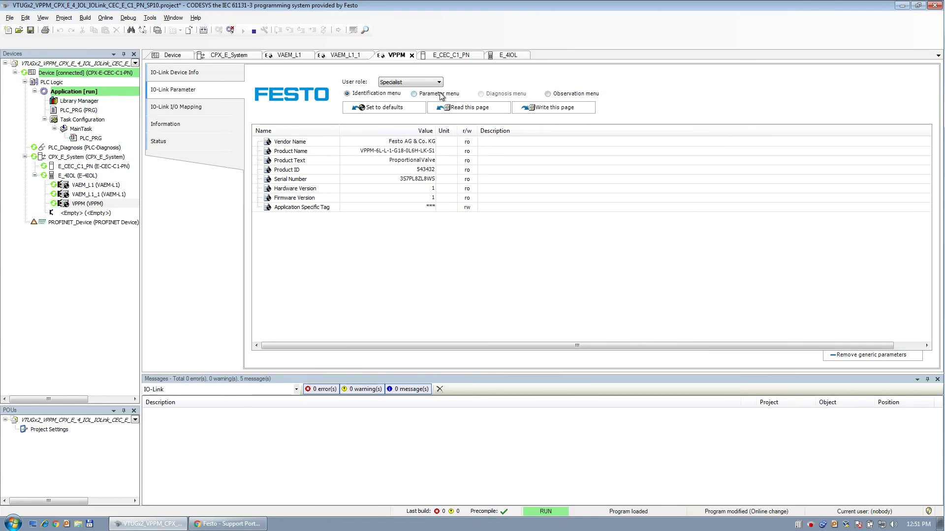
# Step: Read the VPPM device parameters (mbar, 0–10000 limits) and observation values, setpoint and actual at 0
pyautogui.click(446, 109)
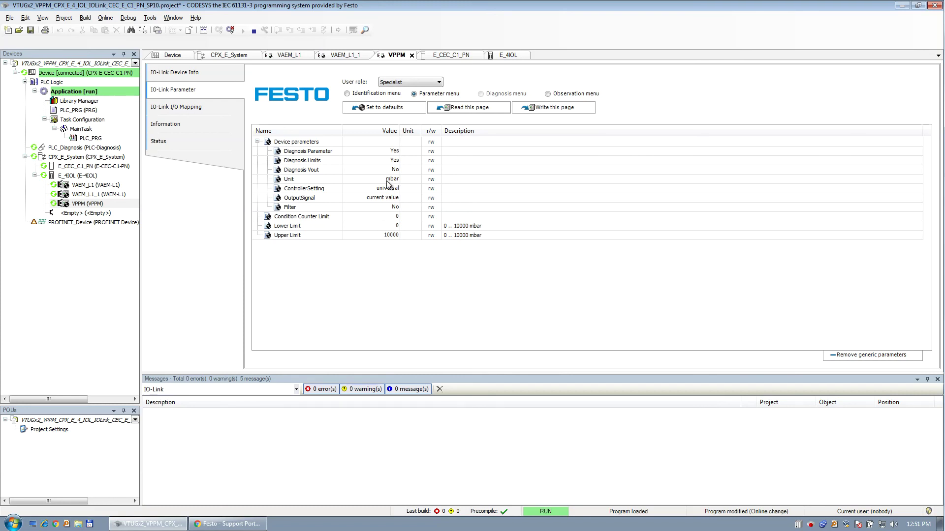
pyautogui.click(561, 94)
pyautogui.click(474, 107)
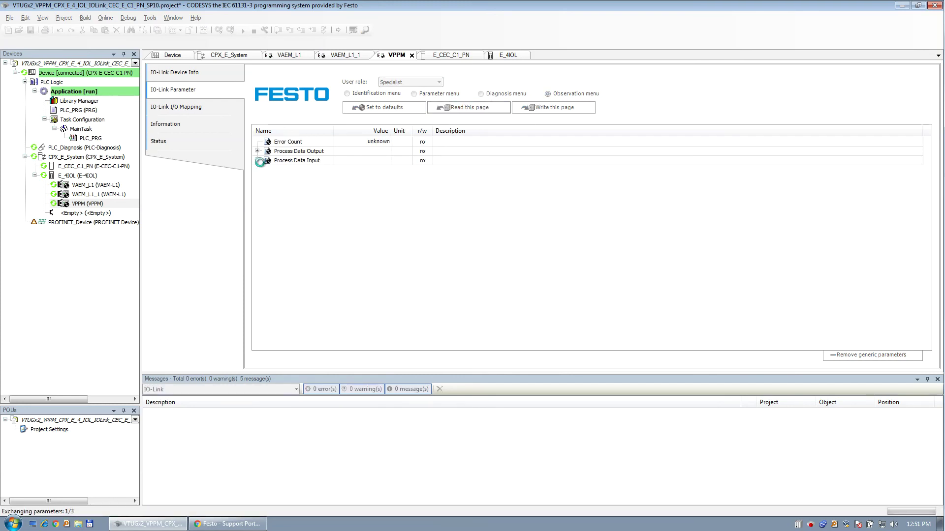
pyautogui.click(256, 160)
pyautogui.click(257, 151)
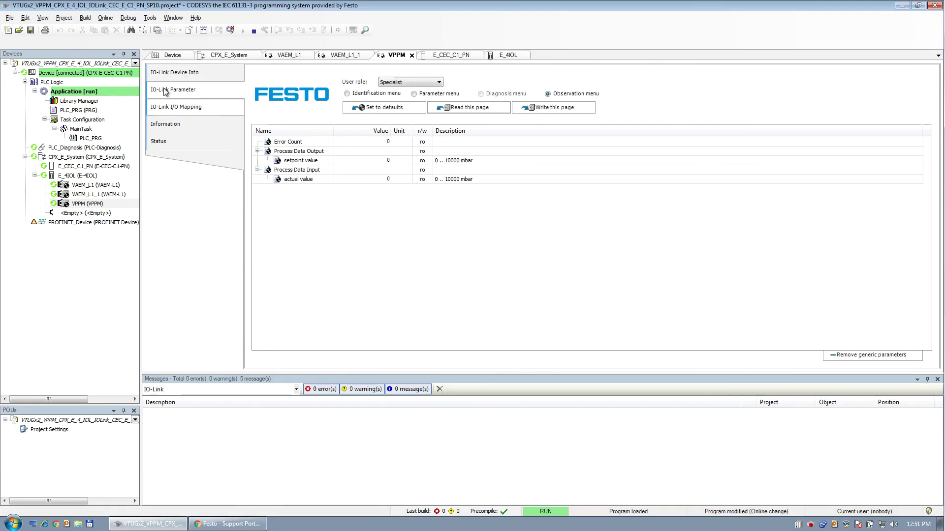
# Step: Write a VPPM setpoint of 2000 from its I/O Mapping, bringing the actual value to 1994
pyautogui.click(190, 108)
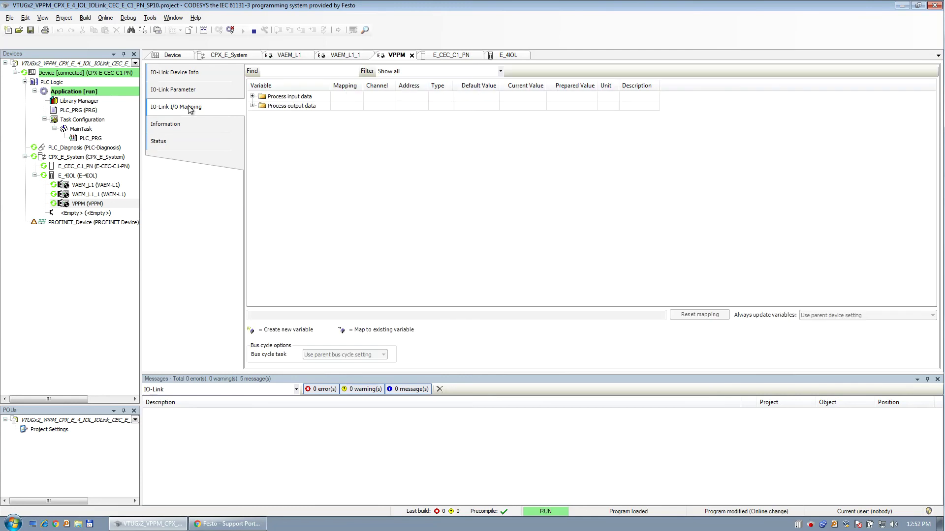
pyautogui.click(252, 96)
pyautogui.click(252, 115)
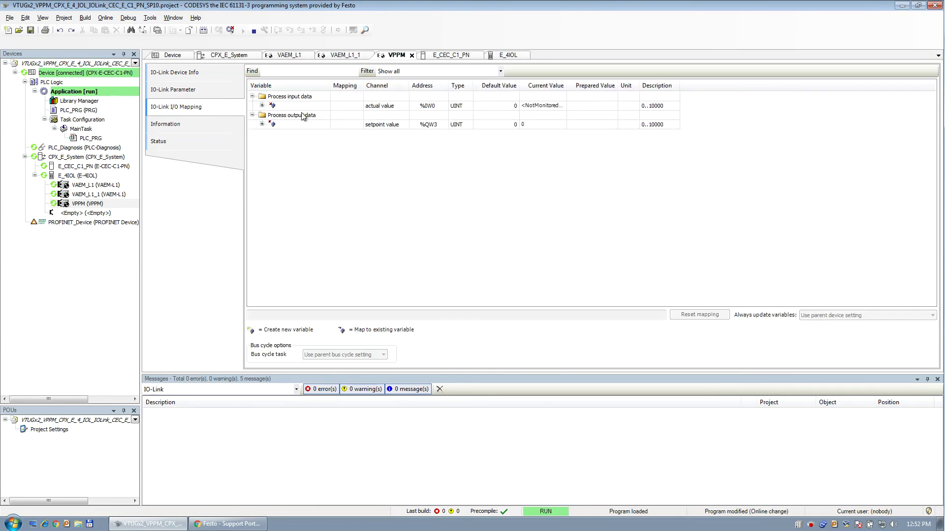
pyautogui.click(586, 126)
pyautogui.write('2000')
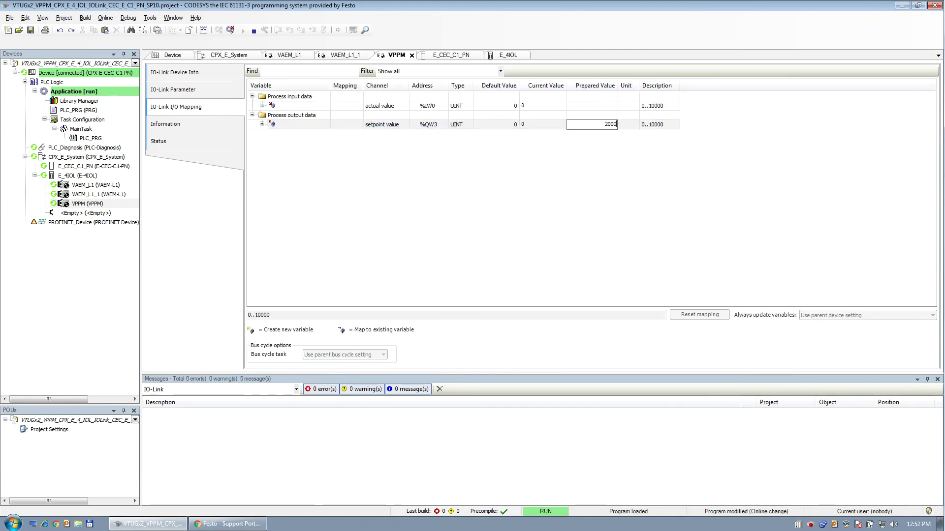
pyautogui.press('Return')
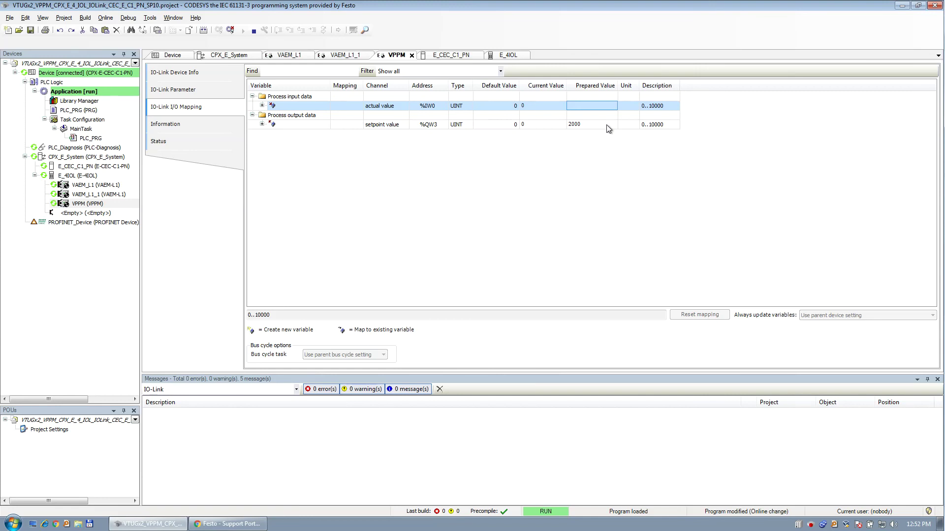
pyautogui.hotkey('ctrl', 'F7')
# Step: Force VAEM_L1 Valve 1 solenoid 14, Valve 2 solenoid 14 and Valve 3 solenoid 12 TRUE
pyautogui.click(91, 188)
pyautogui.doubleClick(91, 188)
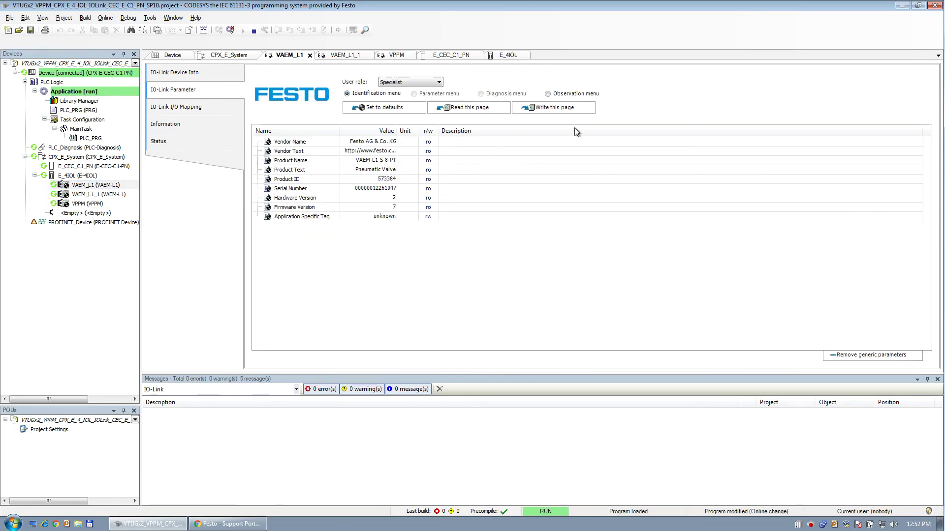
pyautogui.click(182, 112)
pyautogui.click(610, 105)
pyautogui.click(617, 124)
pyautogui.click(615, 153)
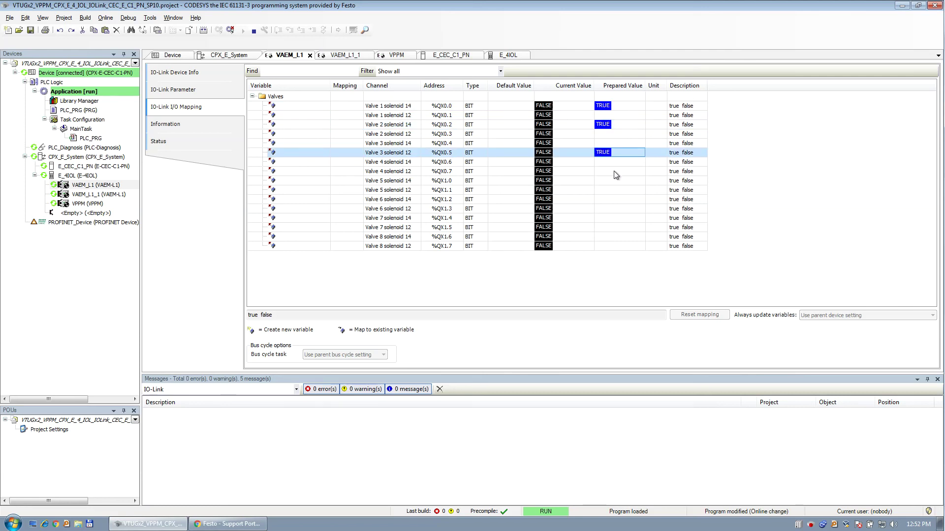
pyautogui.hotkey('ctrl', 'F7')
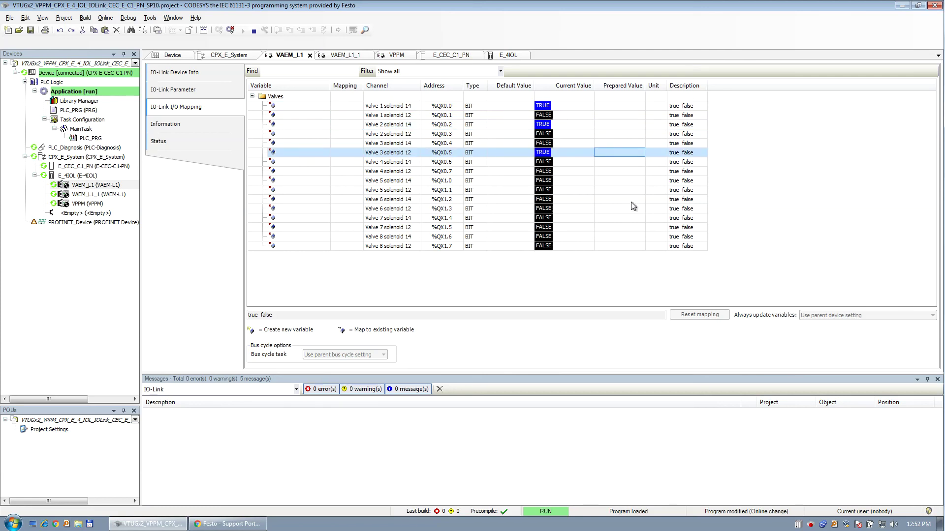
# Step: Force VAEM_L1_1 Valve 1 sol. 12, Valve 3 sol. 14, Valve 5 sol. 12 TRUE and save
pyautogui.doubleClick(96, 195)
pyautogui.click(216, 107)
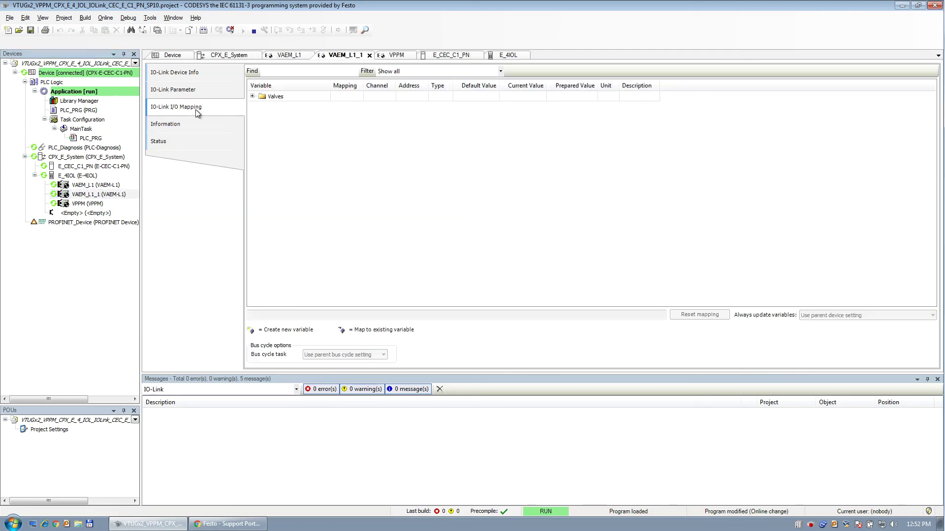
pyautogui.doubleClick(282, 97)
pyautogui.click(590, 116)
pyautogui.click(604, 144)
pyautogui.click(604, 191)
pyautogui.hotkey('ctrl', 'F7')
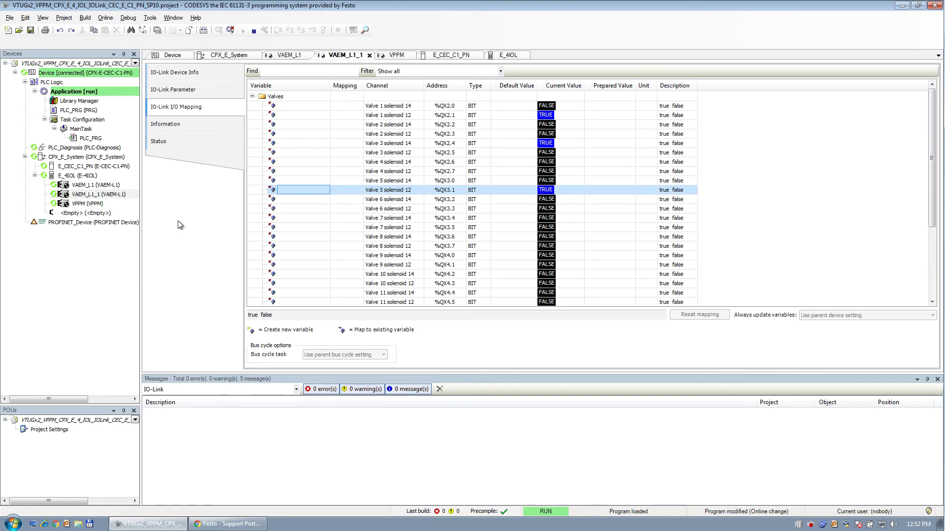
pyautogui.click(30, 30)
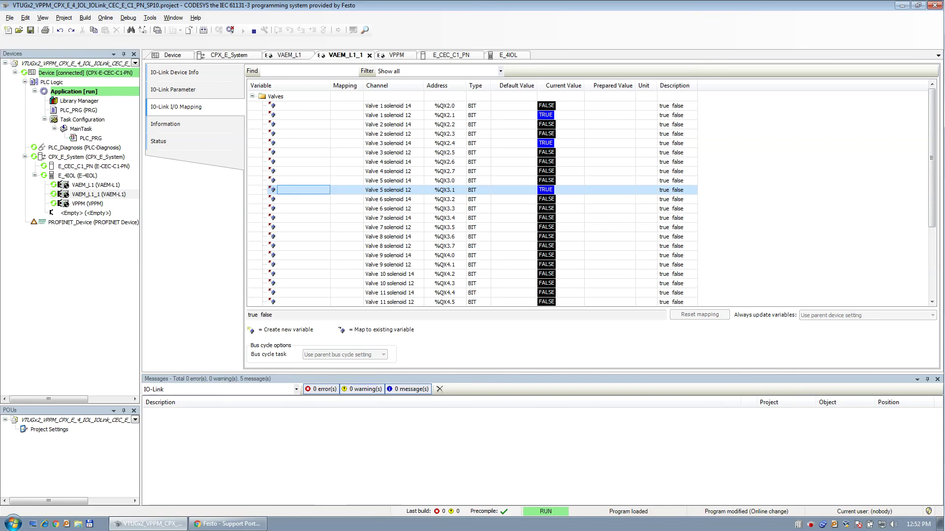